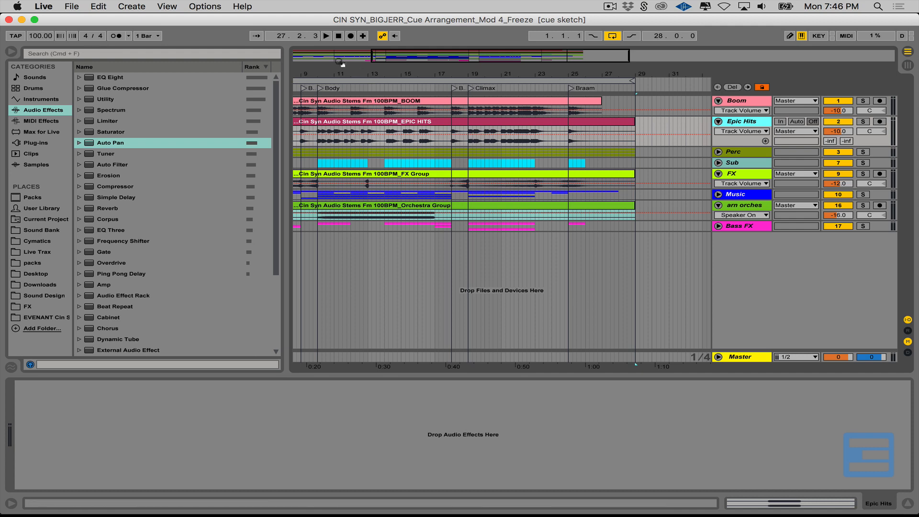
left_click_drag(329, 71, 449, 72)
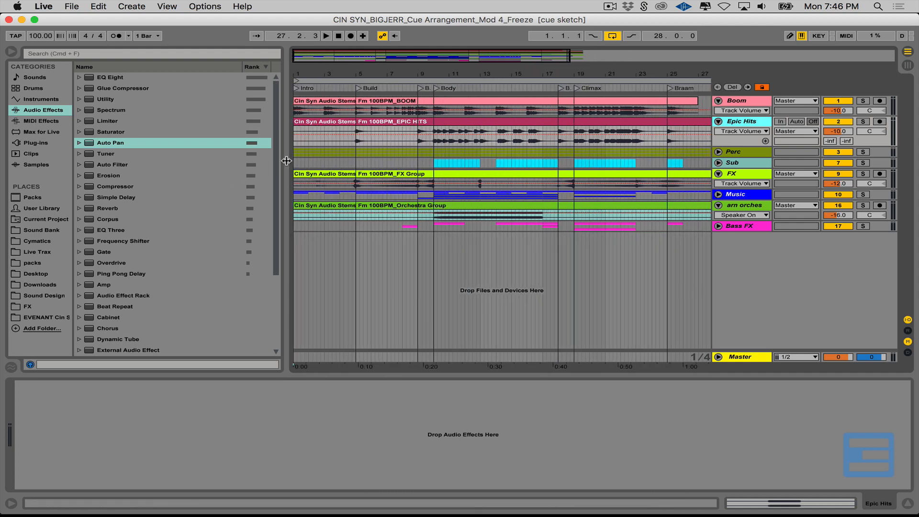
left_click_drag(286, 160, 231, 161)
left_click_drag(268, 67, 272, 69)
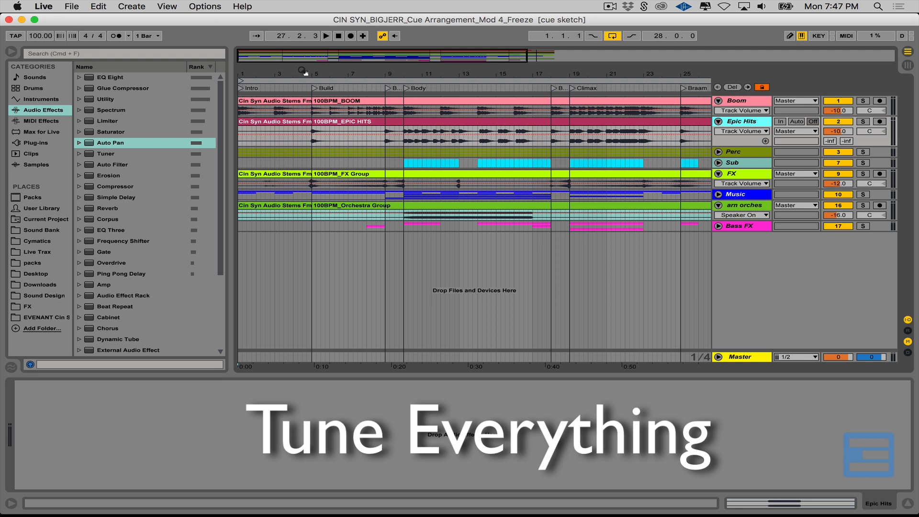
left_click_drag(302, 71, 315, 69)
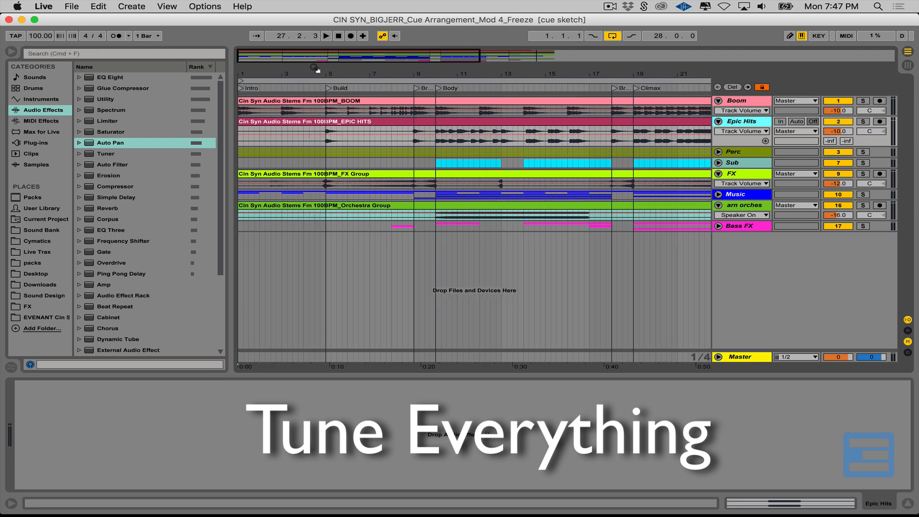
Add a Spectrum device to the Boom track and enlarge its expanded frequency display
left_click(729, 100)
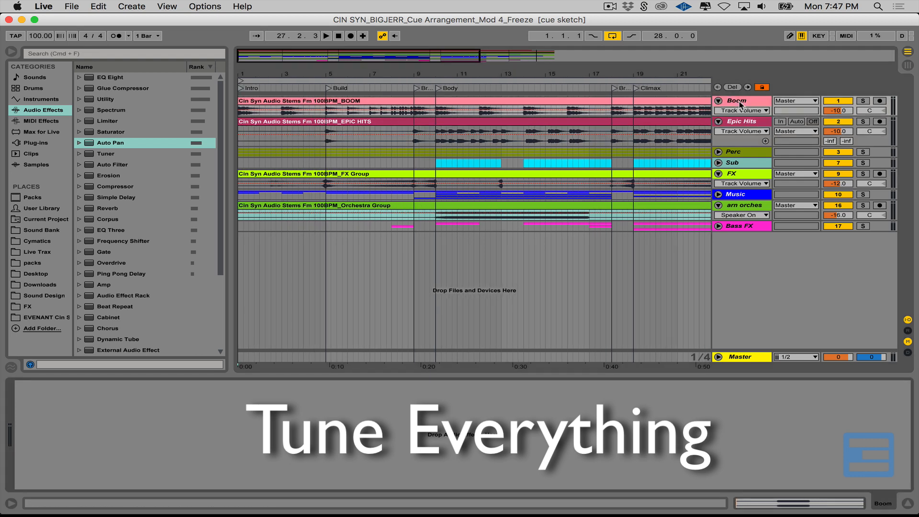
double_click(103, 110)
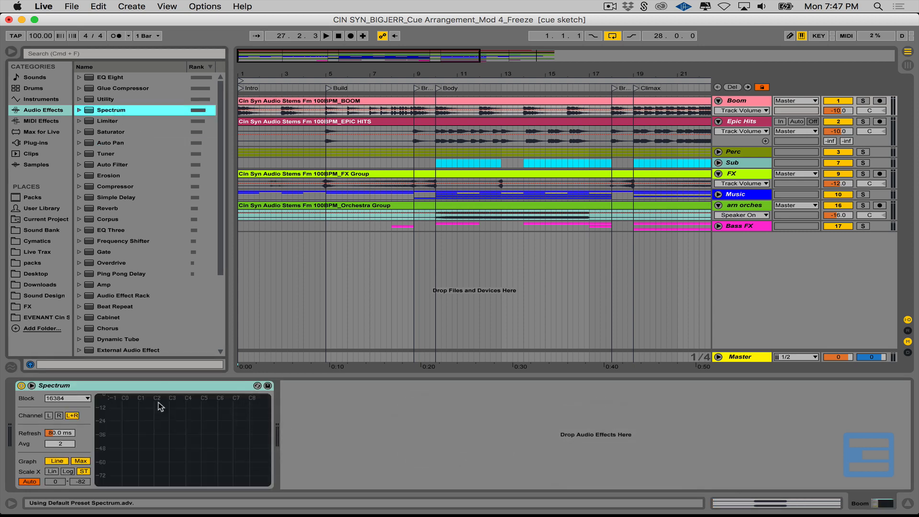
left_click(31, 386)
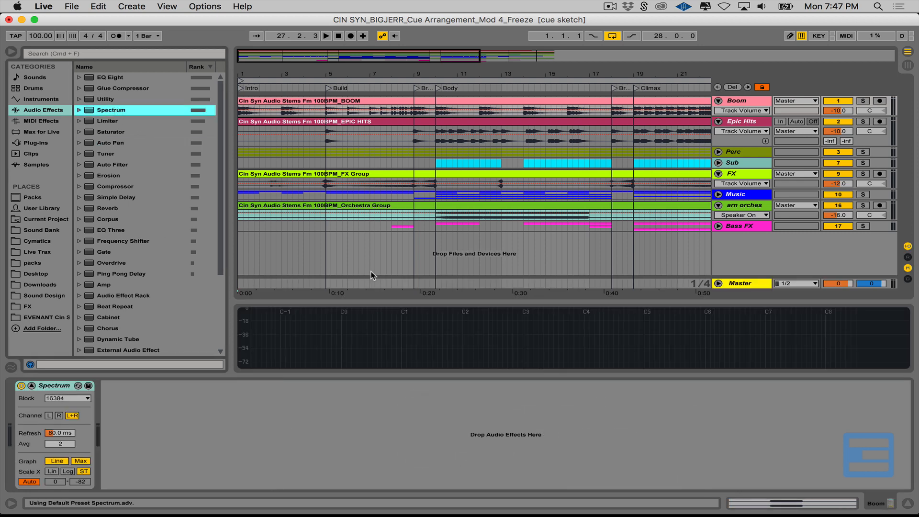
left_click_drag(387, 300, 389, 257)
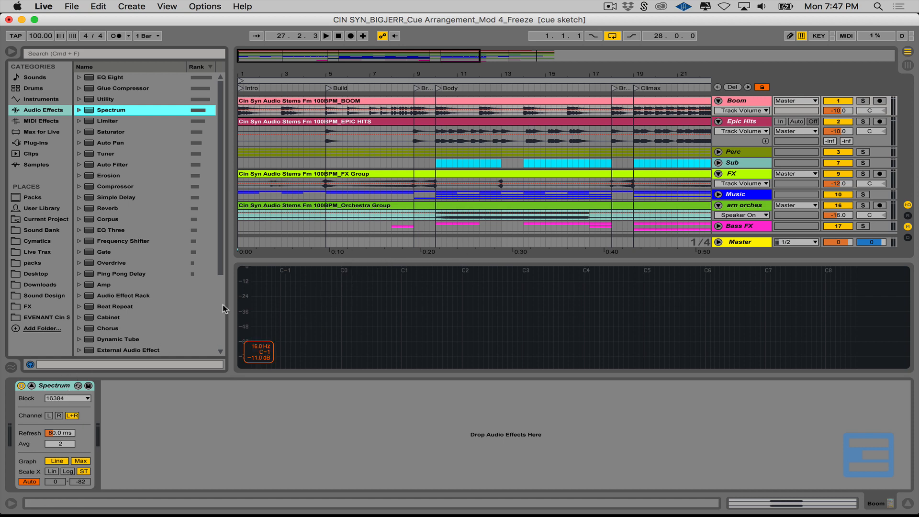
Browse the Spectrum presets and save the Boom track's Spectrum settings as the default preset
left_click(80, 111)
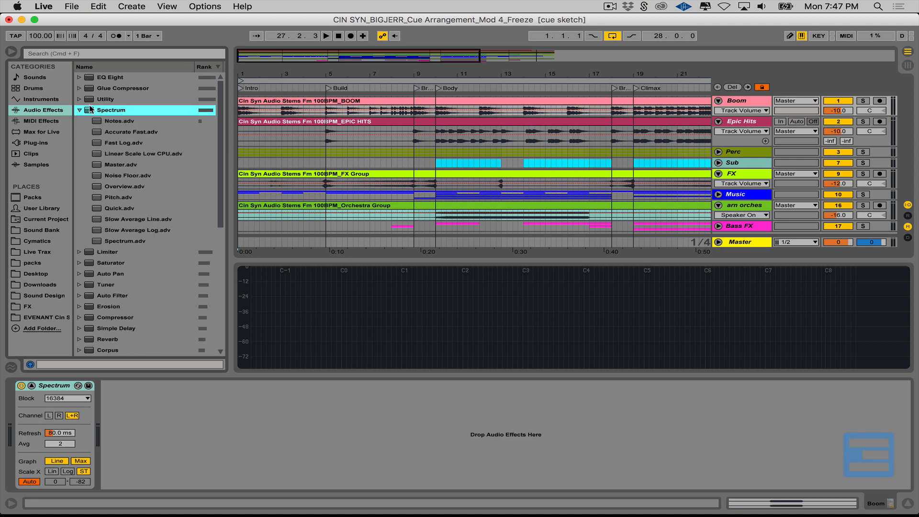
left_click(107, 122)
left_click(79, 110)
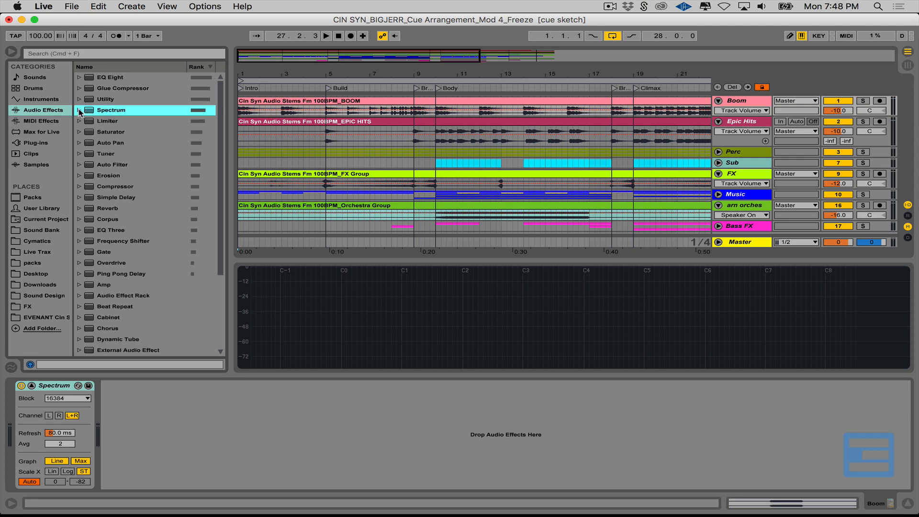
right_click(48, 386)
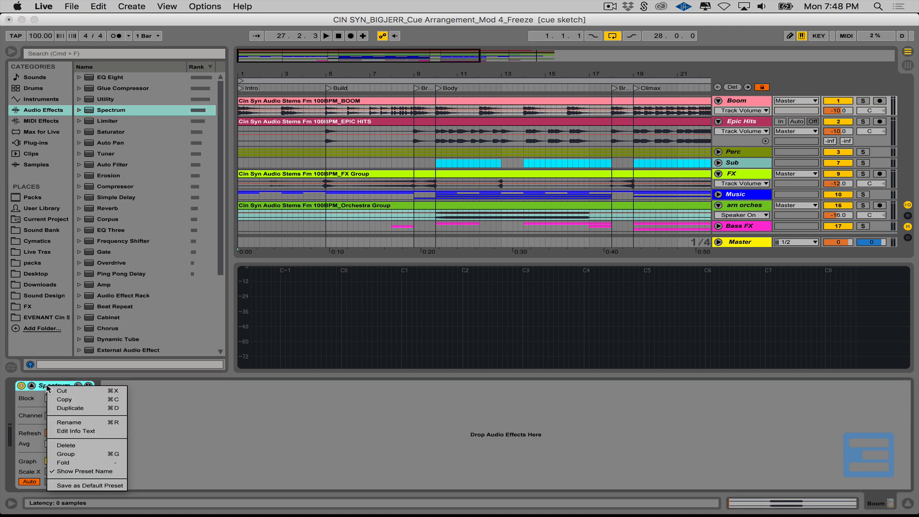
left_click(86, 485)
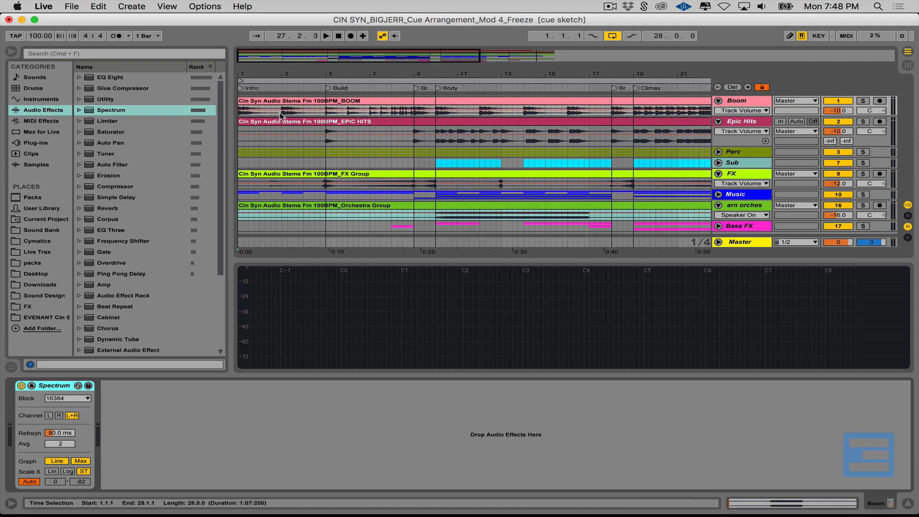
Select bars 3 to 5 on the Boom track, solo it, and play the section to view its frequency content
left_click_drag(282, 111, 325, 115)
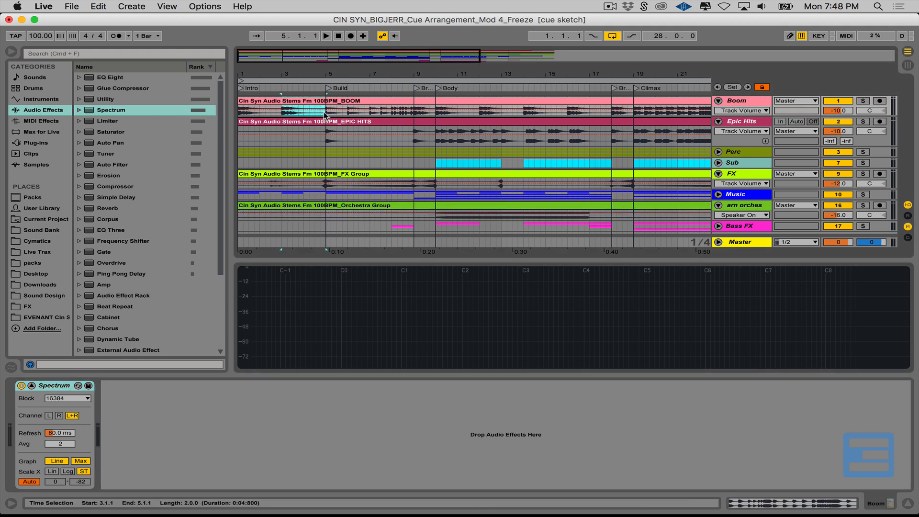
left_click(863, 101)
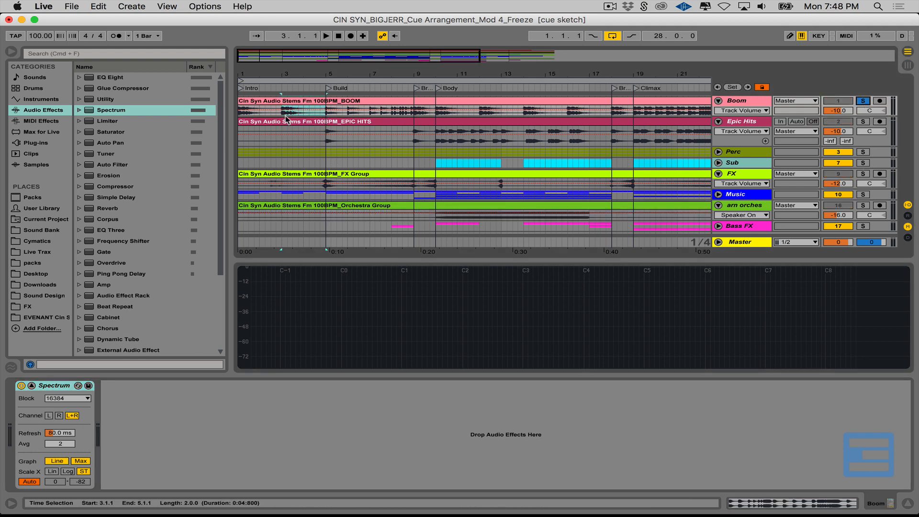
key("space")
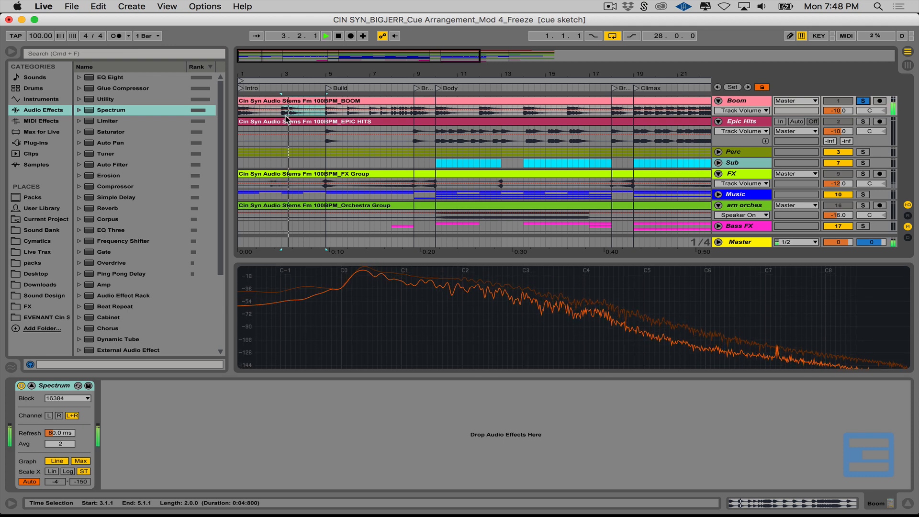
key("space")
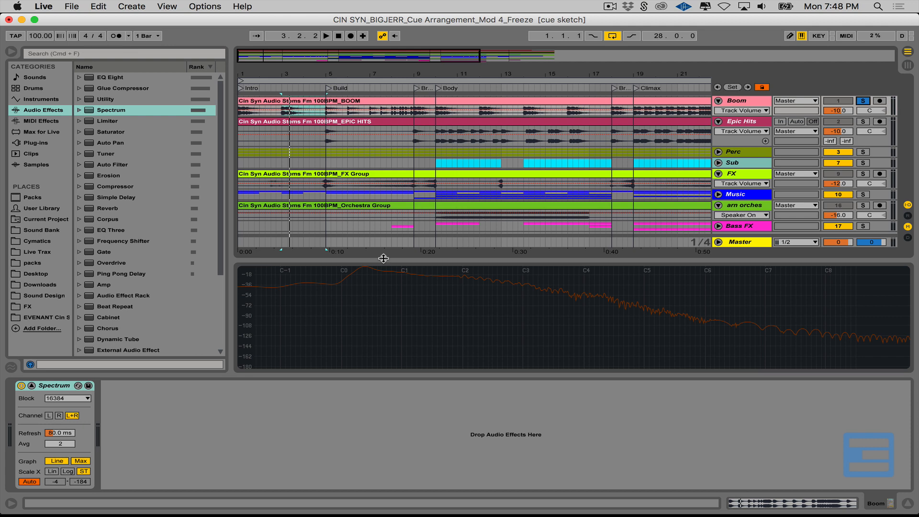
Place Cin Syn_GDYN_Impact_BOOM 01.wav from the sample pack's FX folder on a new audio track at bar 5 and solo that track
left_click_drag(384, 258, 388, 376)
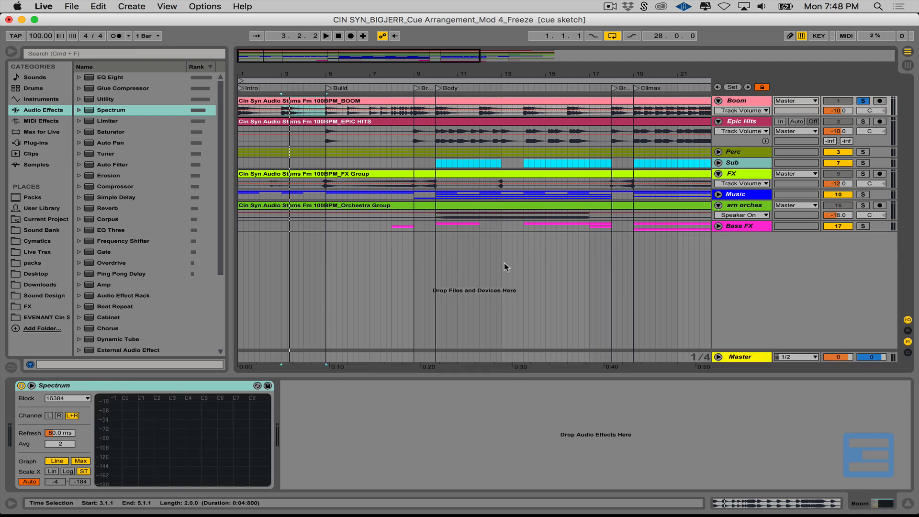
left_click(36, 318)
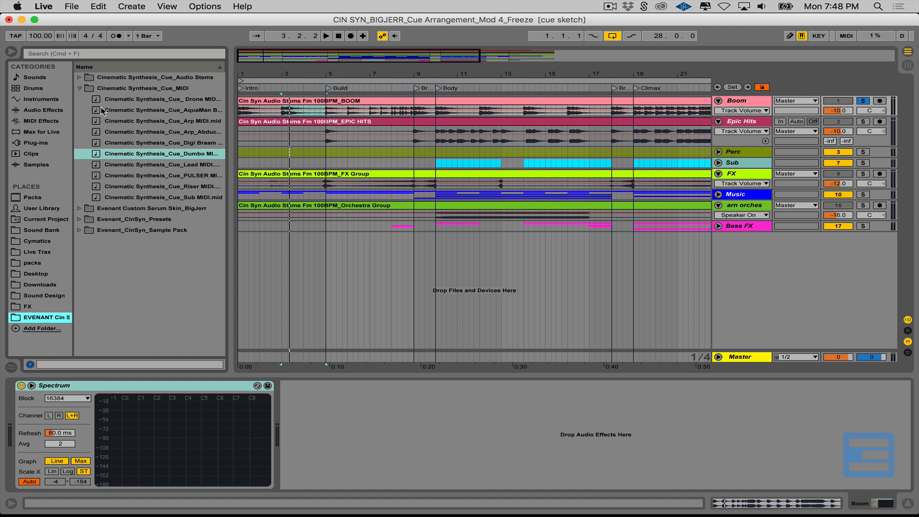
left_click(79, 230)
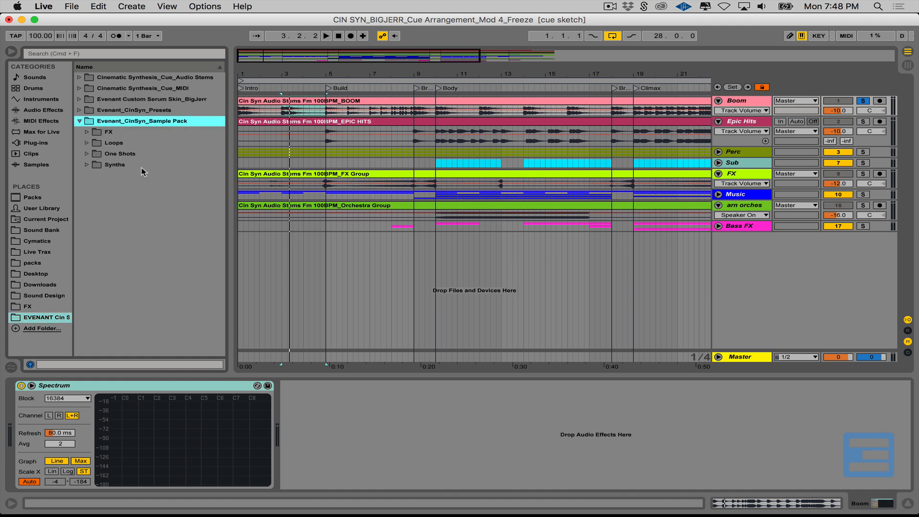
left_click(87, 154)
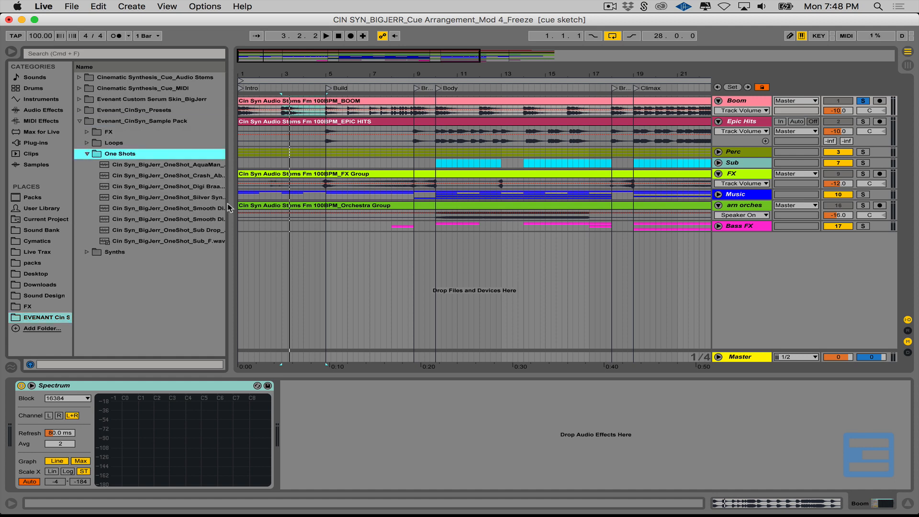
left_click_drag(229, 208, 307, 205)
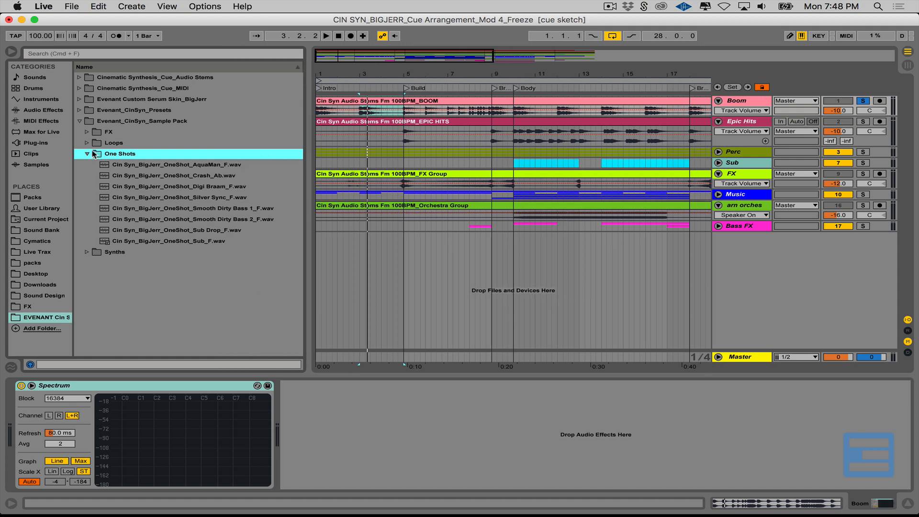
left_click(87, 131)
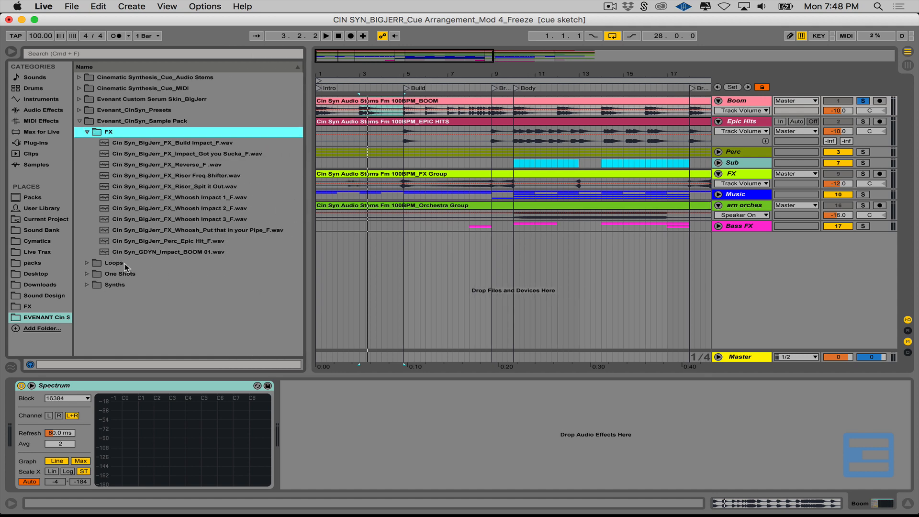
left_click_drag(133, 252, 407, 265)
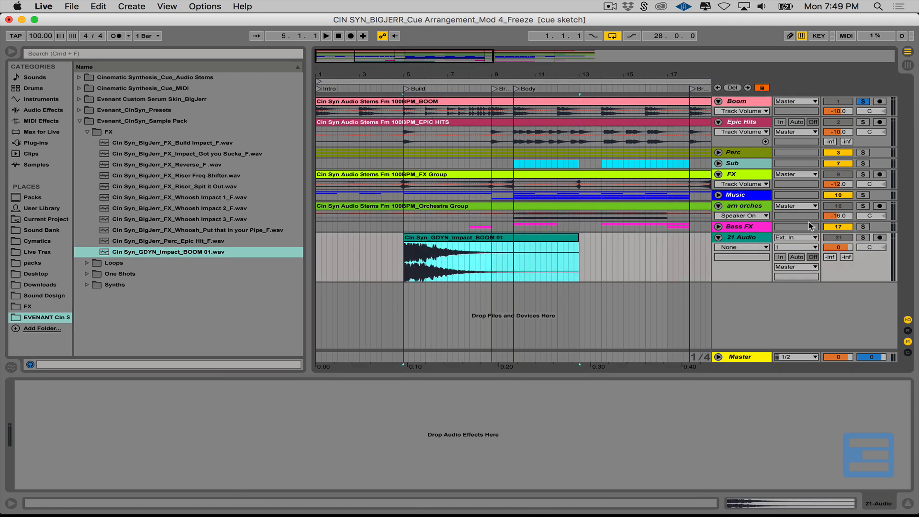
left_click(863, 238)
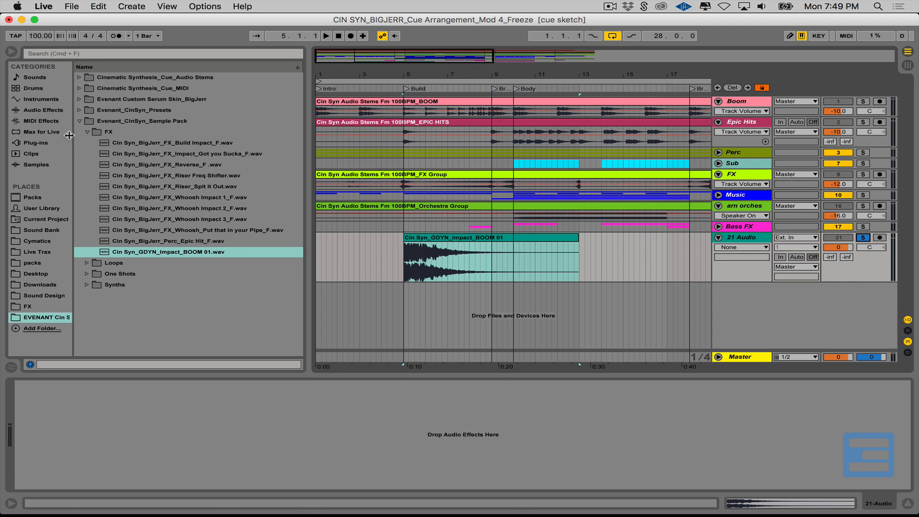
Put the Boom track's Spectrum device on the new impact track and expand its frequency display
left_click(734, 103)
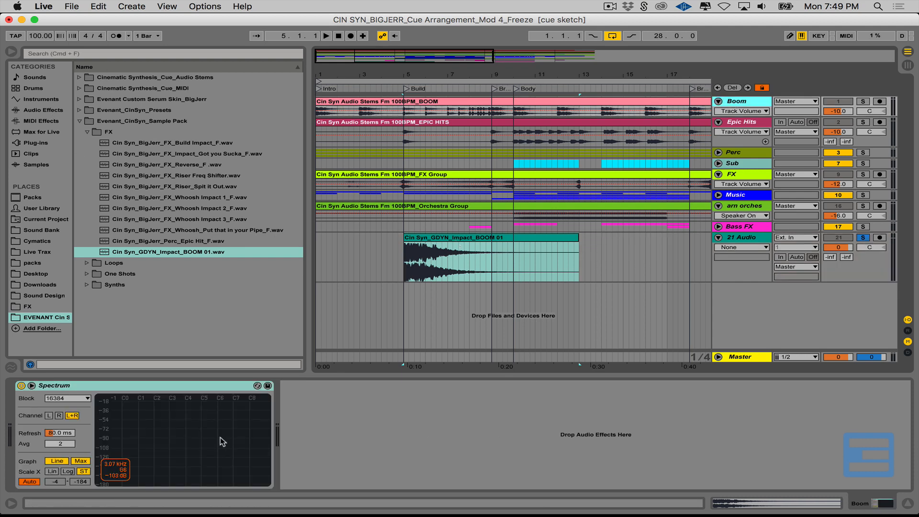
left_click(472, 261)
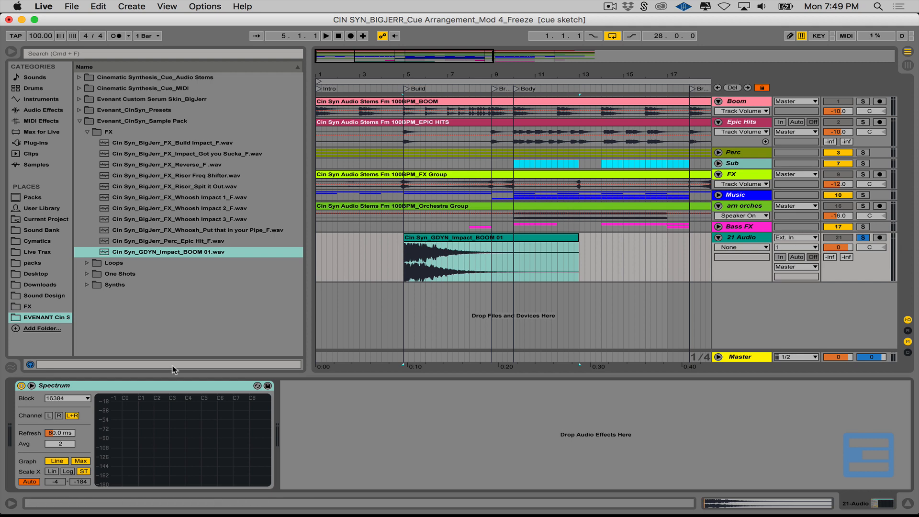
left_click(32, 385)
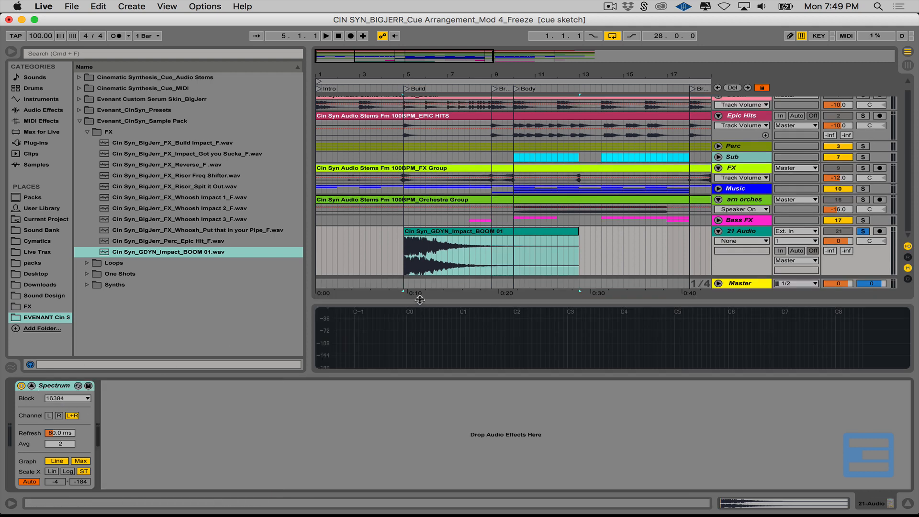
Enlarge the spectrum display, play the impact sample, and inspect the note at its low-frequency peak
left_click_drag(417, 301, 418, 264)
key("space")
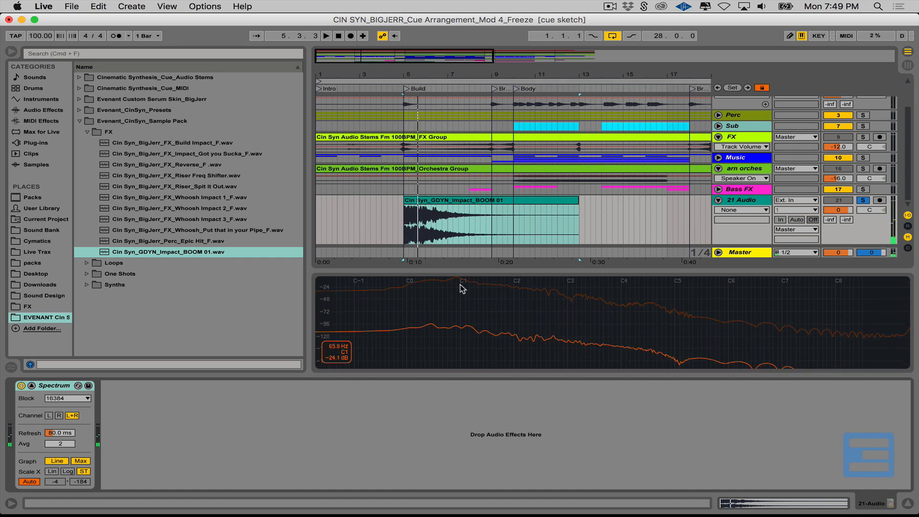
mouse_move(457, 282)
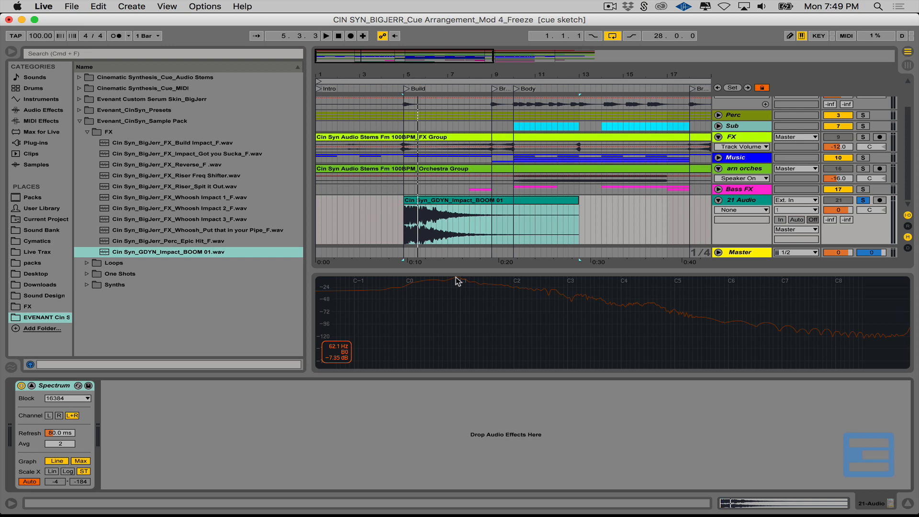
Set the impact clip's warp mode to Complex and adjust its transposition
left_click(433, 203)
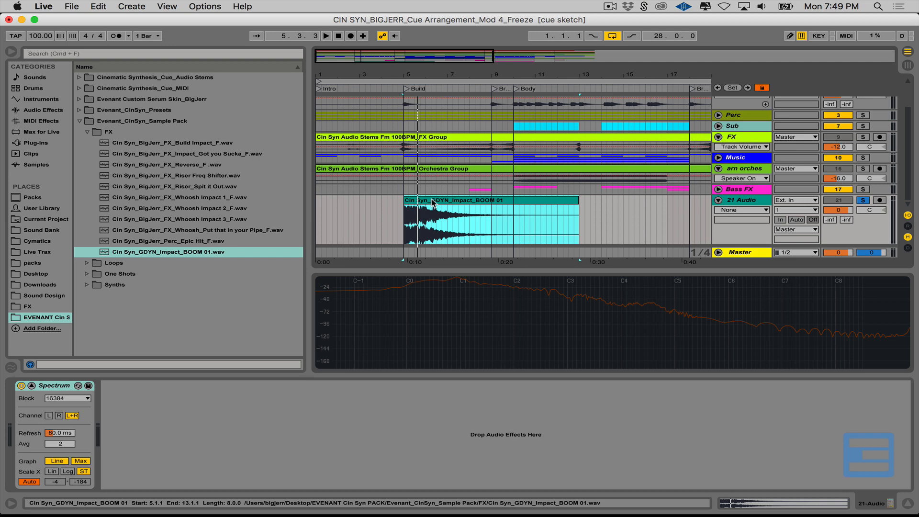
double_click(461, 201)
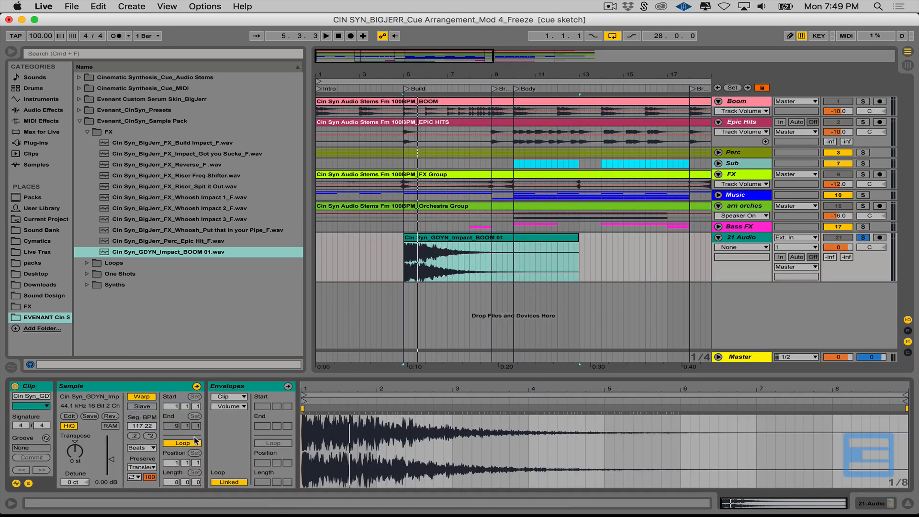
left_click(151, 449)
left_click(144, 491)
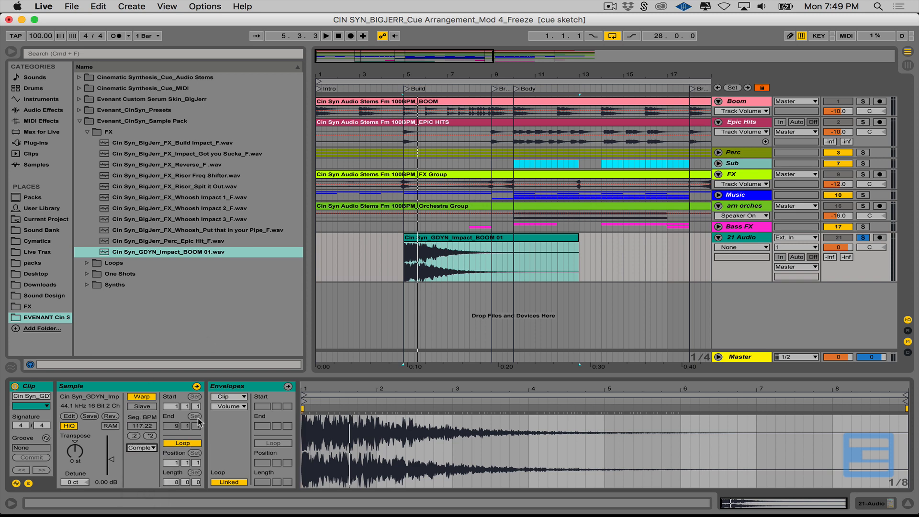
left_click(80, 460)
Replay the transposed impact sample with its track's Spectrum shown and check the note at the low-frequency peak
left_click(745, 240)
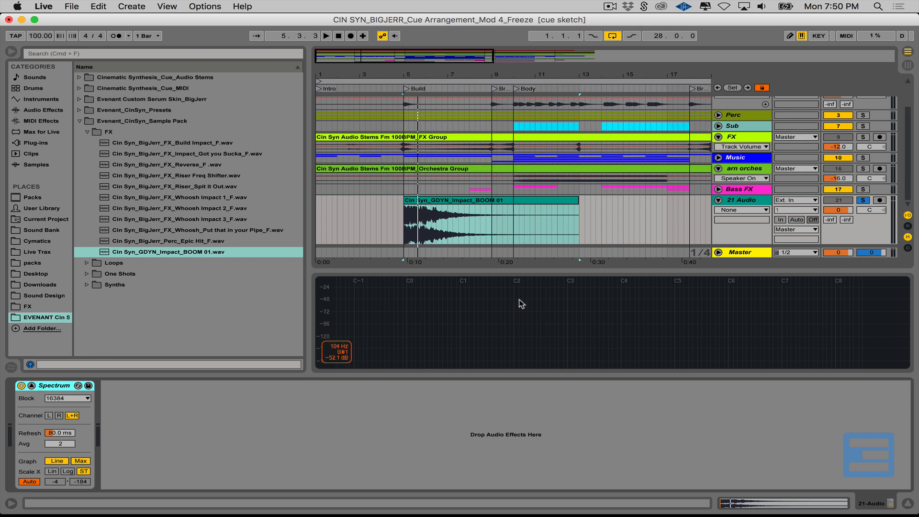
key("space")
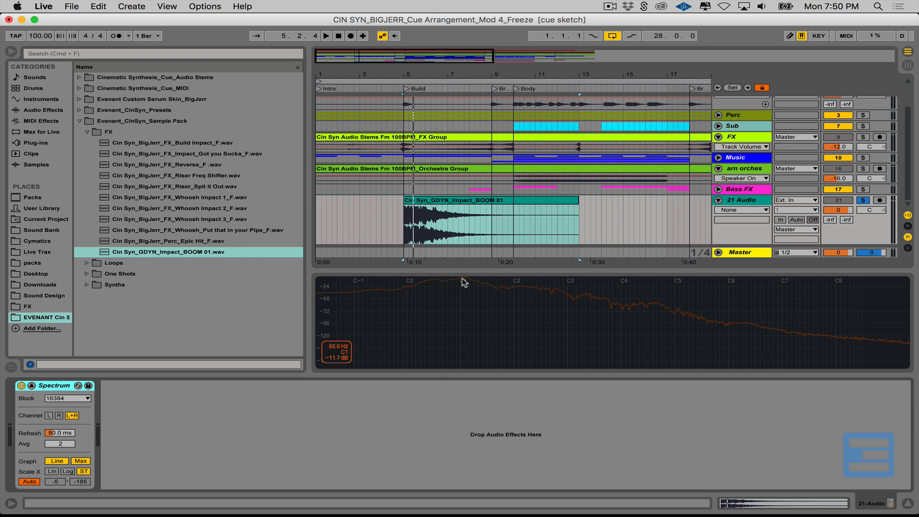
key("space")
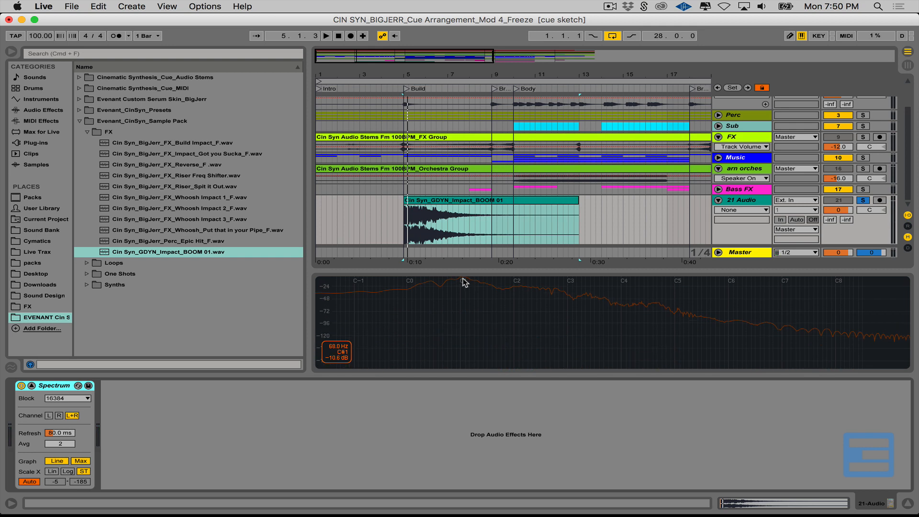
key("space")
key("space")
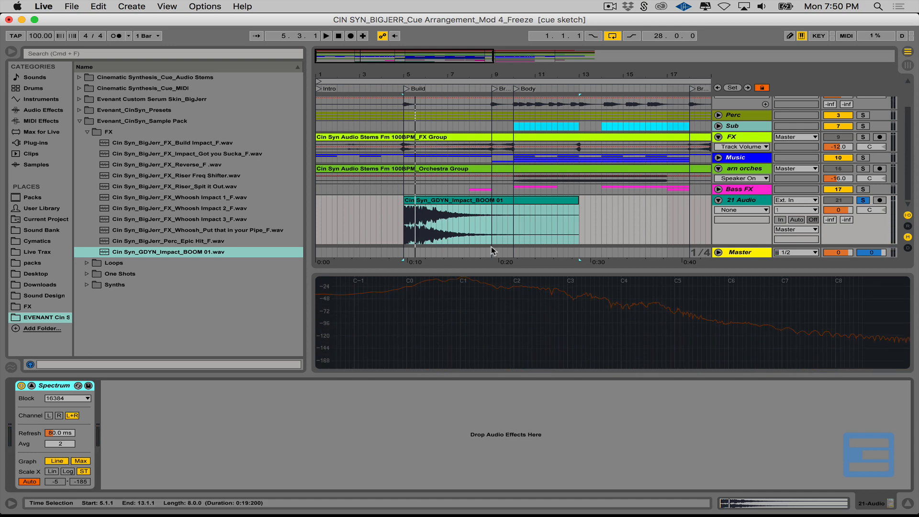
Open the impact clip's sample settings and switch its warp mode to Complex Pro
double_click(569, 201)
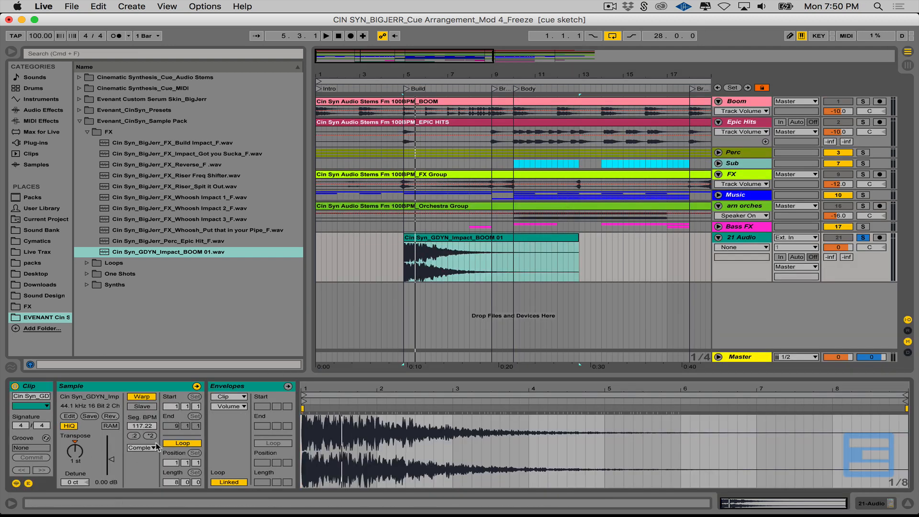
left_click(141, 448)
left_click(146, 500)
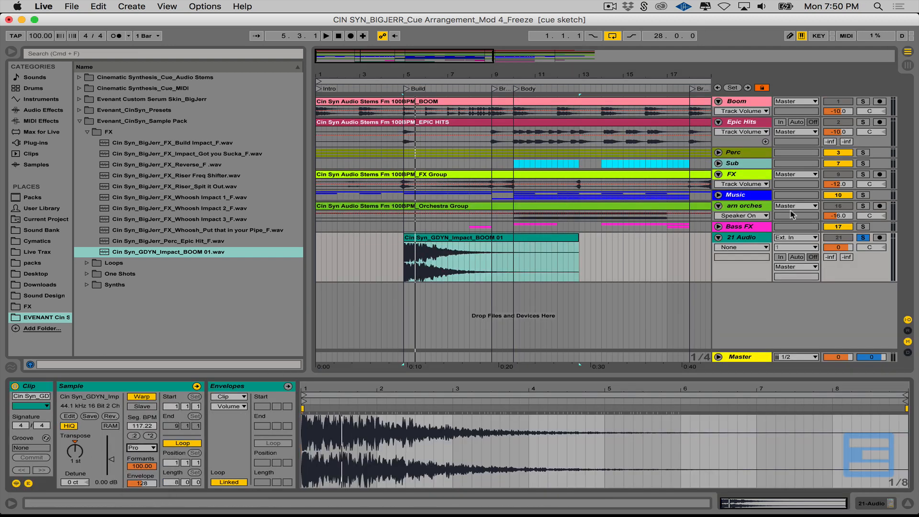
Replay the impact sample with its track's Spectrum shown and inspect the note at the low-frequency peak
left_click(750, 241)
left_click(351, 263)
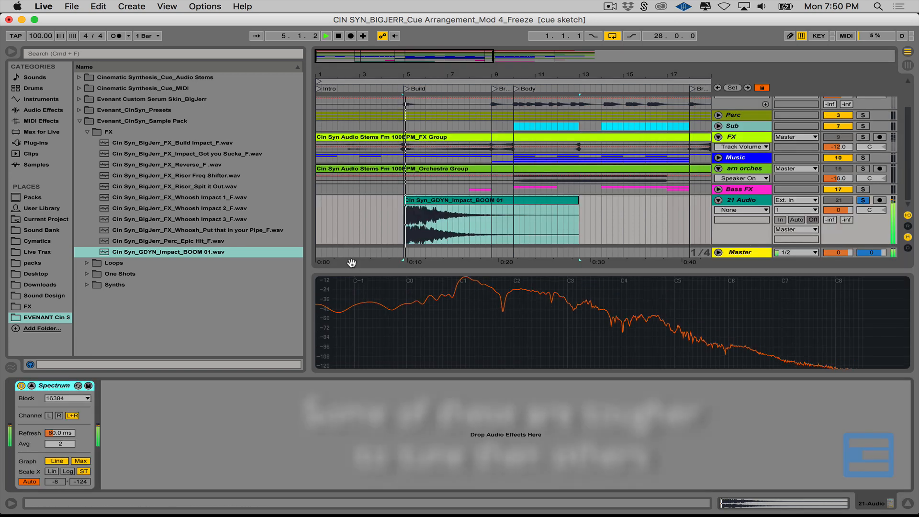
mouse_move(460, 296)
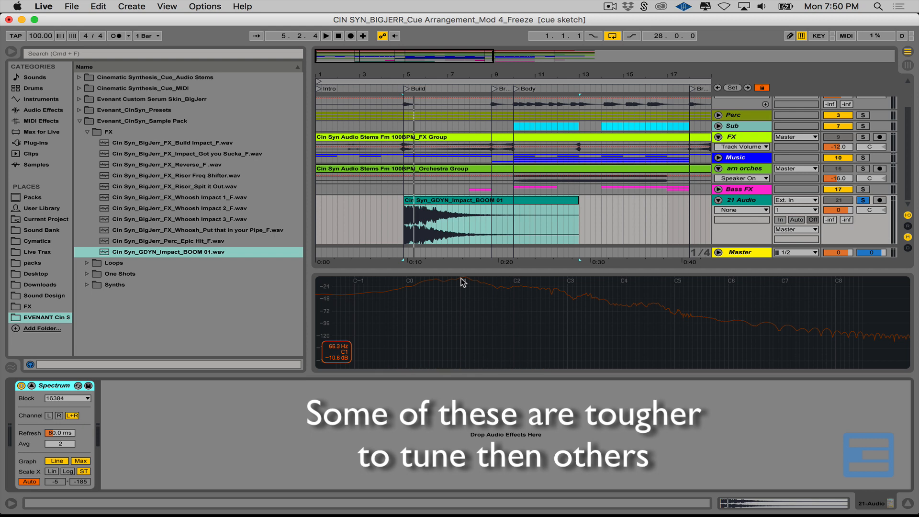
key("space")
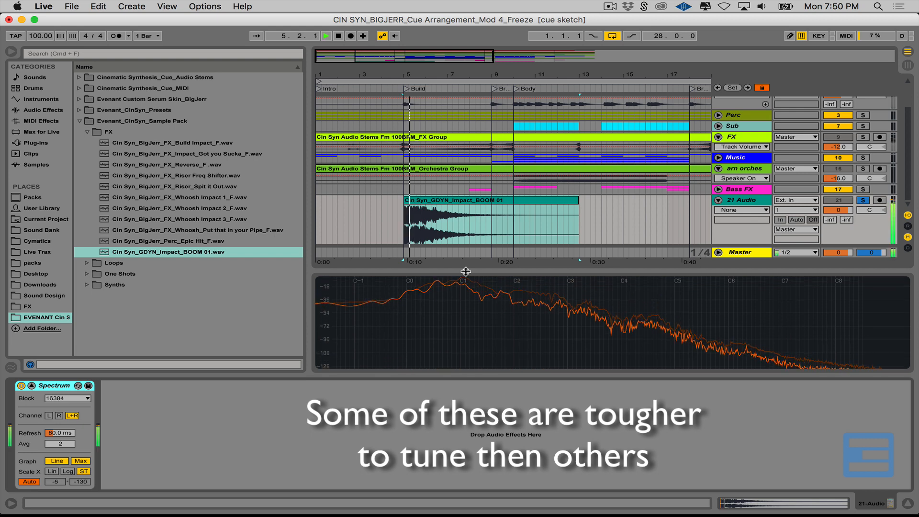
key("space")
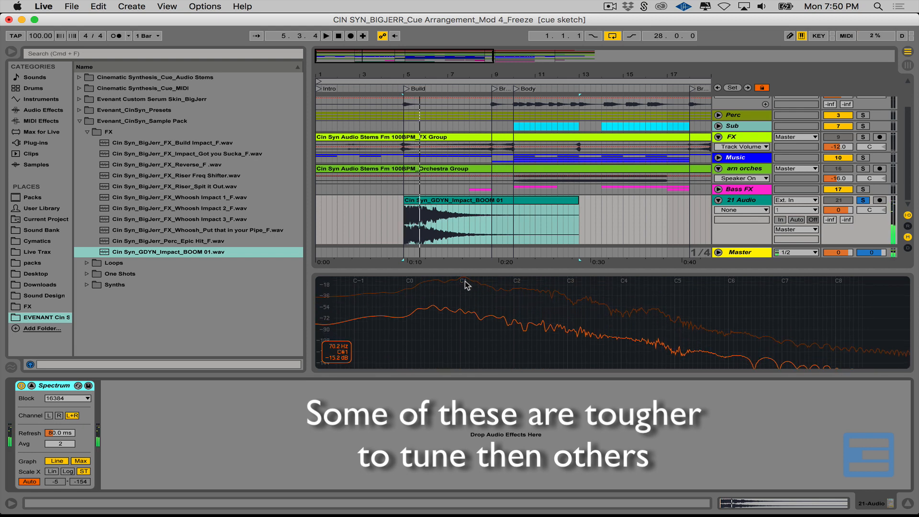
Delete the 21 Audio track holding the impact sample
left_click(456, 205)
left_click(745, 202)
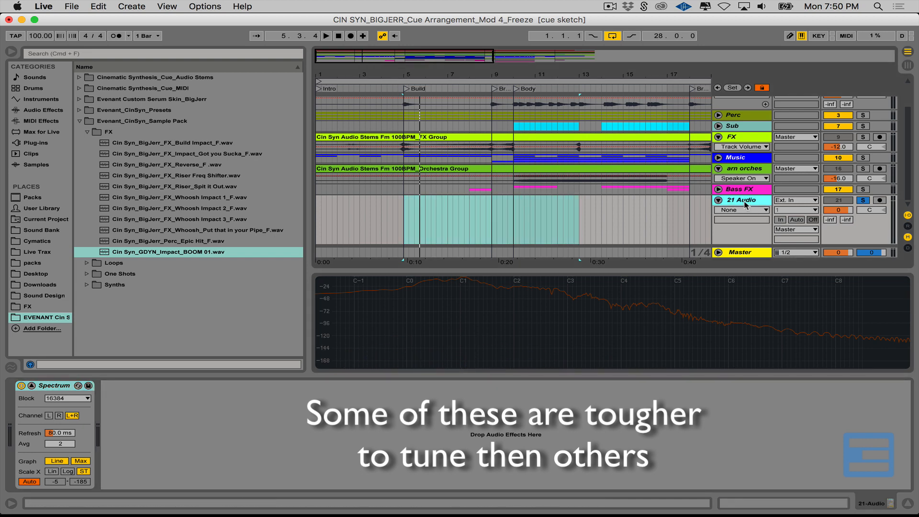
key("Delete")
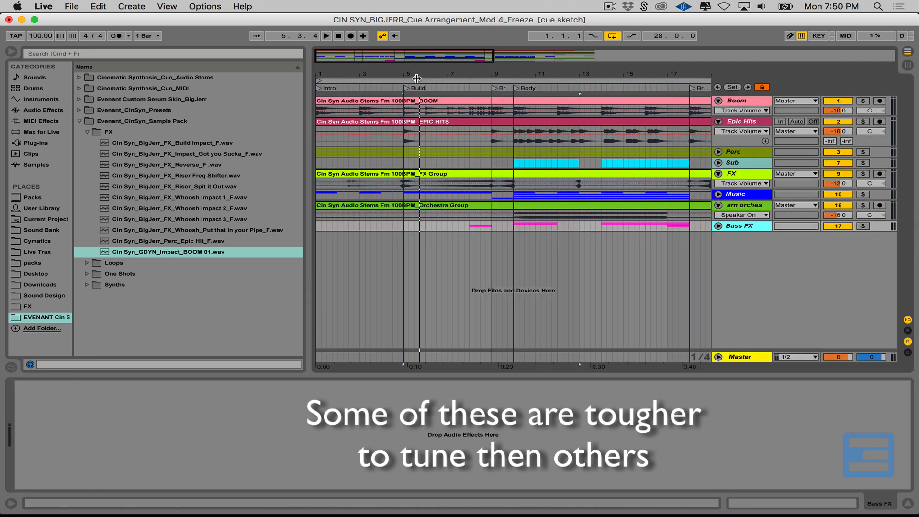
Solo the Epic Hits track, audition the hit at the start of the Build section, and unsolo the track
left_click_drag(415, 74, 378, 92)
left_click(360, 139)
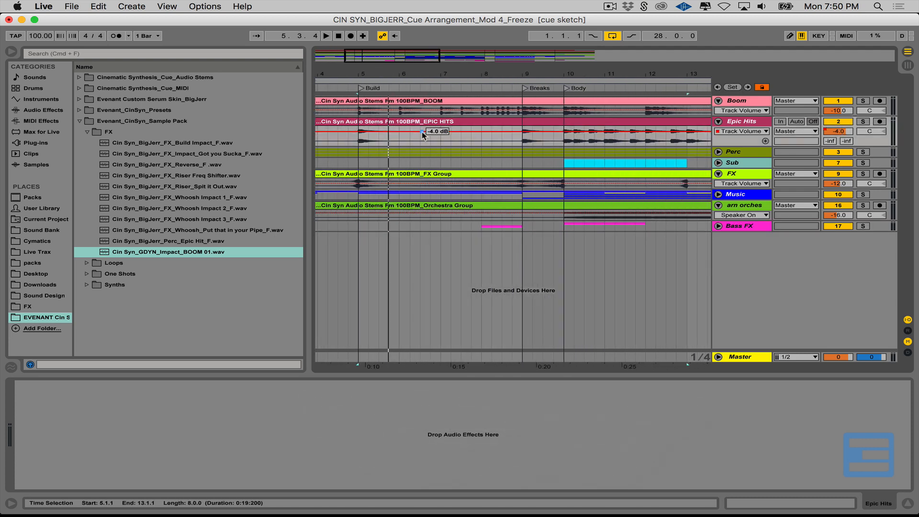
left_click(863, 121)
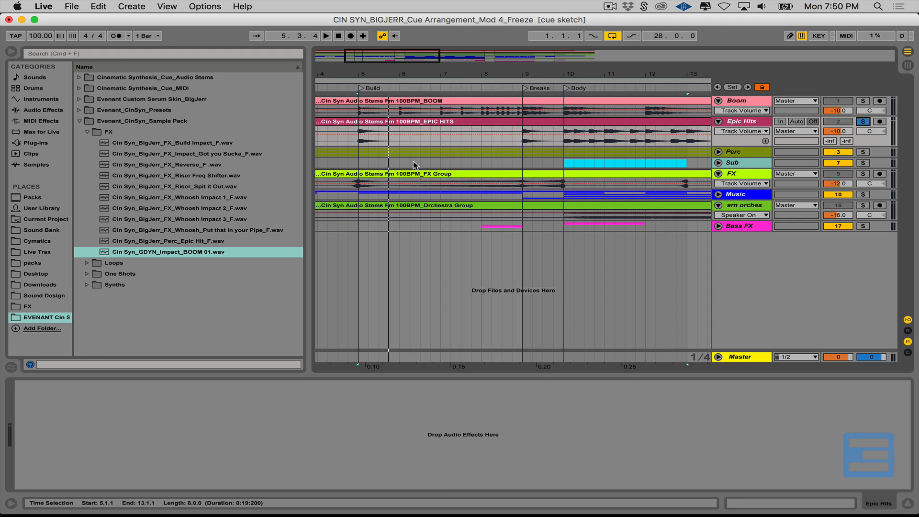
left_click(359, 145)
key("space")
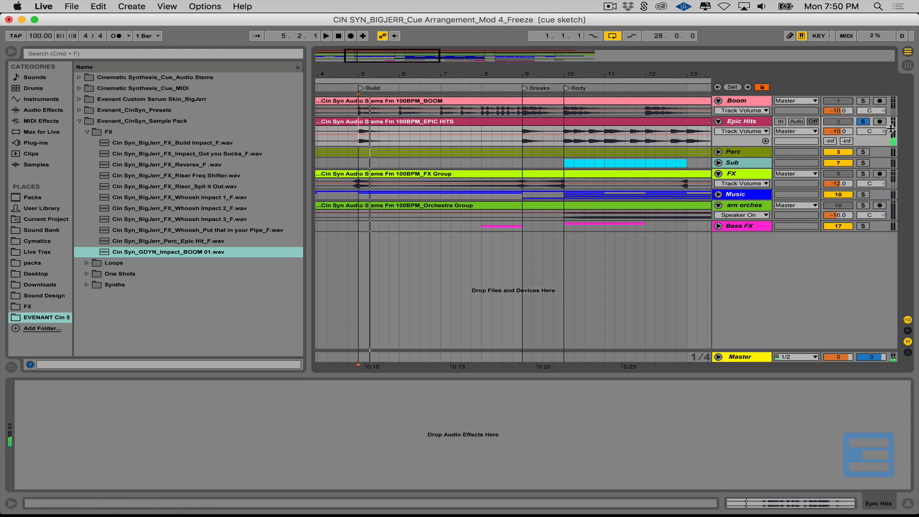
left_click(863, 121)
left_click(356, 139)
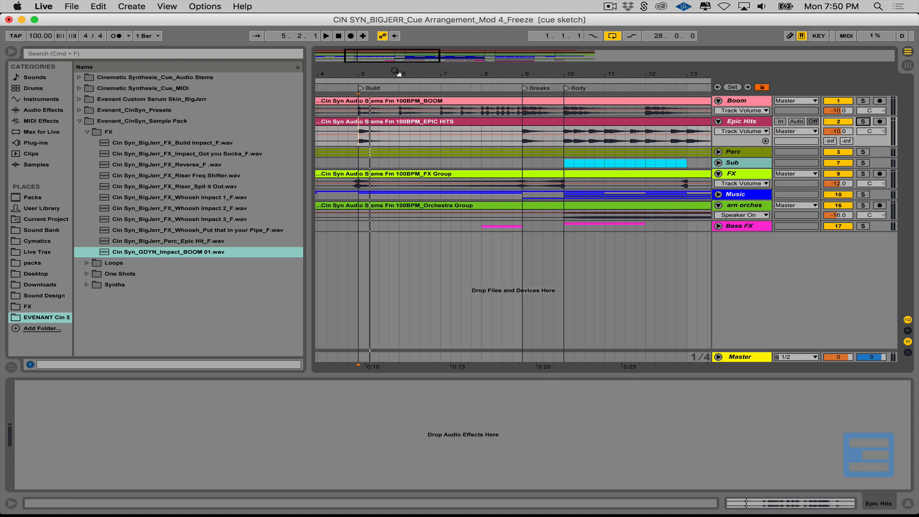
left_click_drag(401, 73, 401, 48)
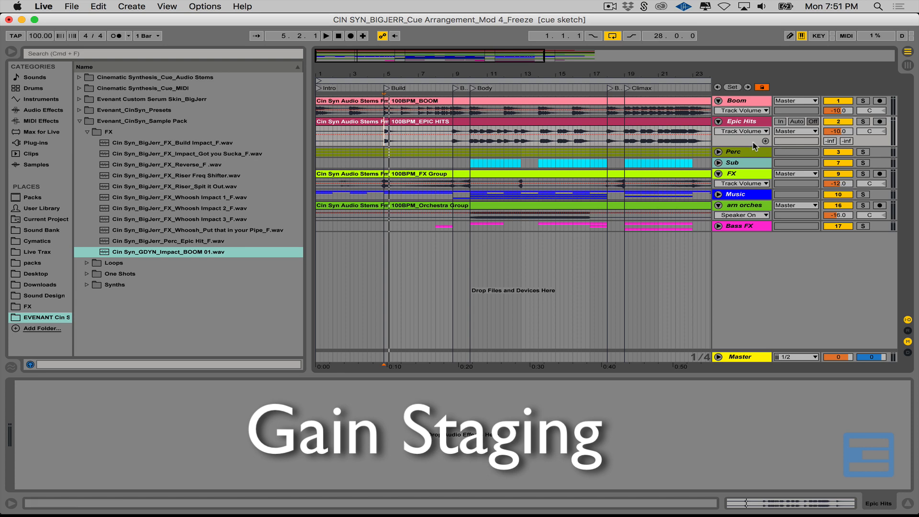
Expand the Sub group, select the Sub track inside it, and check its volume and meter in the mixer
left_click(720, 164)
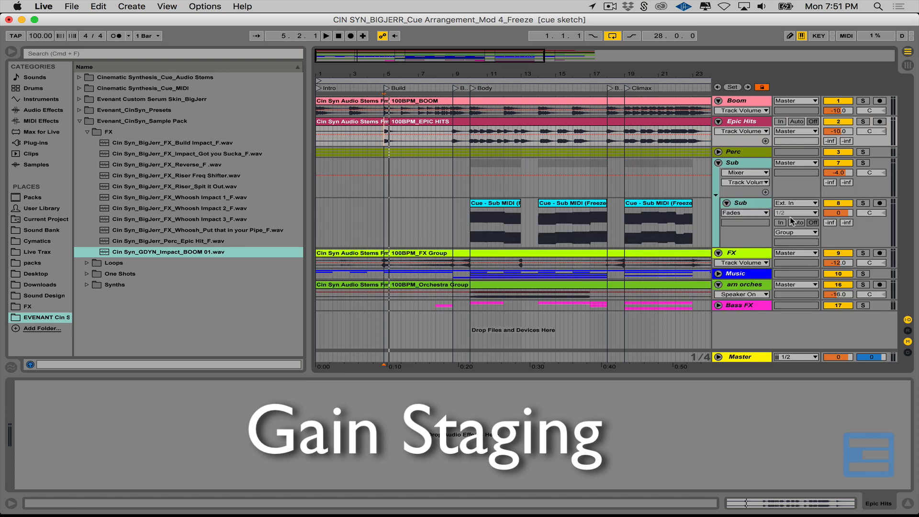
left_click(752, 204)
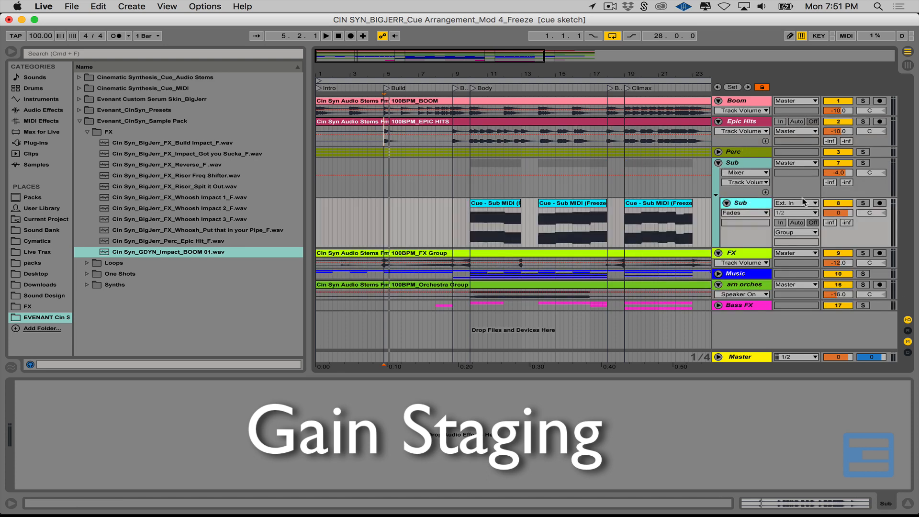
left_click(842, 214)
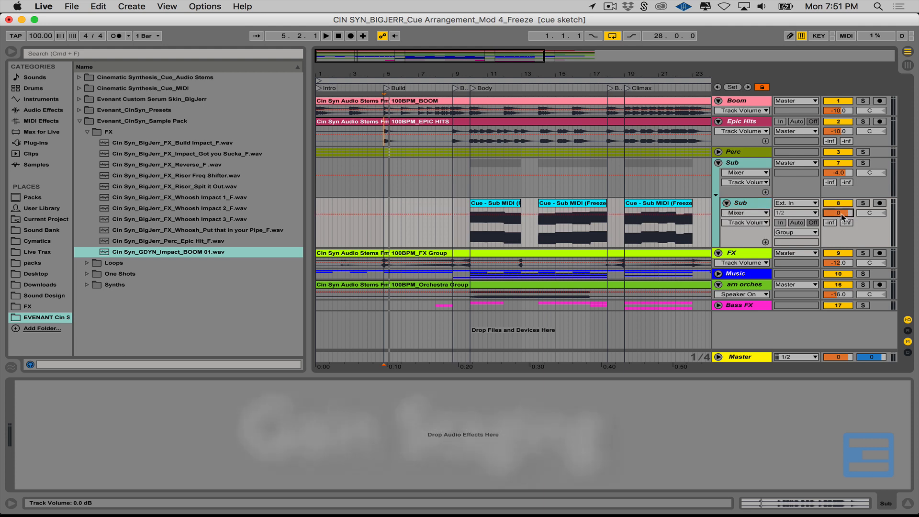
key("Tab")
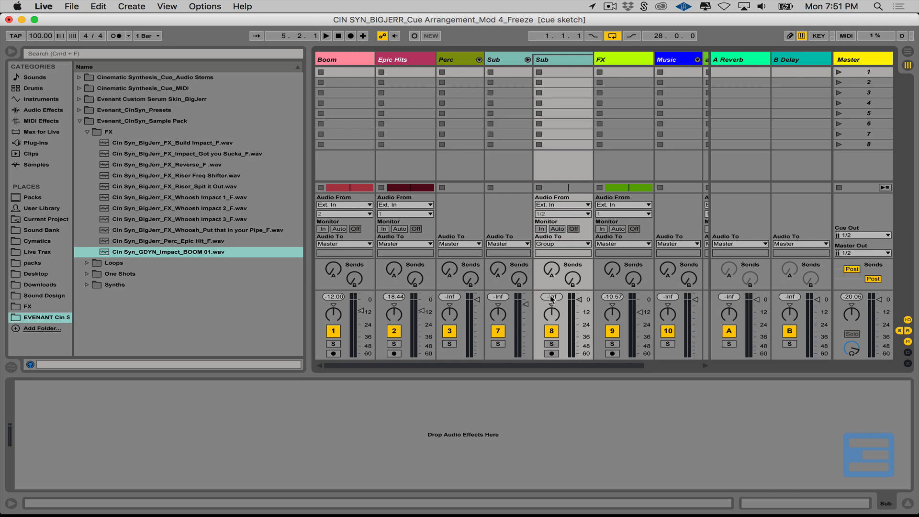
key("Tab")
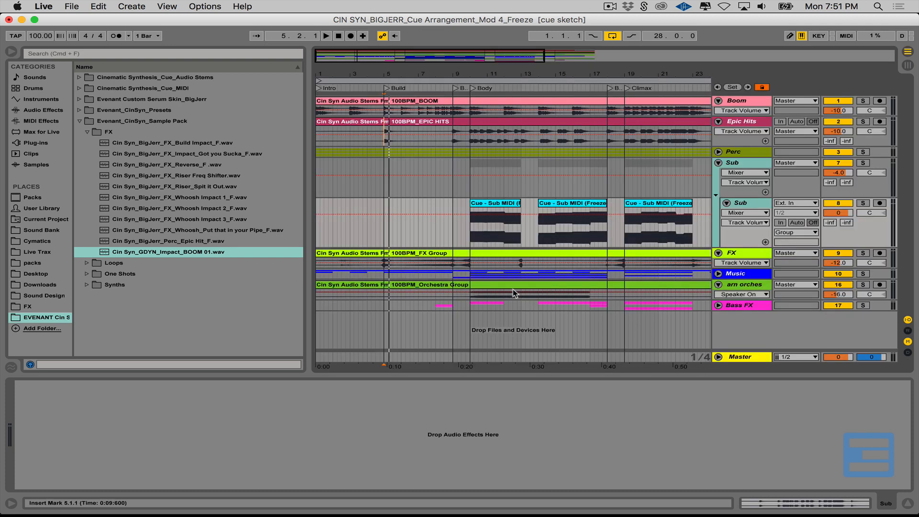
Loop the first Sub clip in the Body section and solo the inner Sub track
left_click(501, 203)
key("super+l")
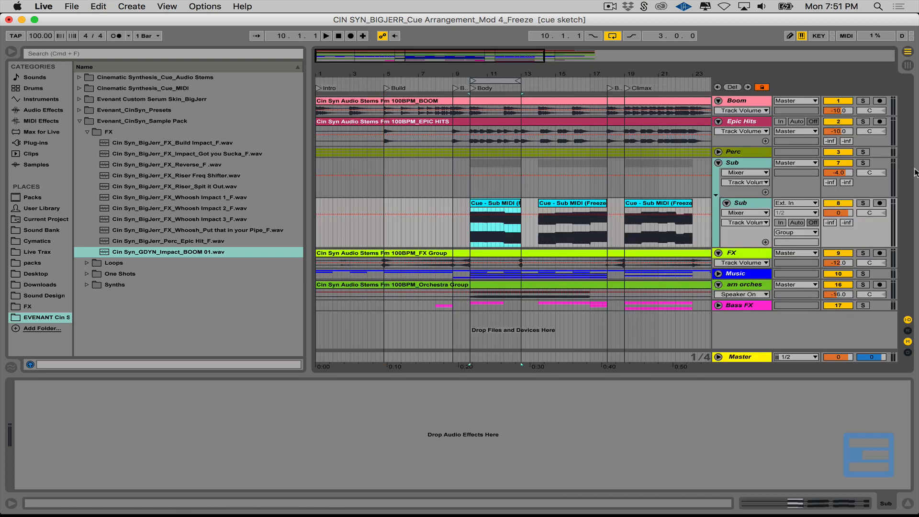
left_click(864, 203)
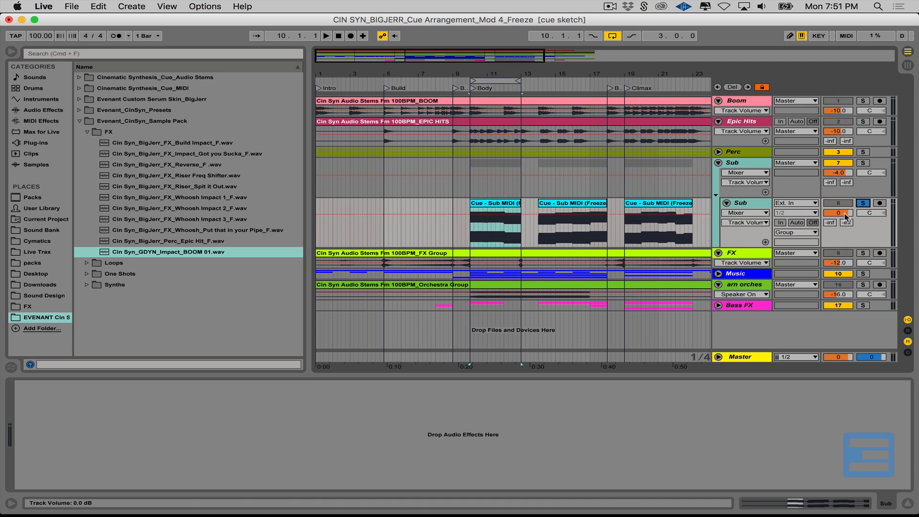
Play the looped Sub clip with the mixer shown and check the inner Sub track's peak level
key("Tab")
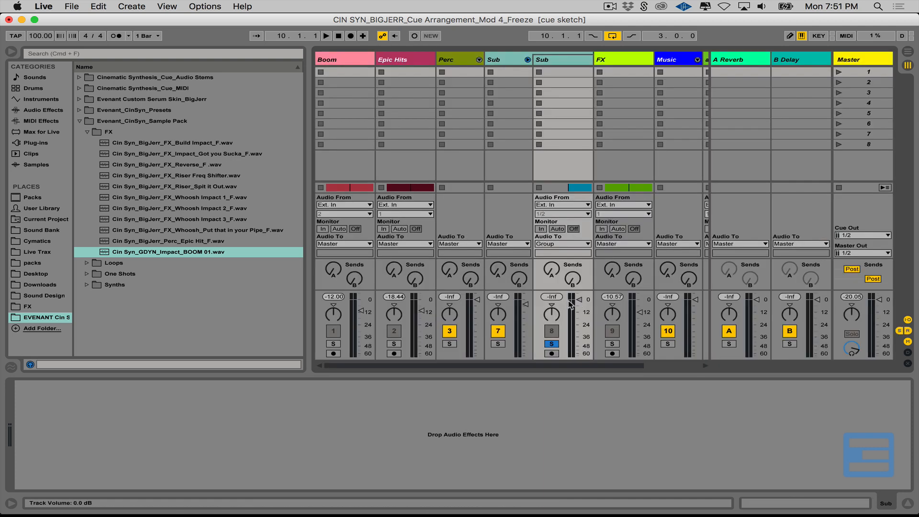
key("space")
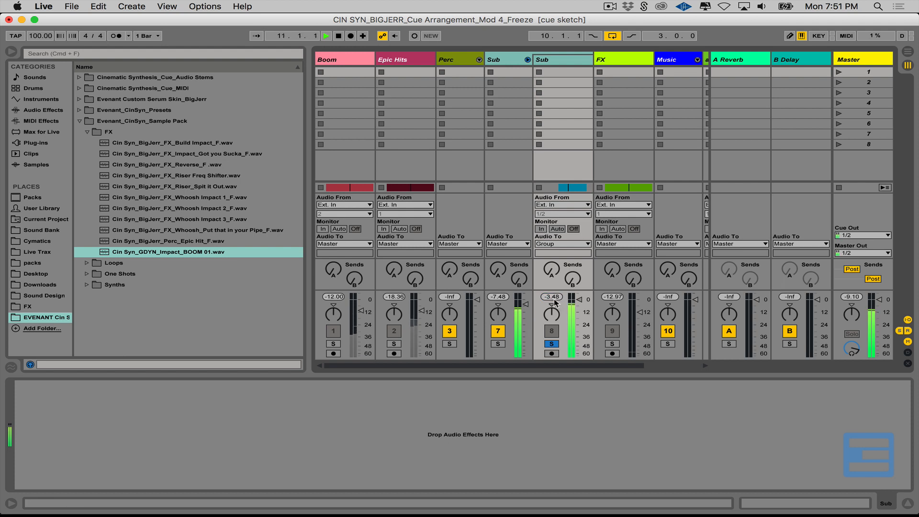
key("space")
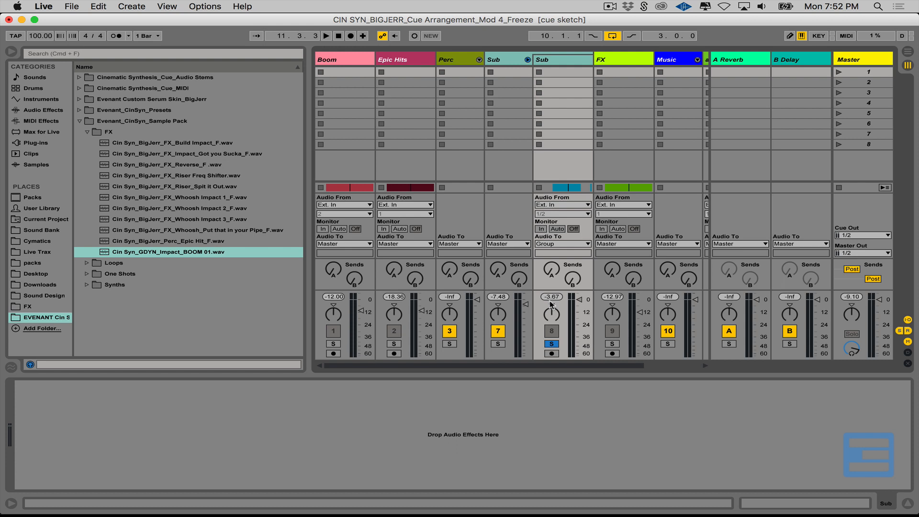
Consolidate the first Sub clip and set its clip gain to 0 dB
key("Tab")
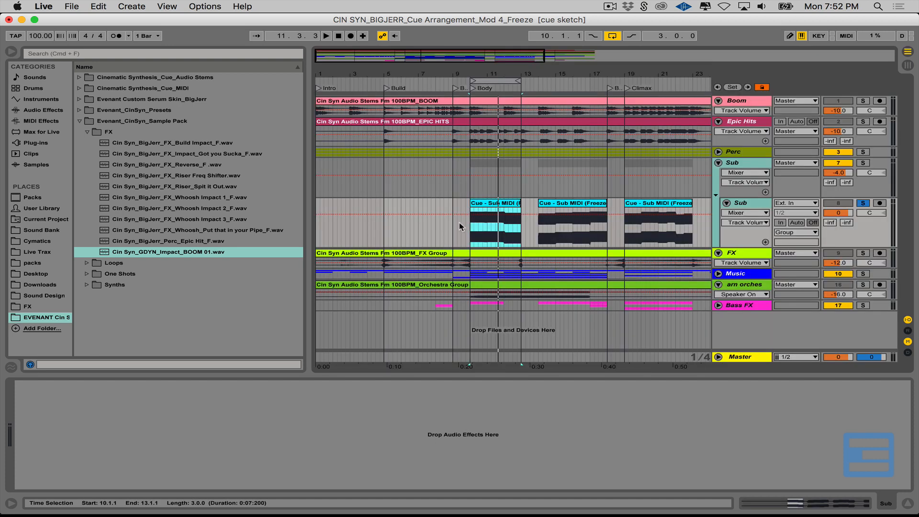
double_click(495, 205)
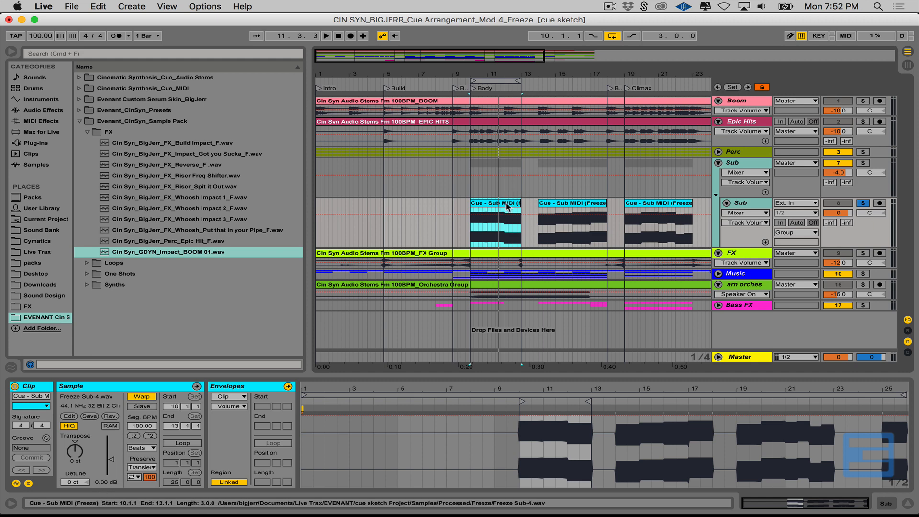
key("super+j")
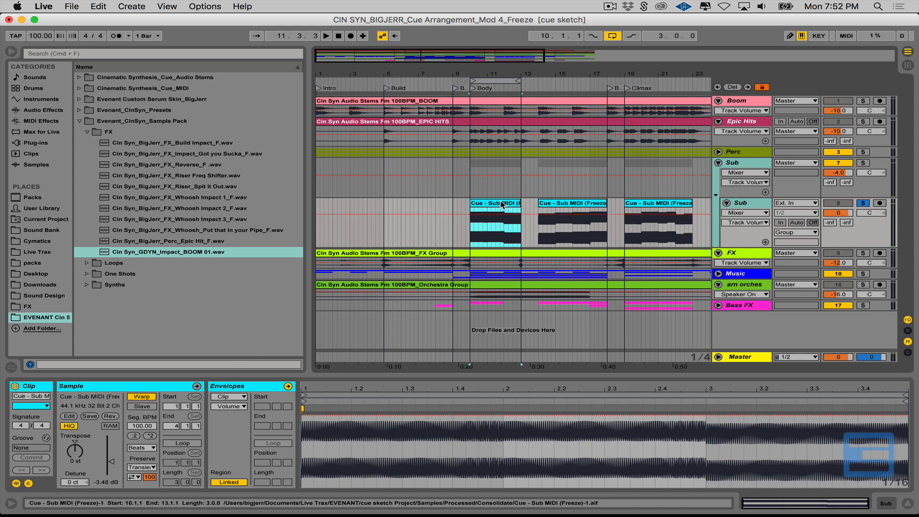
left_click(102, 483)
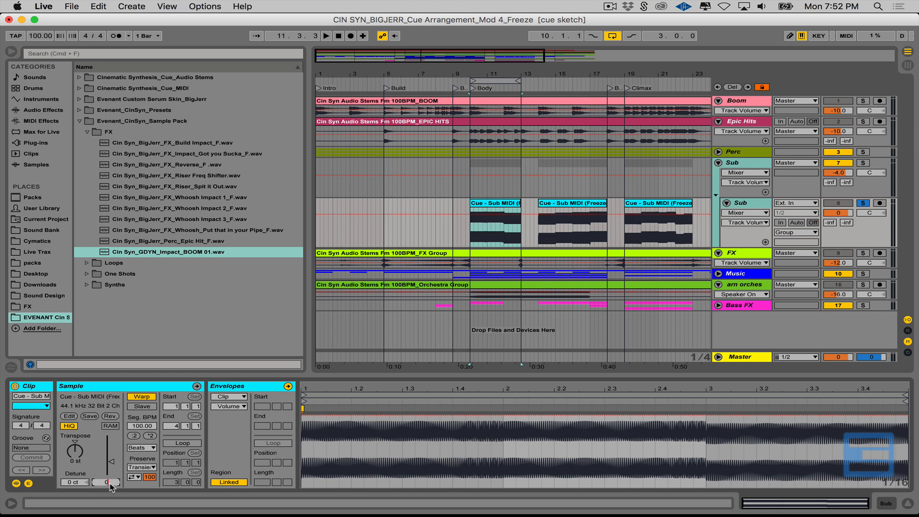
key("Return")
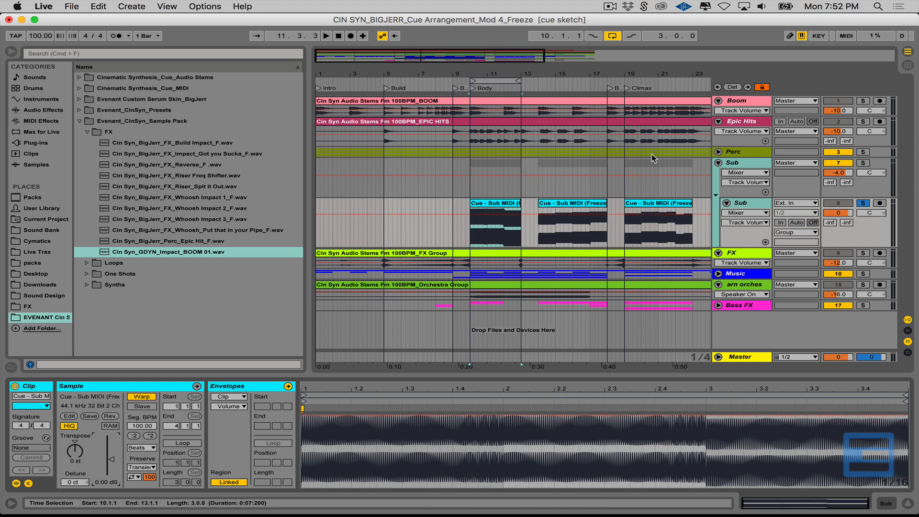
Replay the consolidated Sub clip and check the Sub track's new peak level in the mixer, then return to the arrangement
key("Tab")
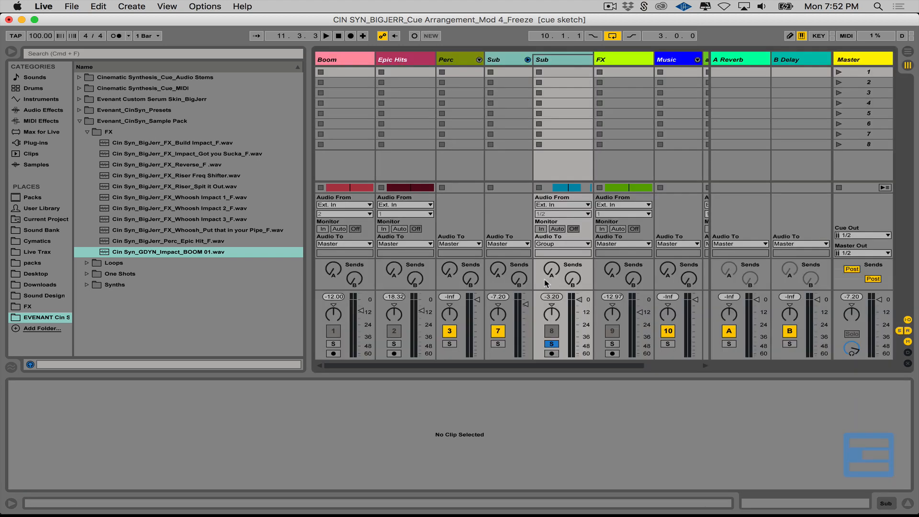
key("space")
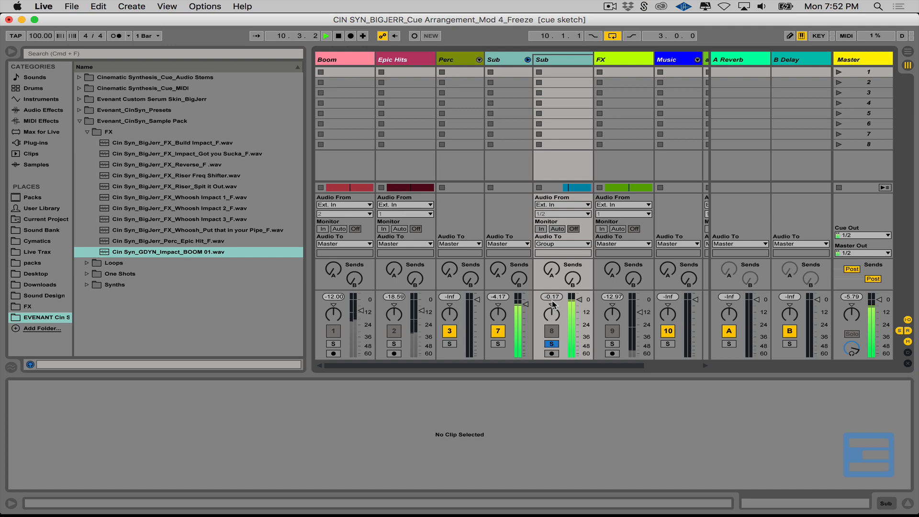
key("space")
key("Tab")
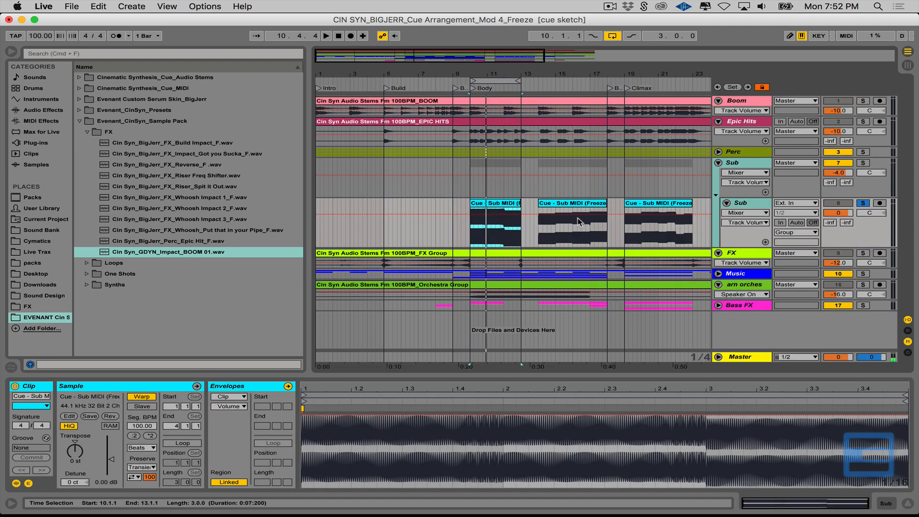
Consolidate the second and third Sub clips and set the second clip's gain to 0 dB
left_click(570, 206)
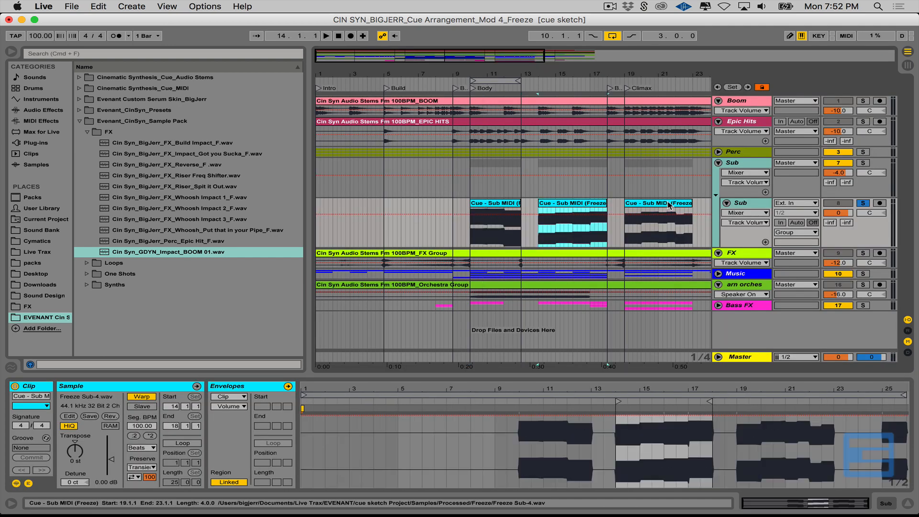
key("super+j")
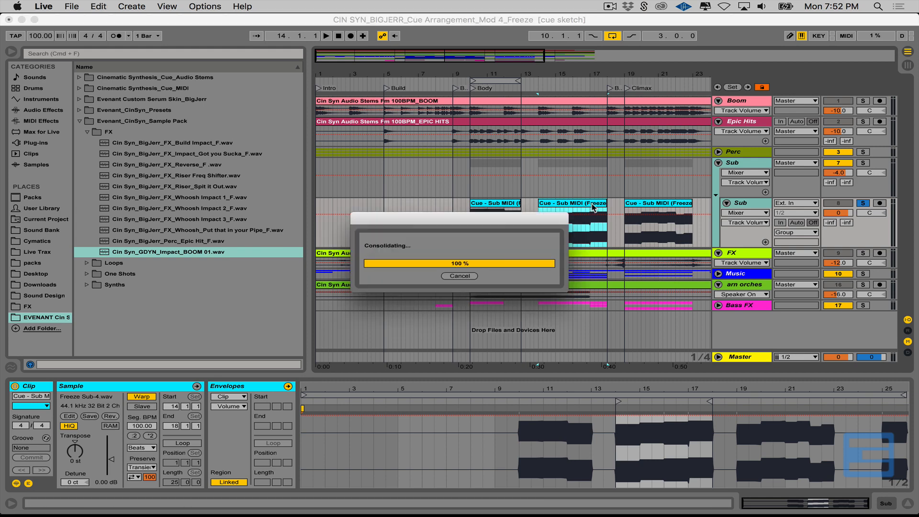
left_click(632, 206)
key("super+j")
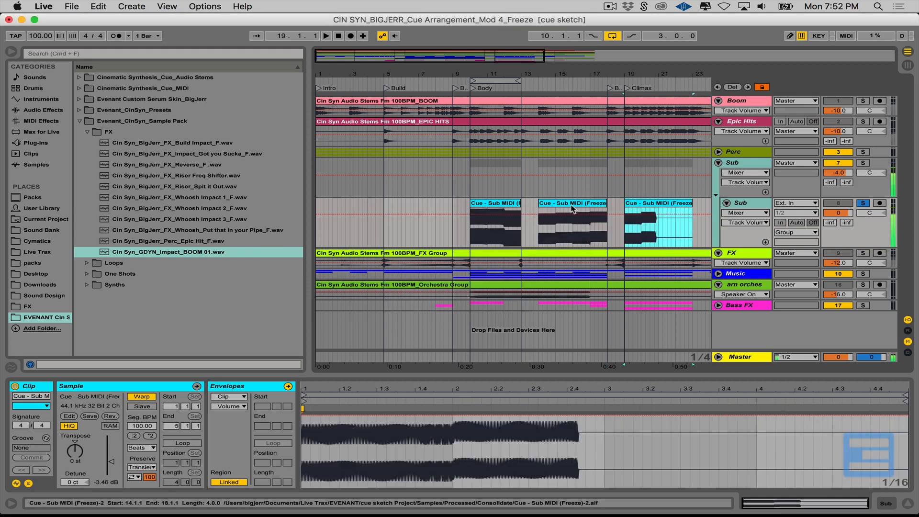
key("Delete")
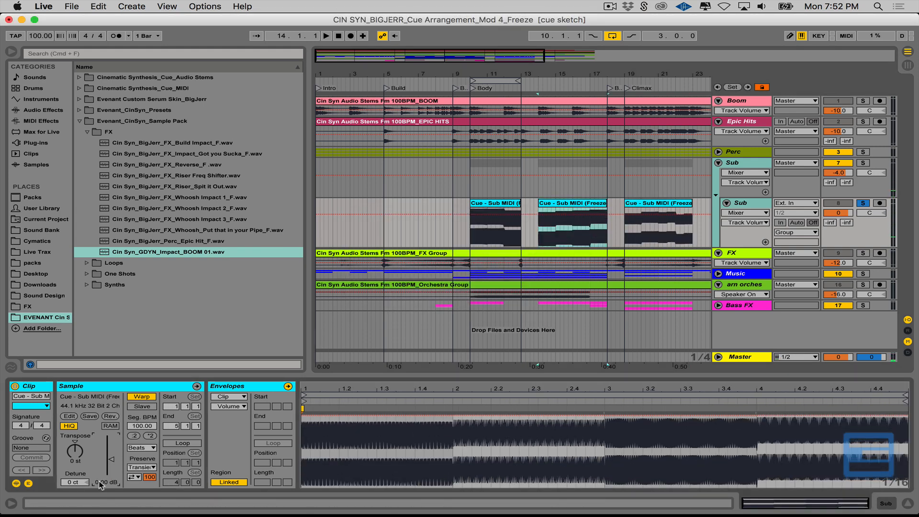
Set the clip gain of the third Sub clip, in the Climax section, to 0 dB
left_click(676, 211)
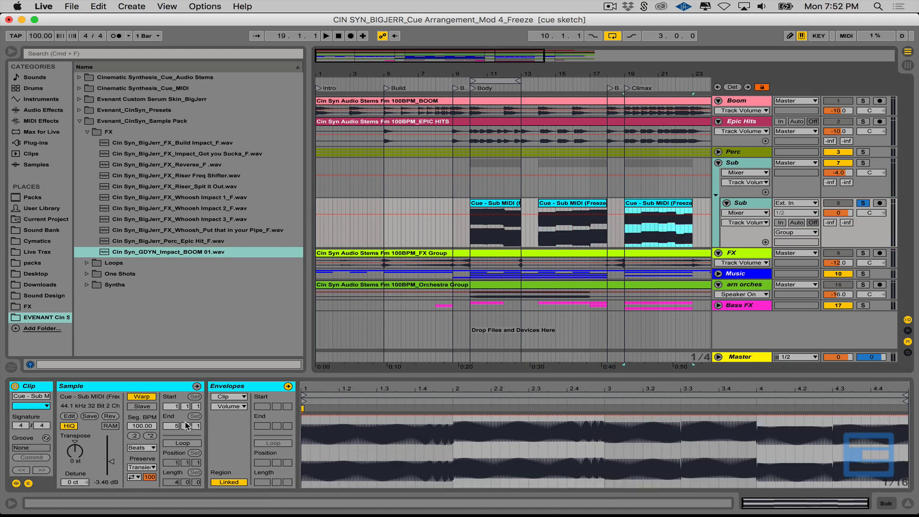
left_click(102, 483)
type("0")
key("Return")
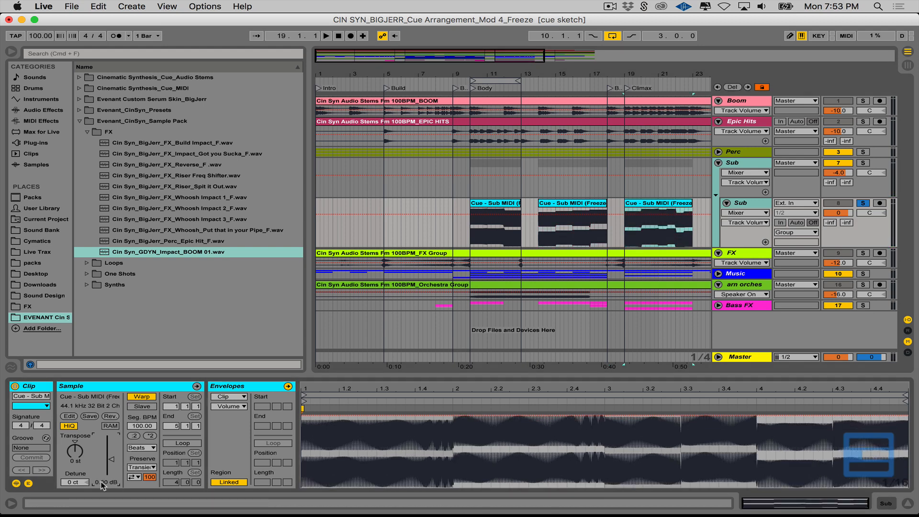
Consolidate the short Sub clip at the Braam marker and set its clip gain to 0 dB
left_click_drag(560, 76, 559, 44)
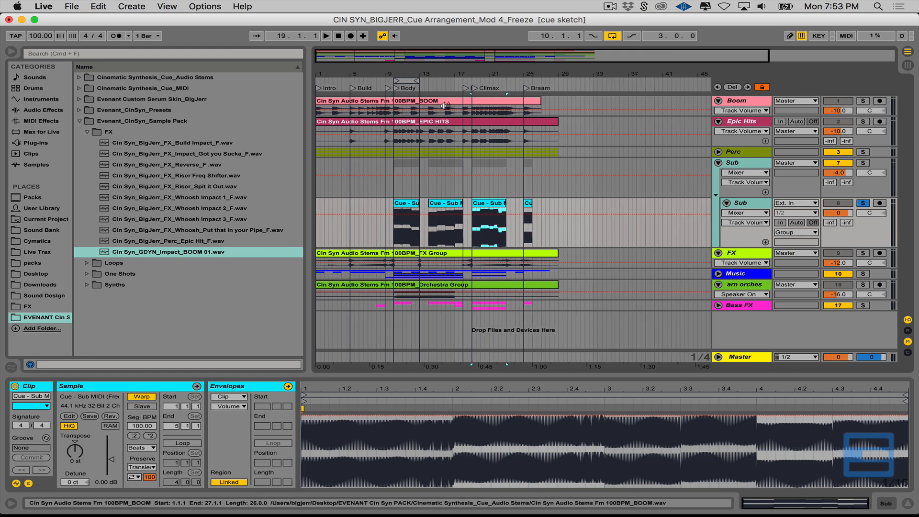
left_click(529, 203)
key("super+j")
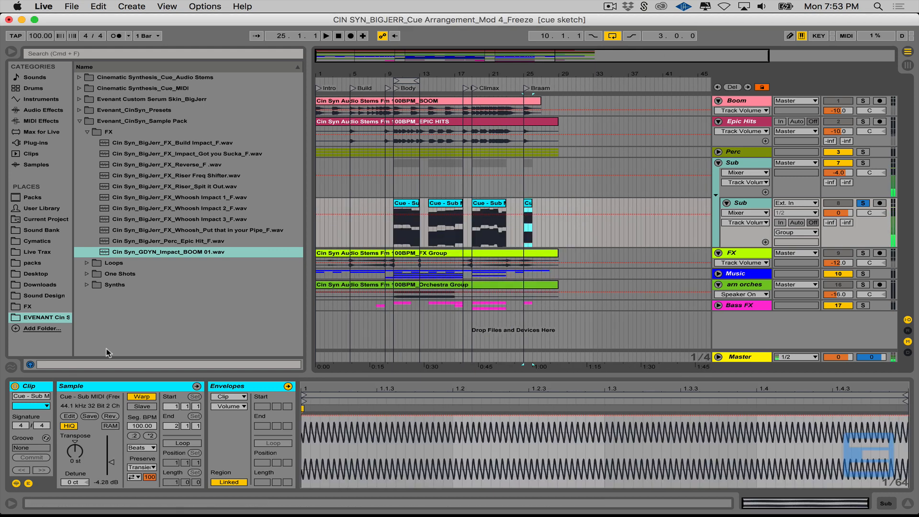
left_click(105, 481)
type("0")
key("Return")
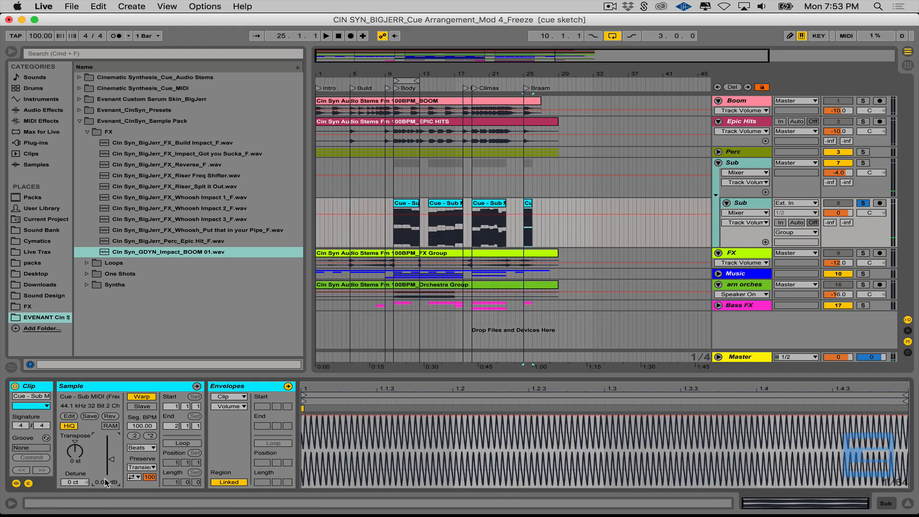
Unfold the Epic Hits, Perc and Sub tracks to look over their contents, and fold them and Boom again
mouse_move(429, 72)
left_mouse_down()
mouse_move(406, 72)
mouse_move(437, 74)
left_mouse_up()
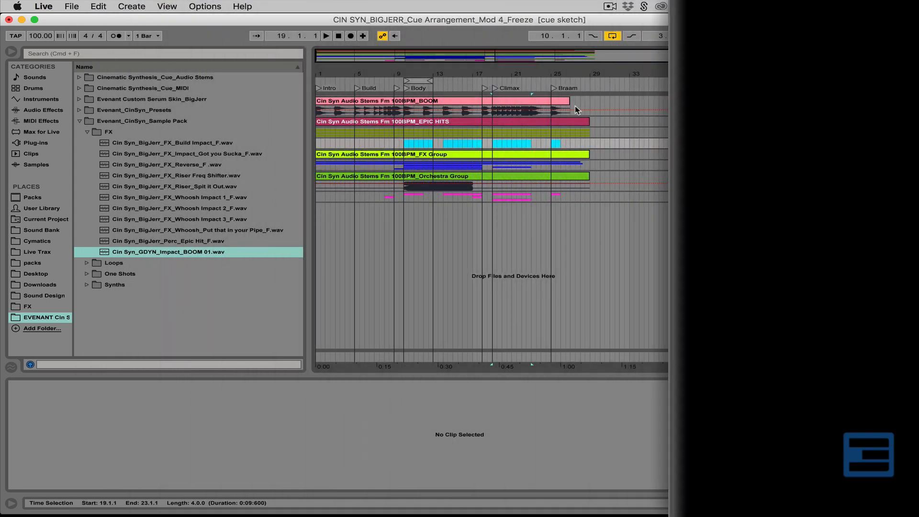
left_click(718, 121)
left_click(718, 152)
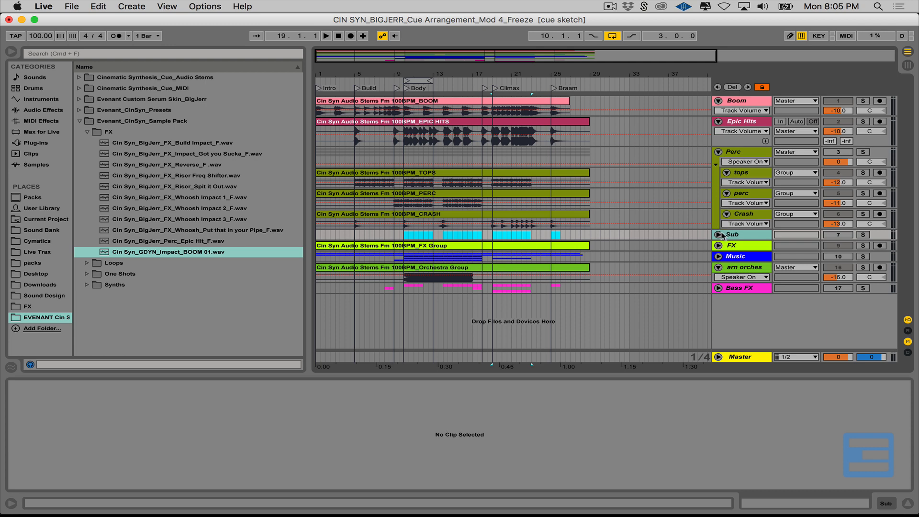
left_click(718, 234)
left_click(719, 235)
left_click(718, 151)
left_click(718, 121)
left_click(719, 101)
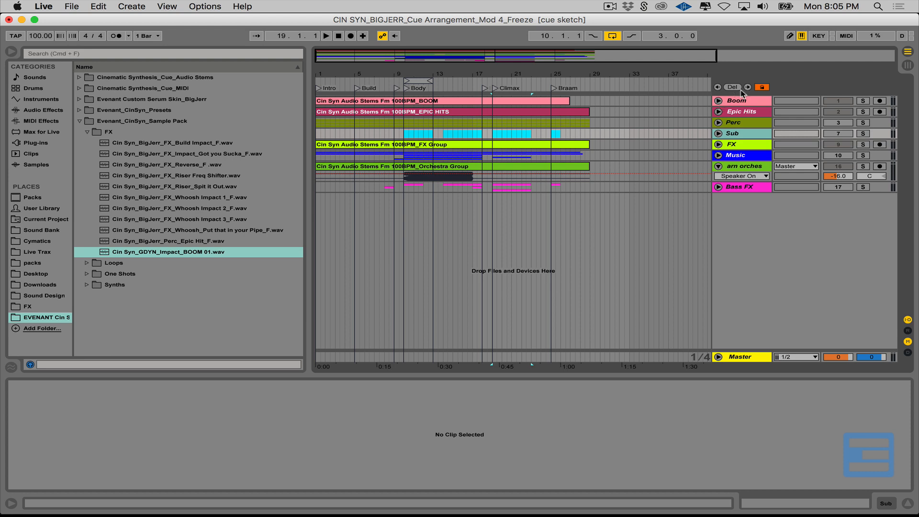
Unfold the Boom track and activate it while the other tracks stay muted
left_click(750, 99)
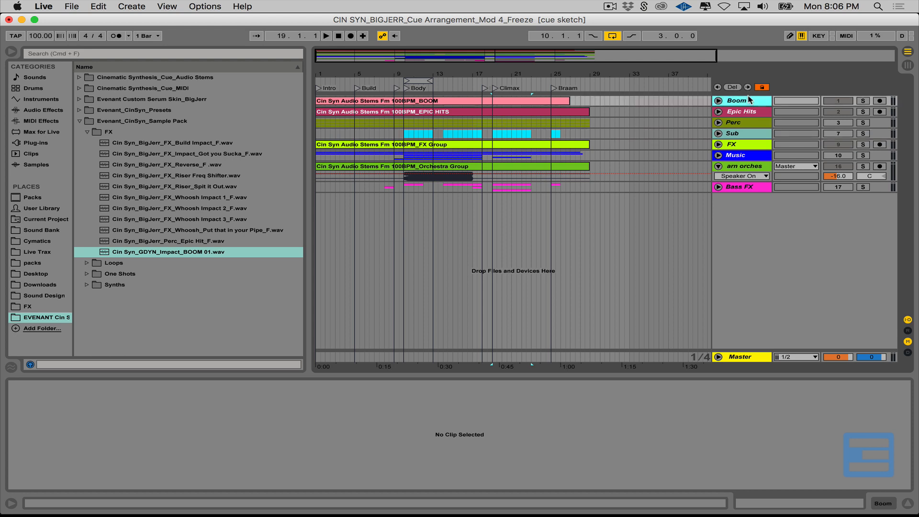
left_click(719, 102)
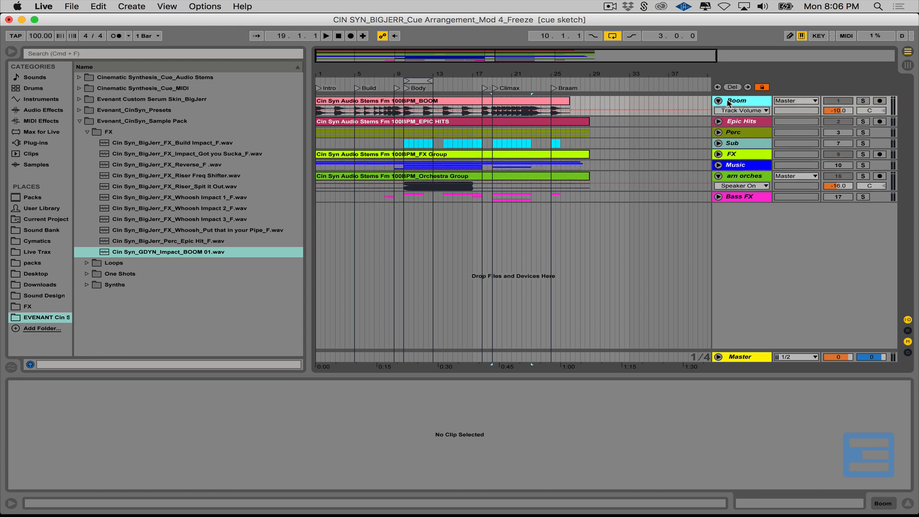
left_click(838, 101)
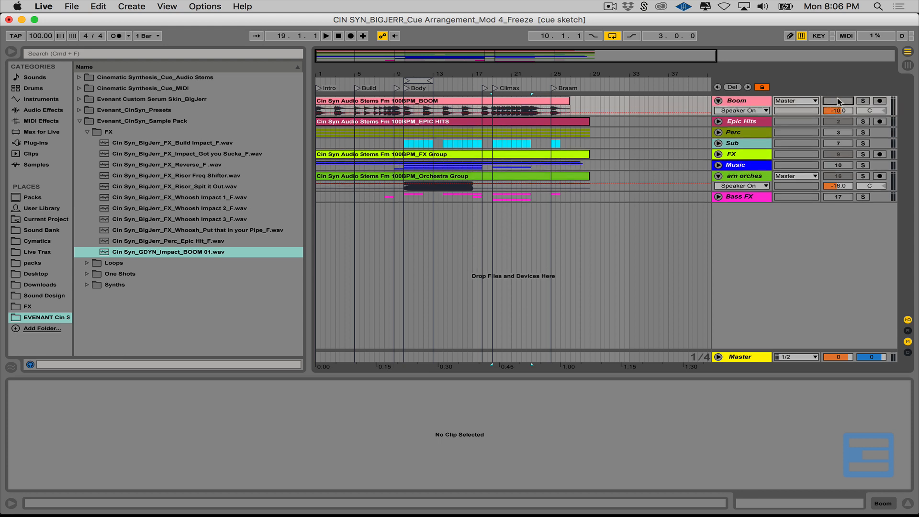
left_click(866, 101)
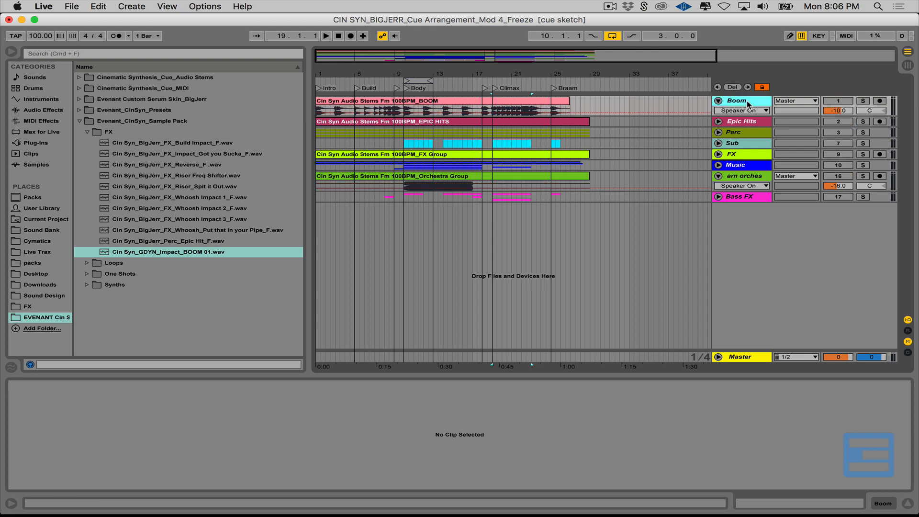
left_click(845, 102)
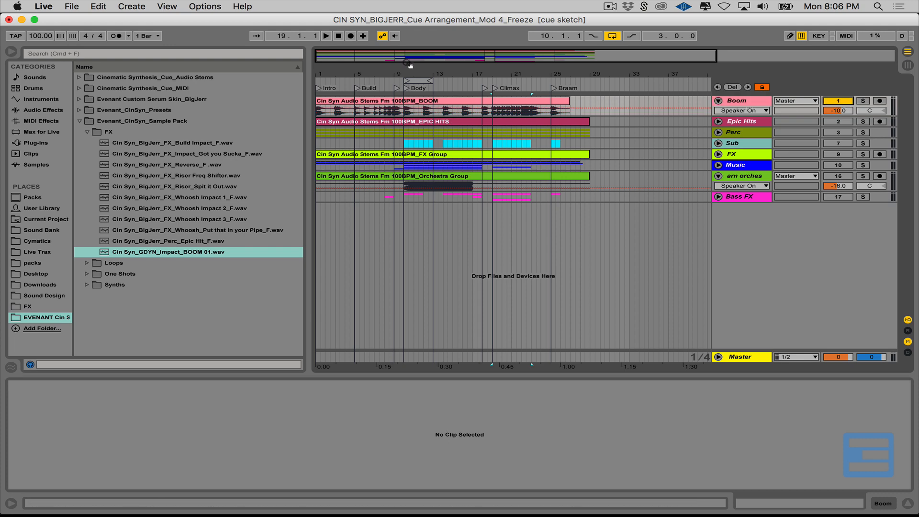
Raise the gain of the Master track's FabFilter Pro-L limiter to +2.5 and close its window
left_click_drag(411, 74, 439, 84)
left_click(739, 359)
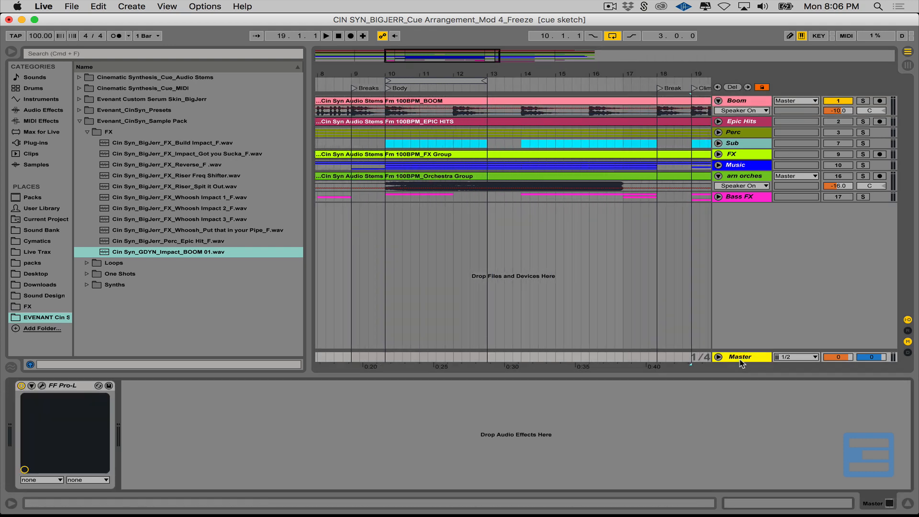
left_click(41, 386)
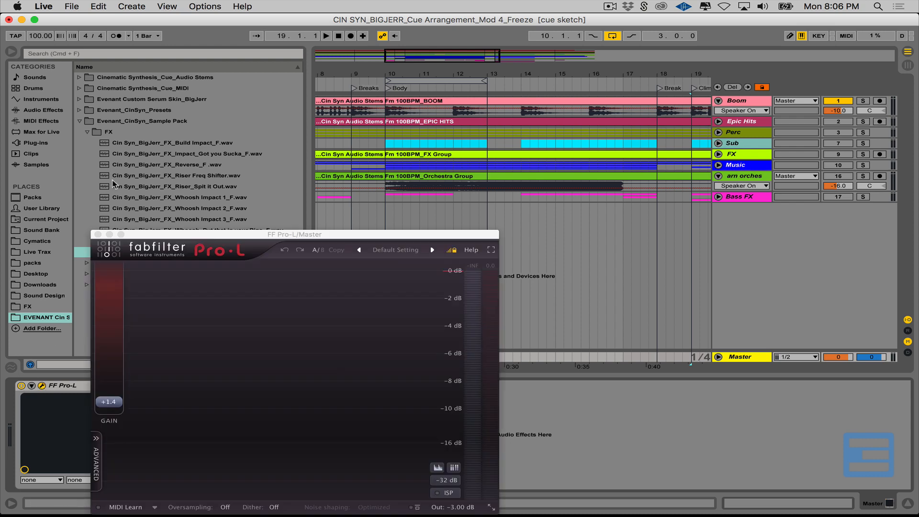
left_click(115, 395)
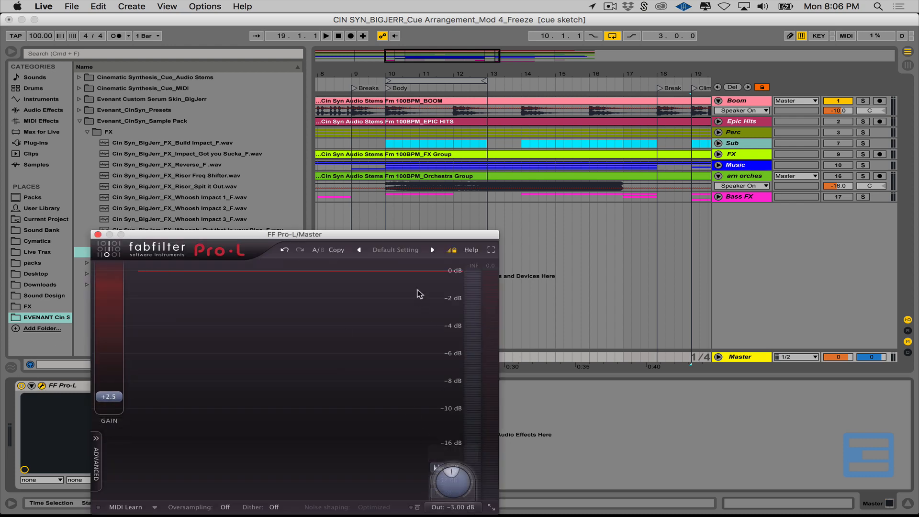
left_click_drag(402, 234, 397, 177)
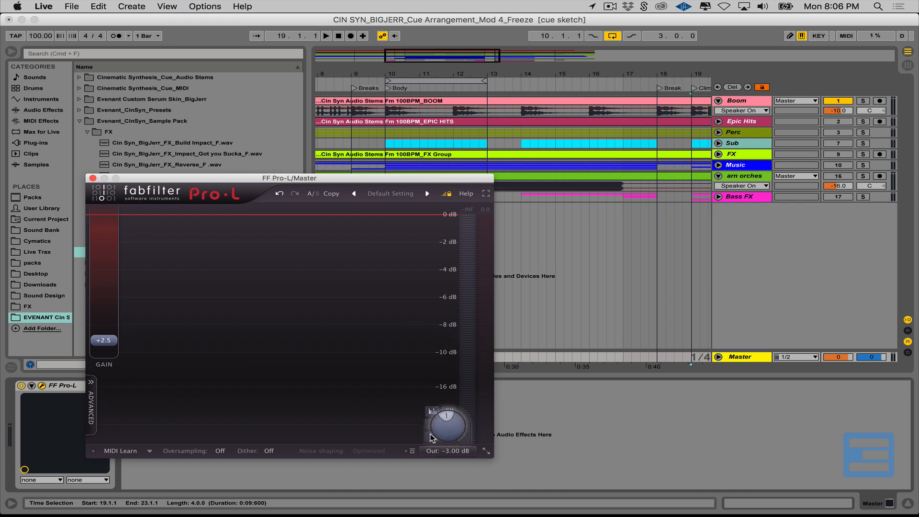
left_click(92, 178)
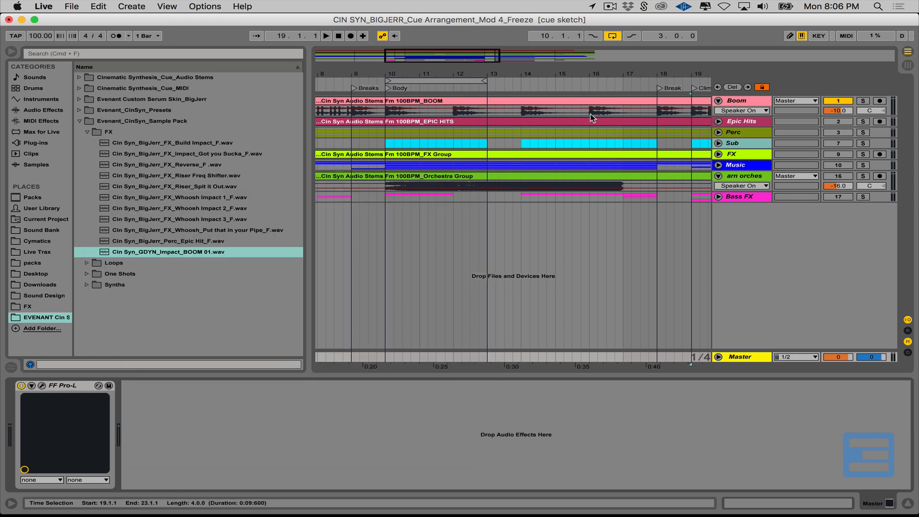
Play the Boom track alone from the Build section to check its level, and select the track
left_click_drag(439, 56, 351, 72)
key("space")
scroll(437, 99, "left", 10)
left_click(369, 121)
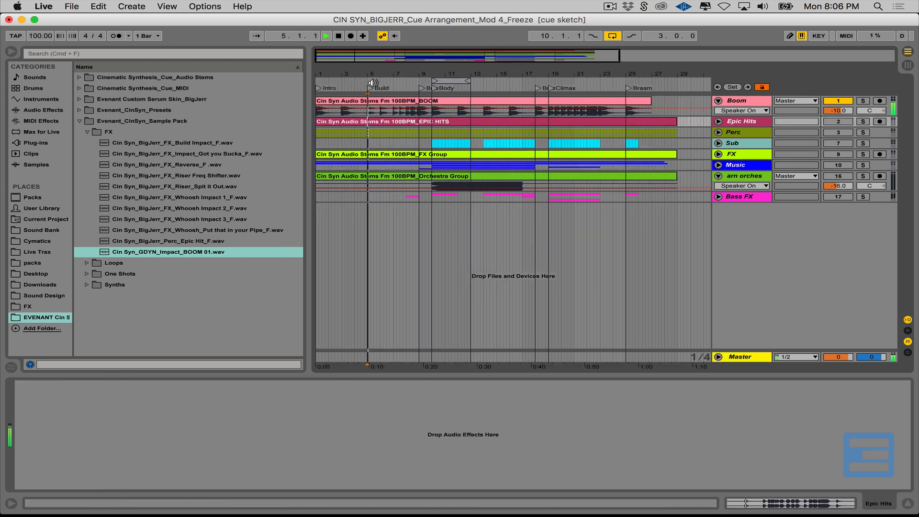
left_click_drag(402, 75, 429, 77)
left_click(743, 103)
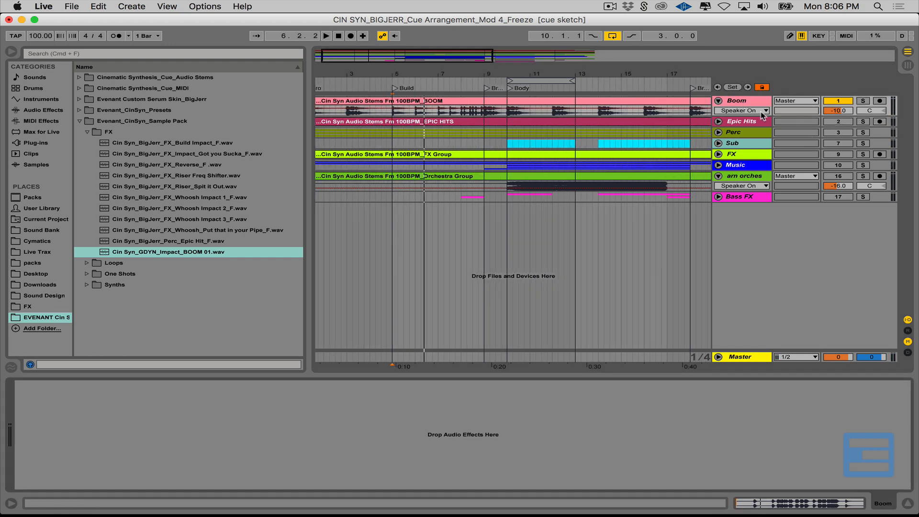
Unfold and activate the Epic Hits track and play it with Boom from the start of the Body section
left_click(737, 123)
left_click(719, 121)
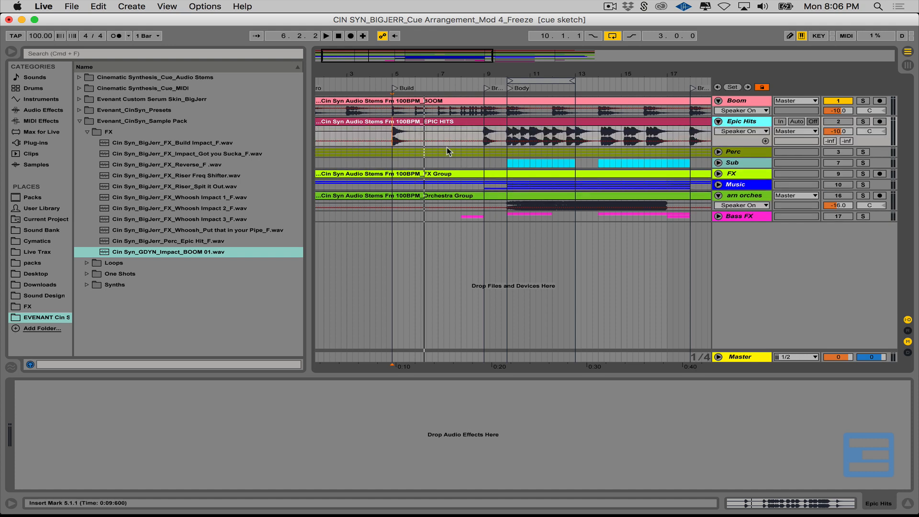
left_click(508, 138)
key("space")
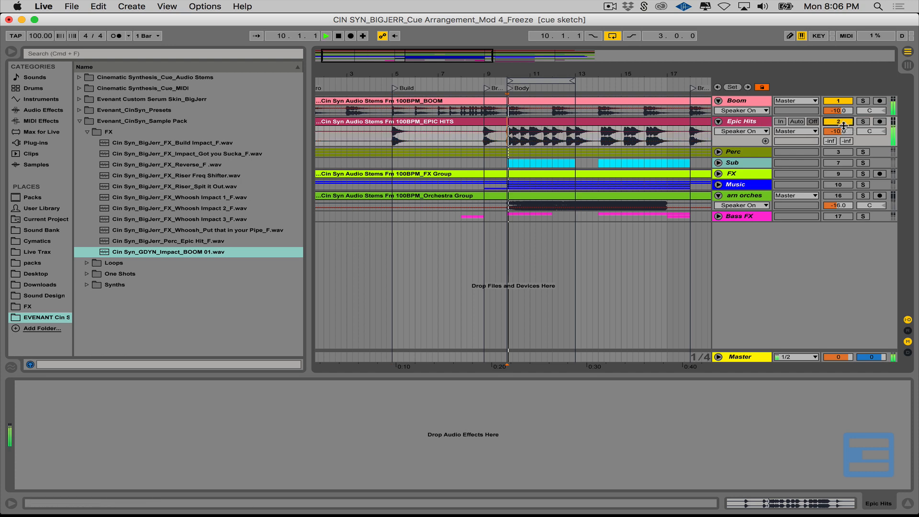
Lower the Epic Hits track volume to -15 dB while replaying the start of the Body section
left_click_drag(574, 72, 573, 85)
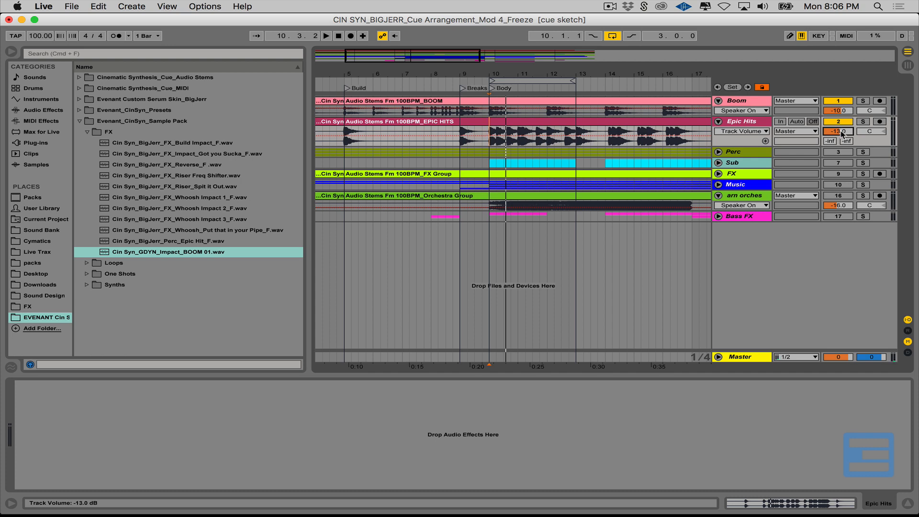
key("space")
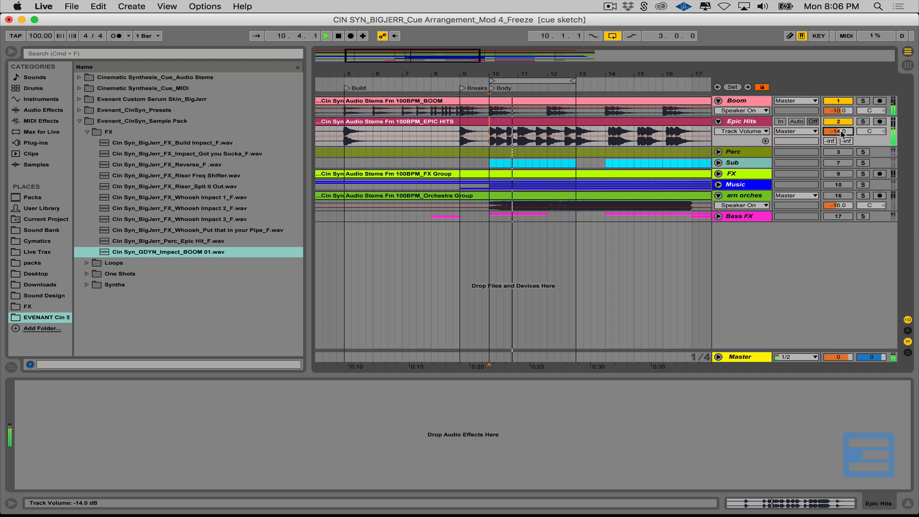
key("Down")
key("space")
key("space")
key("space")
key("space")
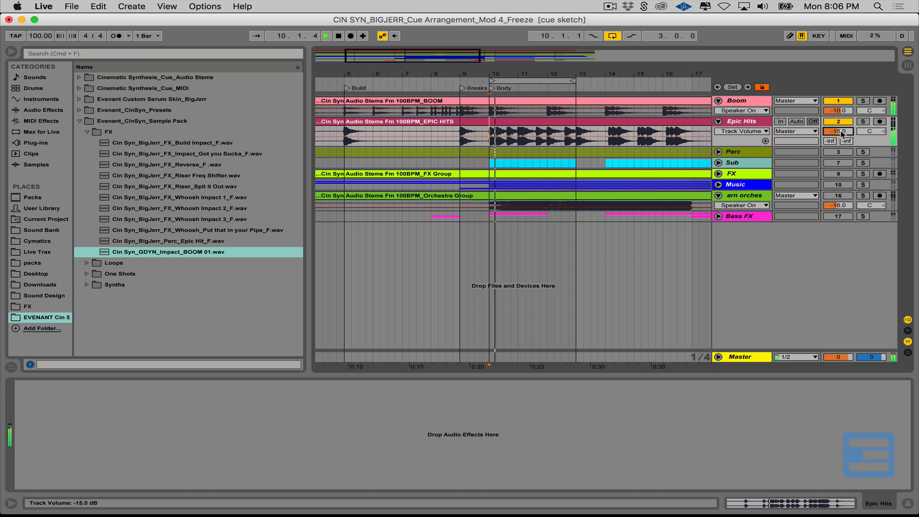
Turn up the computer's output volume and replay the Body section to judge the balance of Boom and Epic Hits
key("space")
key("XF86AudioRaiseVolume")
key("XF86AudioRaiseVolume")
key("space")
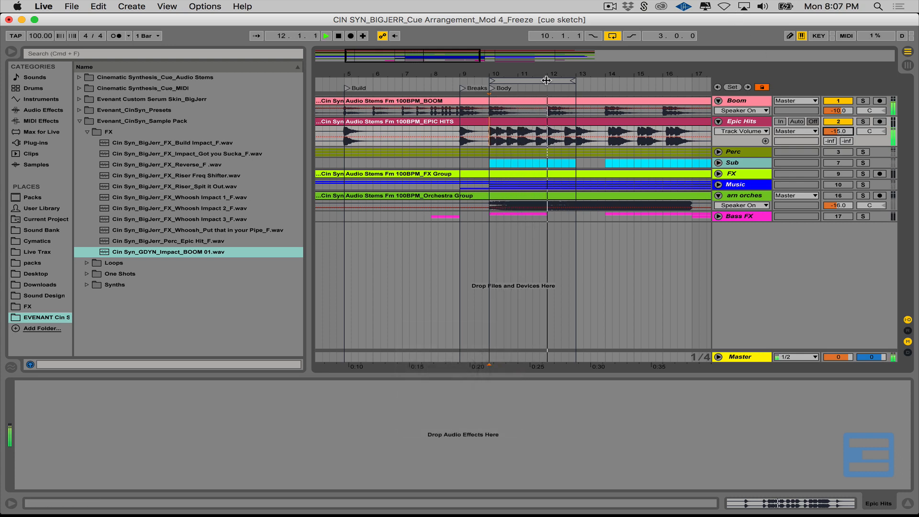
key("space")
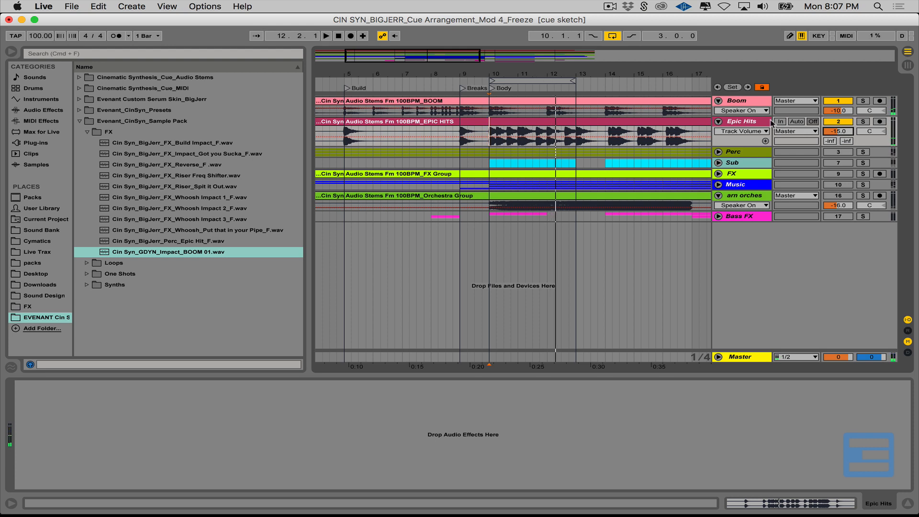
Unfold and activate the Perc group, mute its perc and Crash tracks, and play the tops track with Boom and Epic Hits
left_click_drag(622, 74, 603, 73)
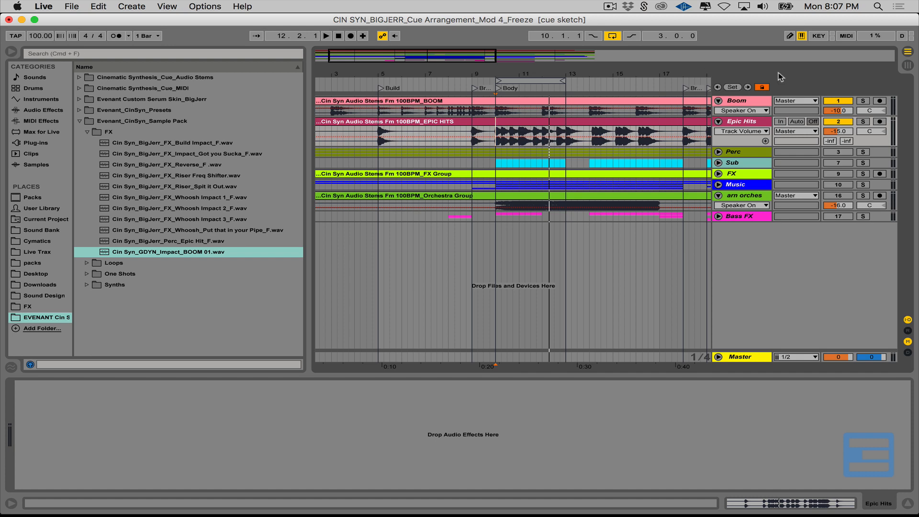
left_click(719, 153)
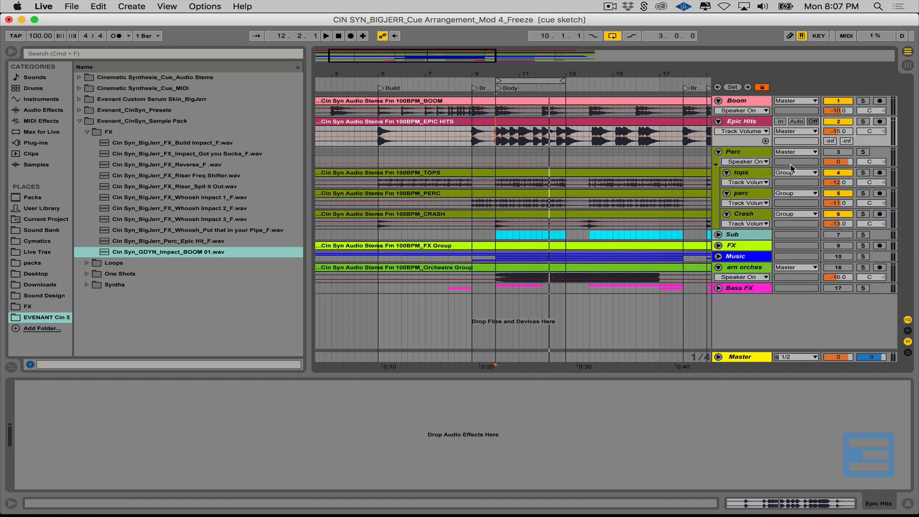
left_click(742, 174)
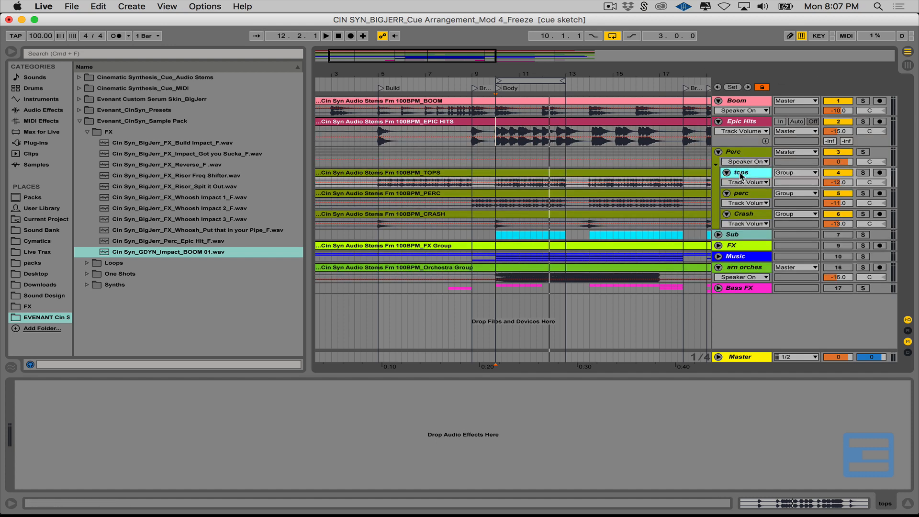
key("space")
left_click(840, 194)
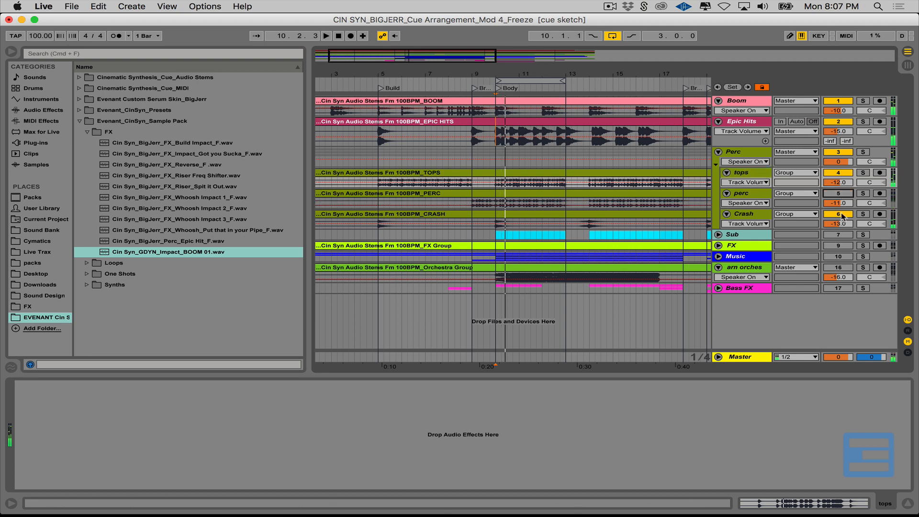
left_click(841, 214)
key("space")
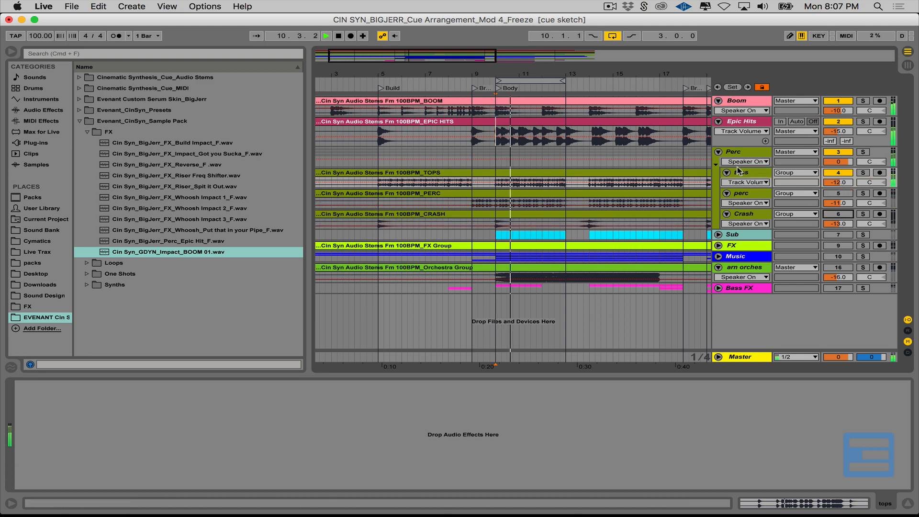
Open the tops clip, turn off its transient looping, shorten its transient envelope, and place the playback start at the Body section
left_click(751, 175)
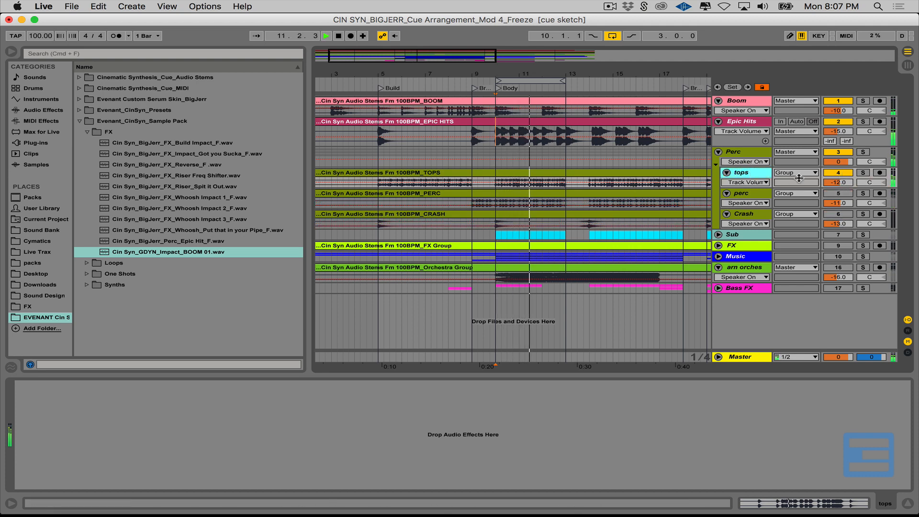
left_click(693, 176)
key("space")
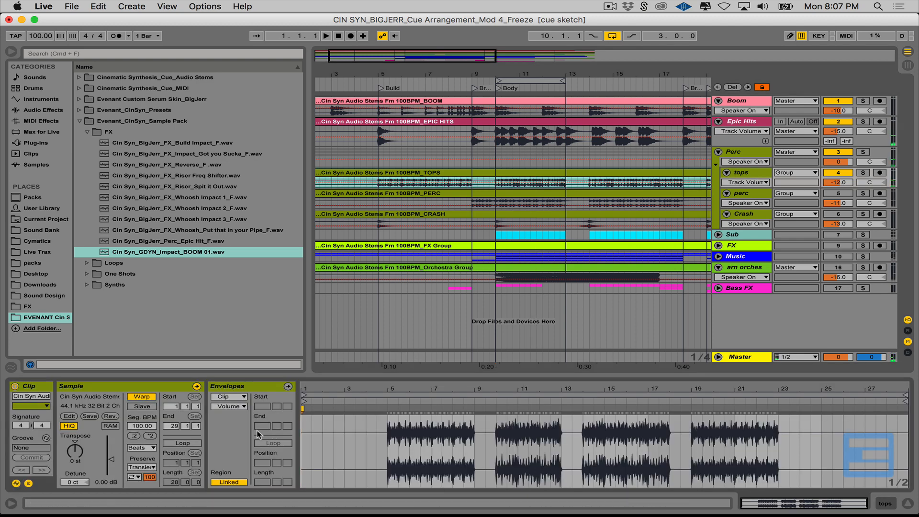
left_click(138, 477)
left_click_drag(149, 477, 149, 482)
key("space")
left_click(500, 183)
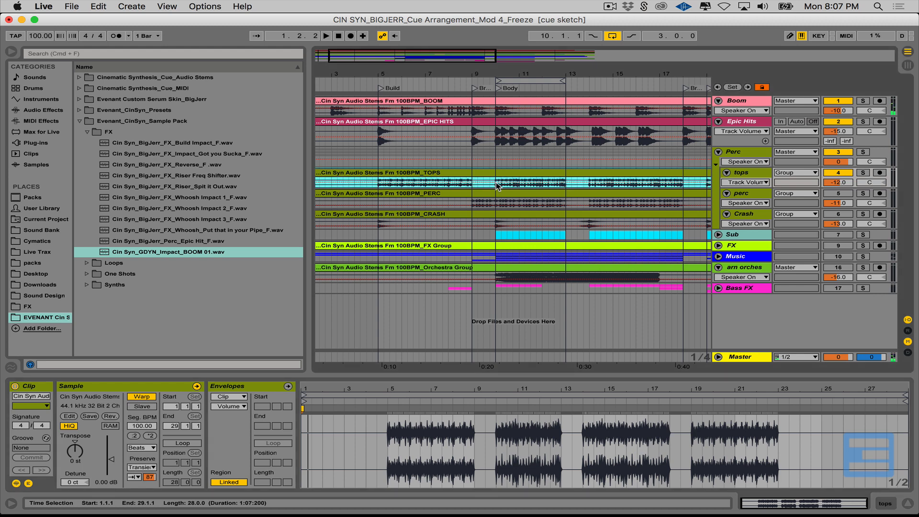
Play the Body section, set the tops clip's transient envelope to 71, and lower the tops track volume to -13 dB
key("space")
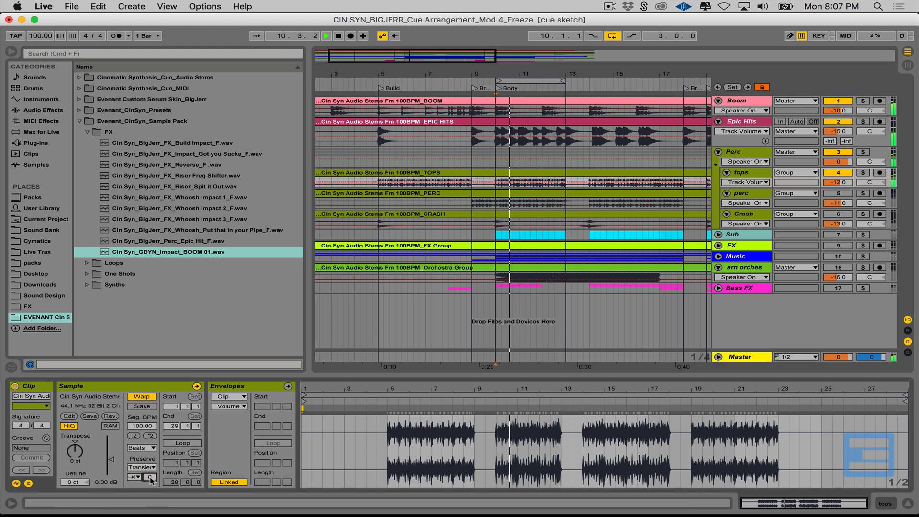
left_click_drag(150, 478, 150, 483)
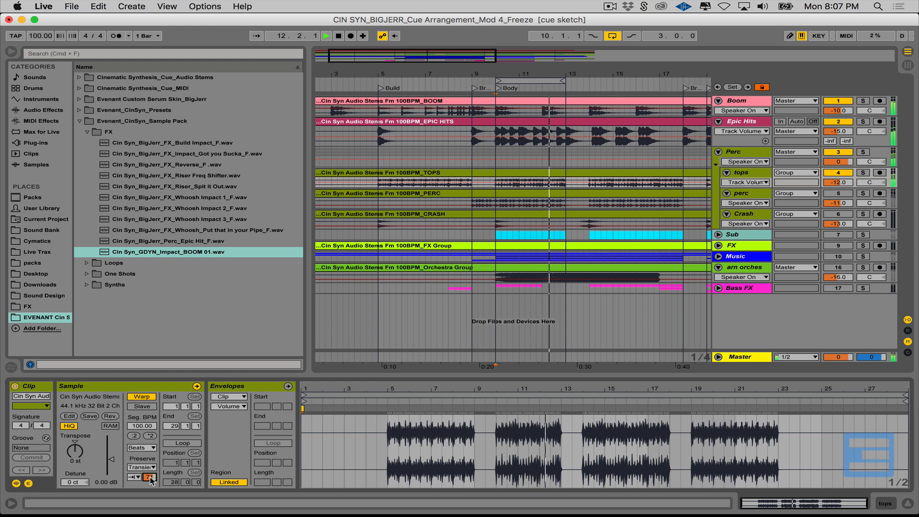
left_click_drag(844, 184, 844, 186)
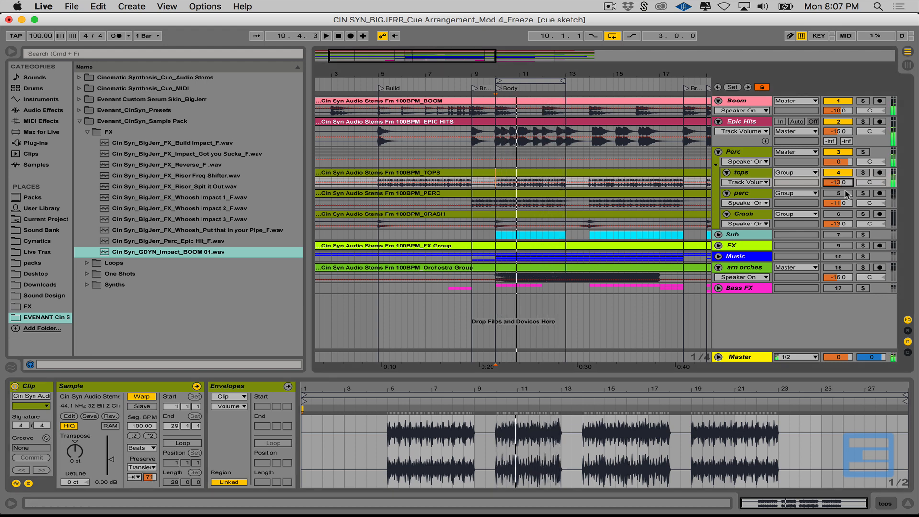
Activate the perc track and lower its volume to -15 dB during playback
left_click(839, 193)
left_click_drag(838, 203, 837, 205)
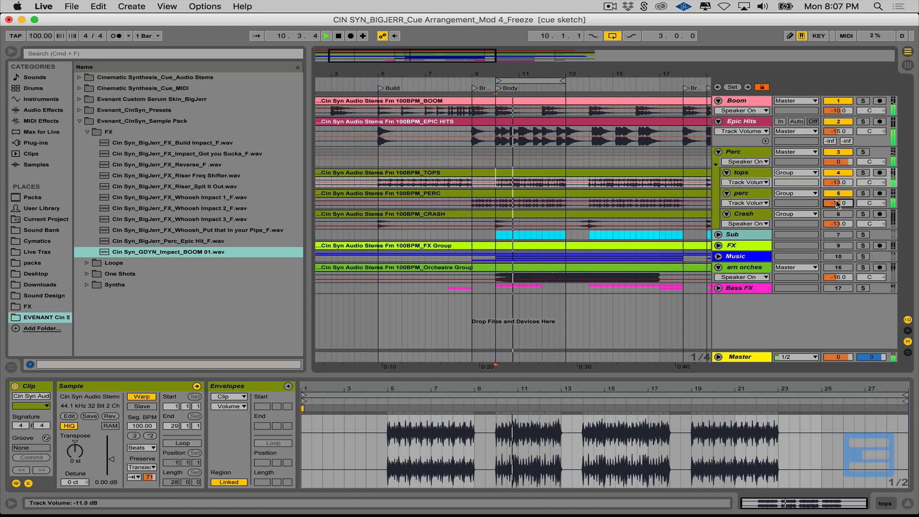
key("Down")
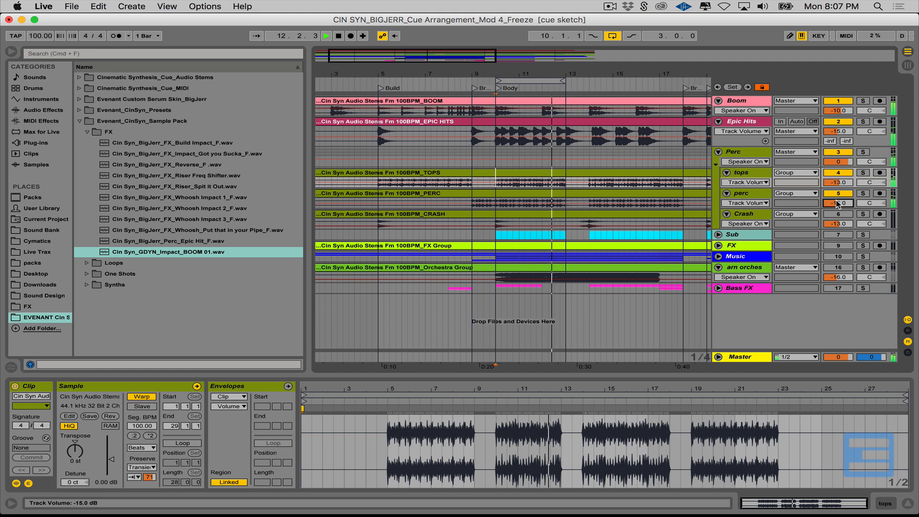
Activate the Crash track and lower its volume to -17 dB during playback
left_click(841, 214)
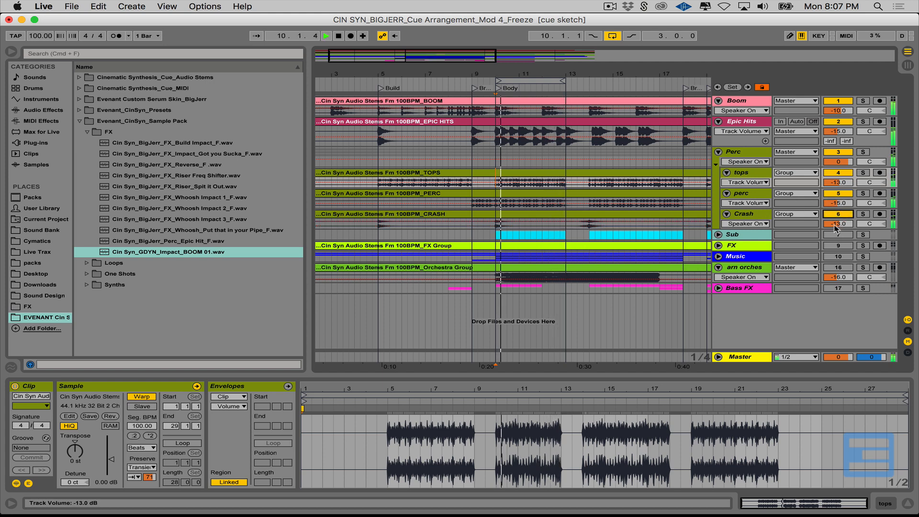
left_click_drag(836, 223, 836, 228)
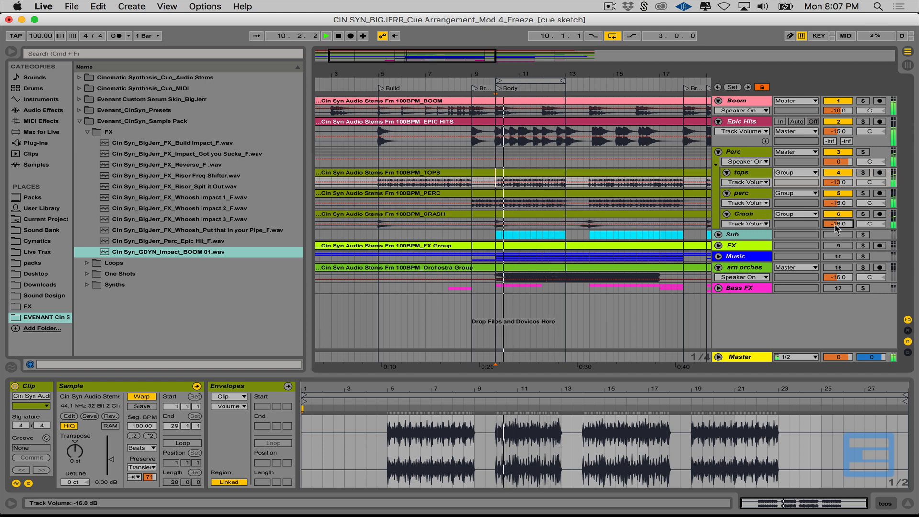
key("Down")
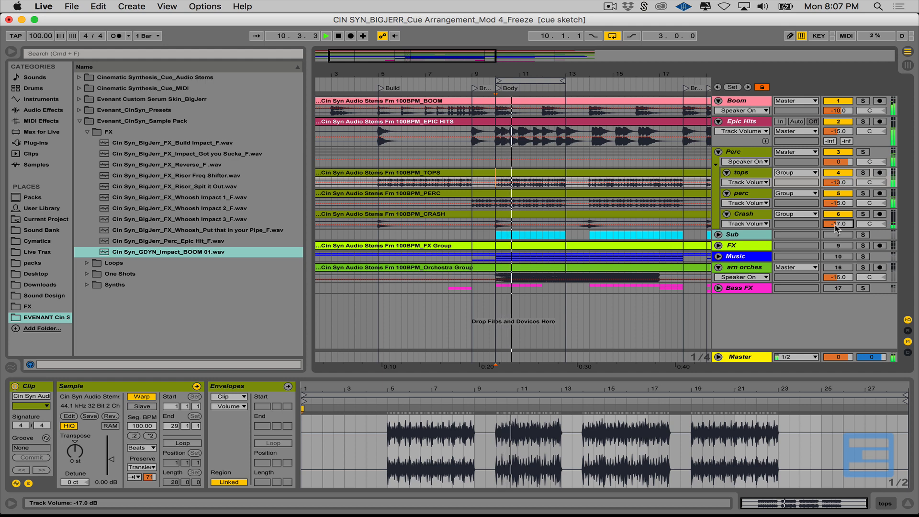
Fold the Perc group, unfold and activate the Sub group, and lower its group volume to -11 dB while playing the Body section
left_click(719, 152)
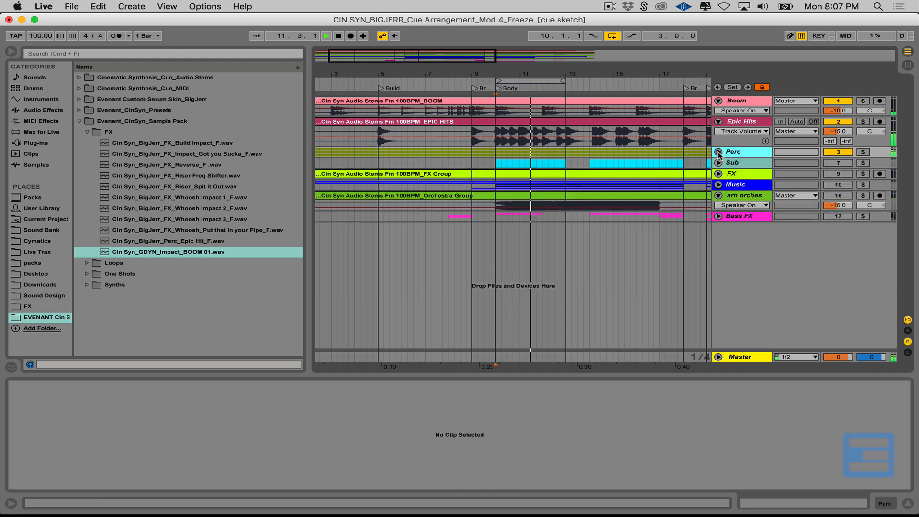
left_click(718, 163)
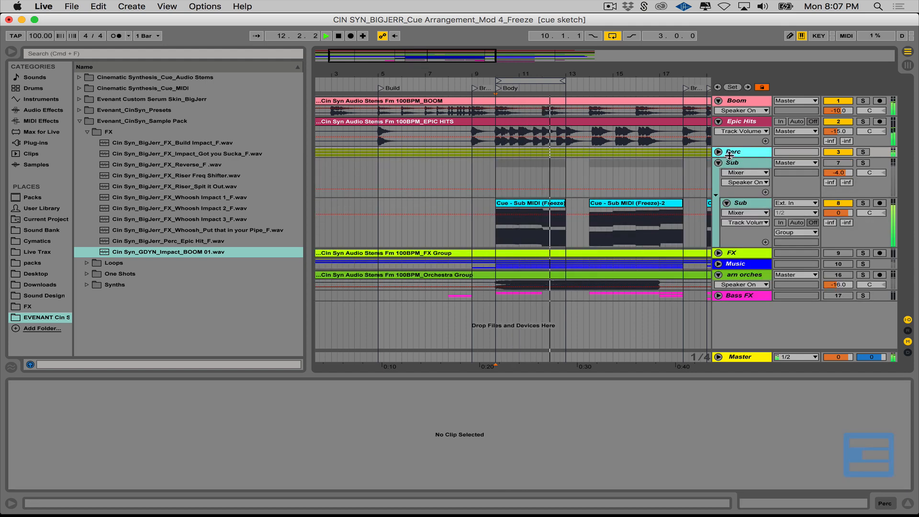
key("space")
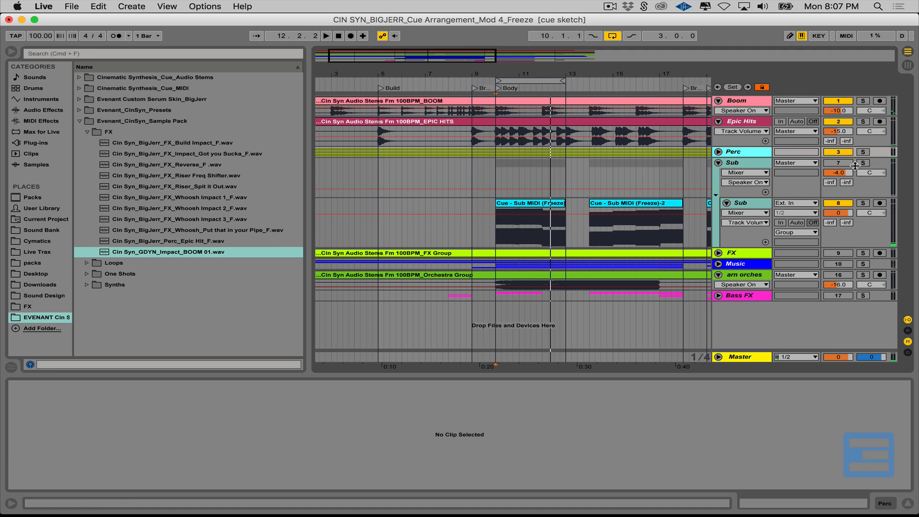
left_click(839, 173)
key("space")
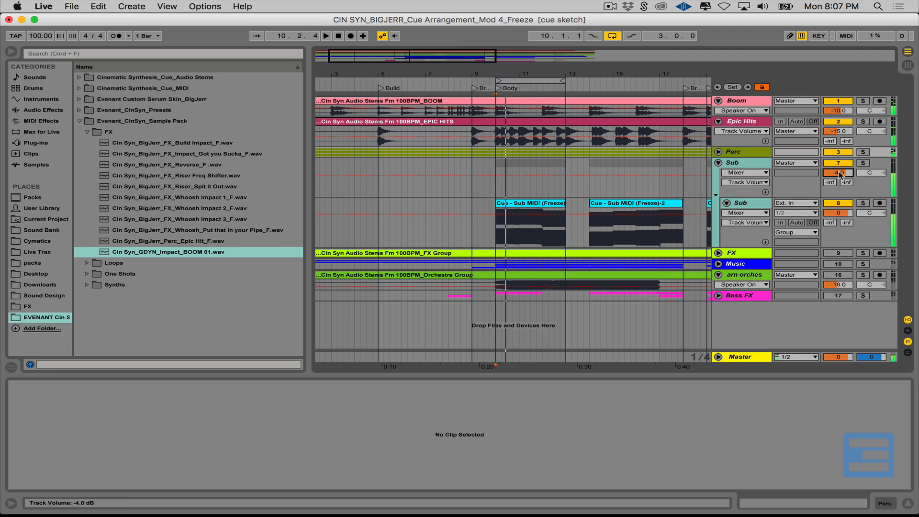
scroll(839, 173, "down", 1)
key("space")
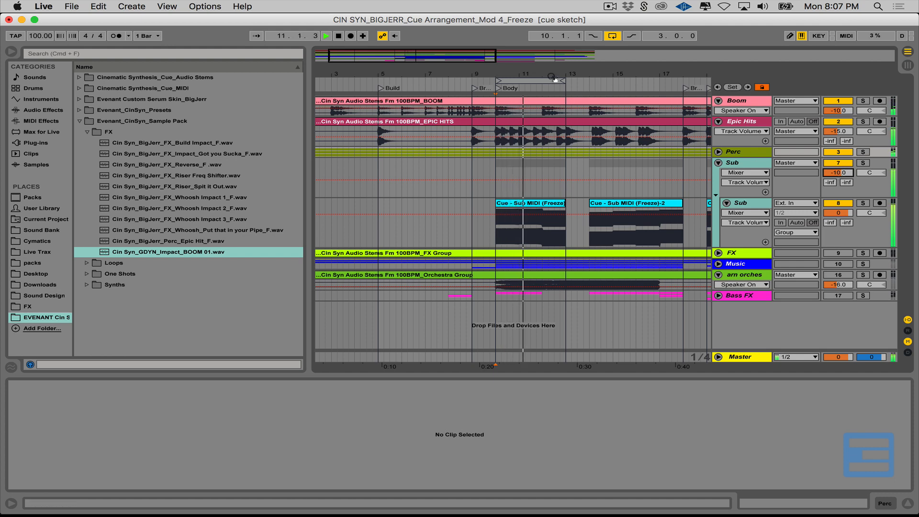
left_click_drag(554, 80, 511, 79)
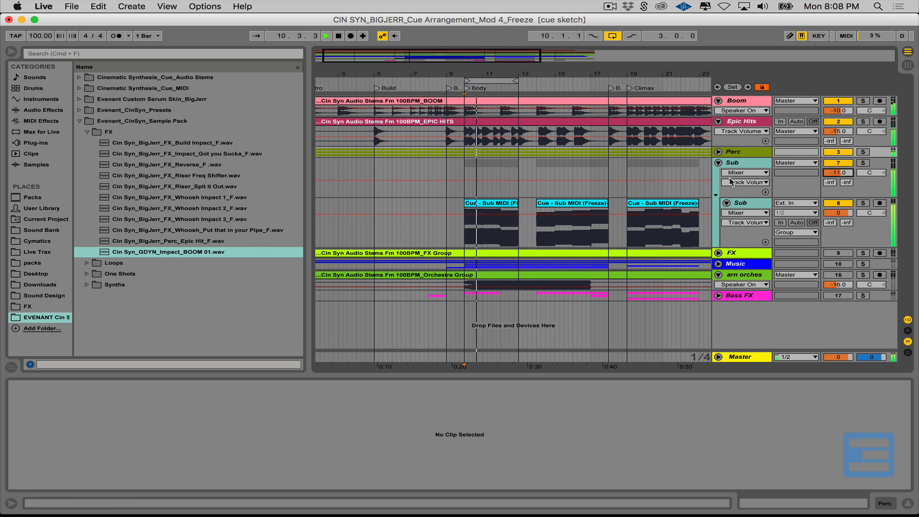
Fold the Sub group, unfold and activate the FX track, and lower its volume to -13 dB
left_click(718, 163)
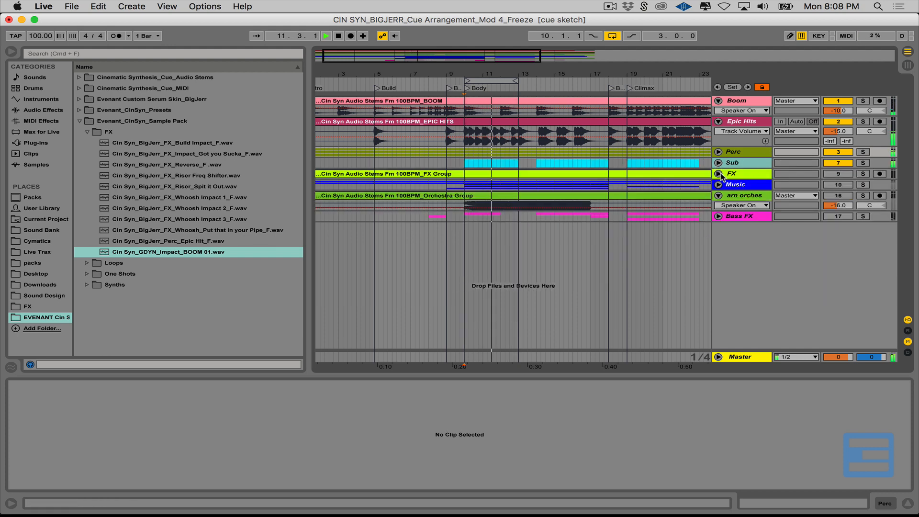
left_click(718, 173)
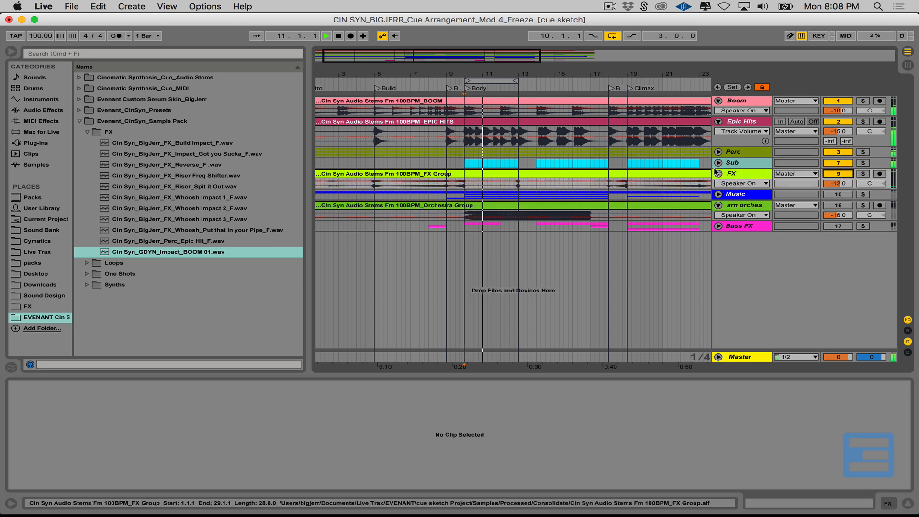
left_click(841, 185)
left_click_drag(841, 185, 840, 188)
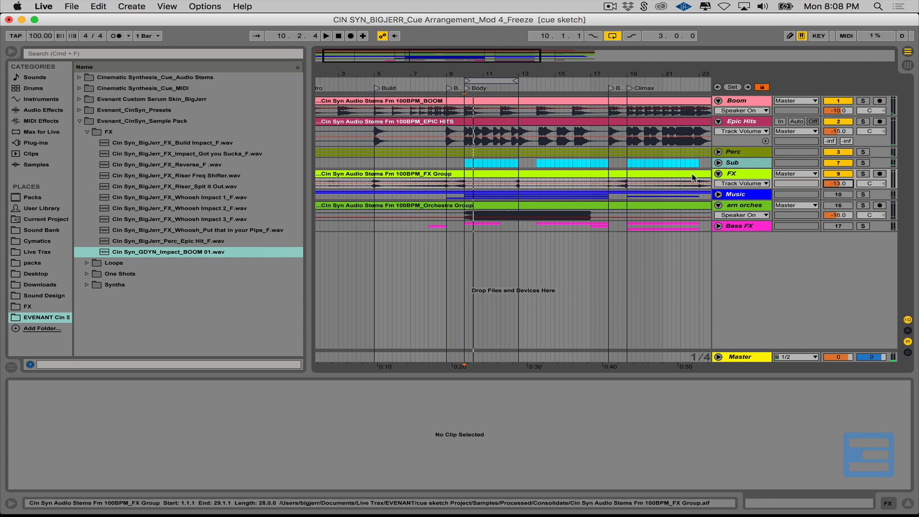
Unfold and activate the Music group, and mute all of the tracks inside it
left_click(719, 194)
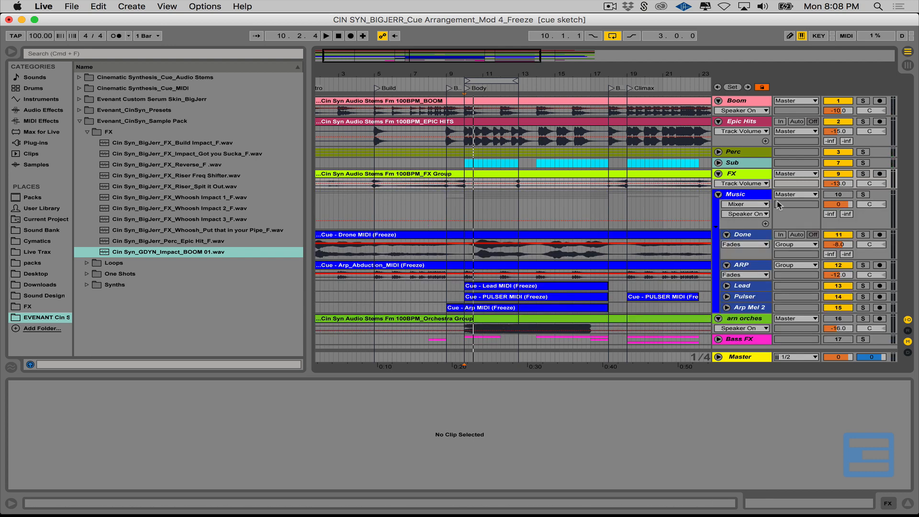
left_click(838, 194)
left_click(840, 234)
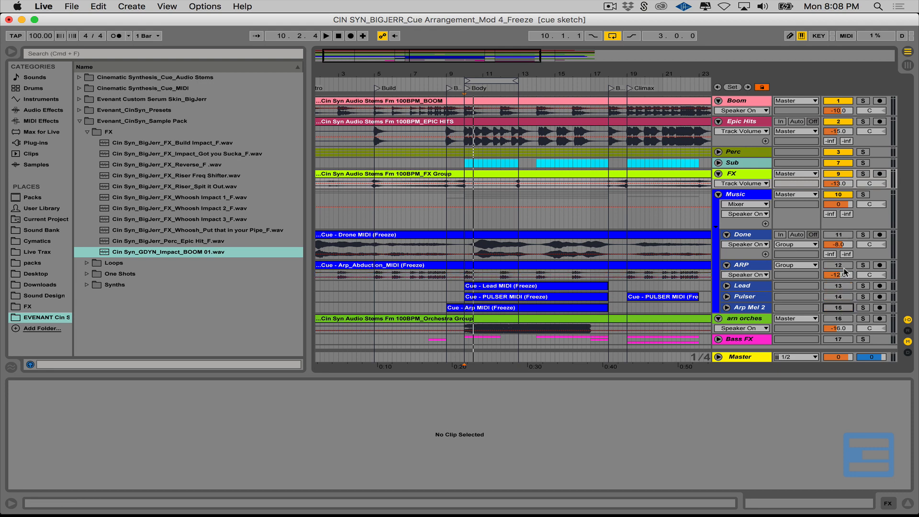
Play the Body section, lower the Done drone track's volume to -11 dB, and activate the track
key("space")
left_click(839, 245)
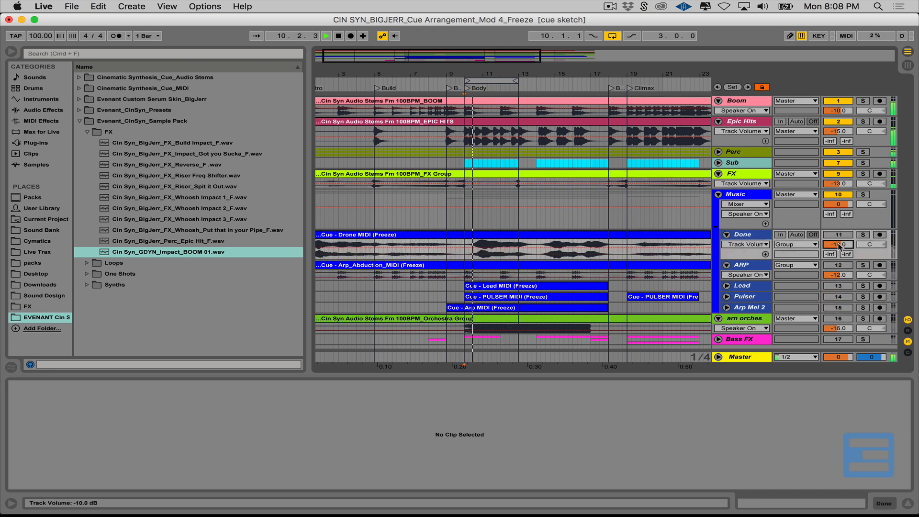
left_click(836, 235)
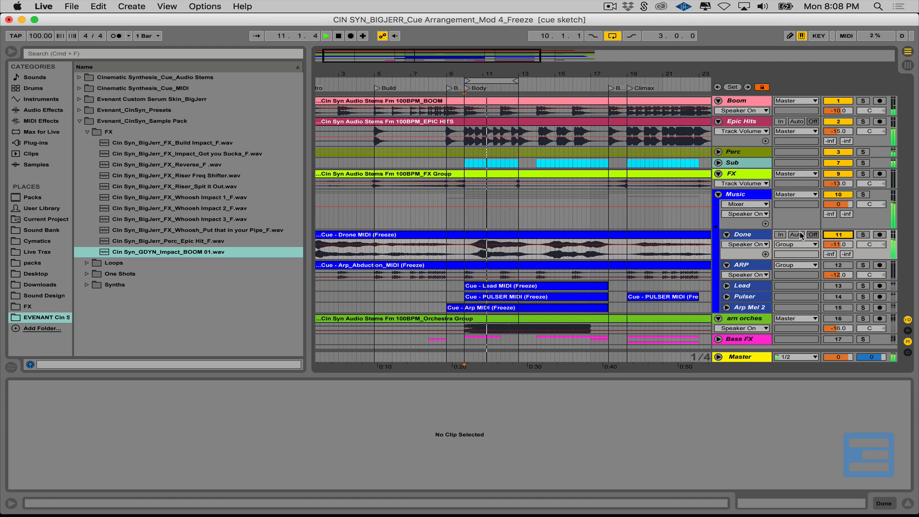
Reset the Done track's volume to 0 dB and set the Music group volume to -15 dB instead
left_click(842, 244)
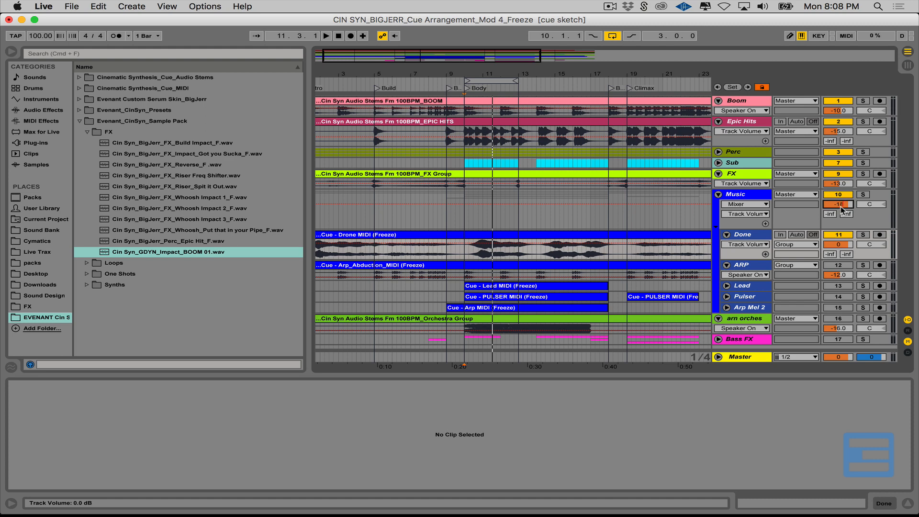
key("Up")
key("space")
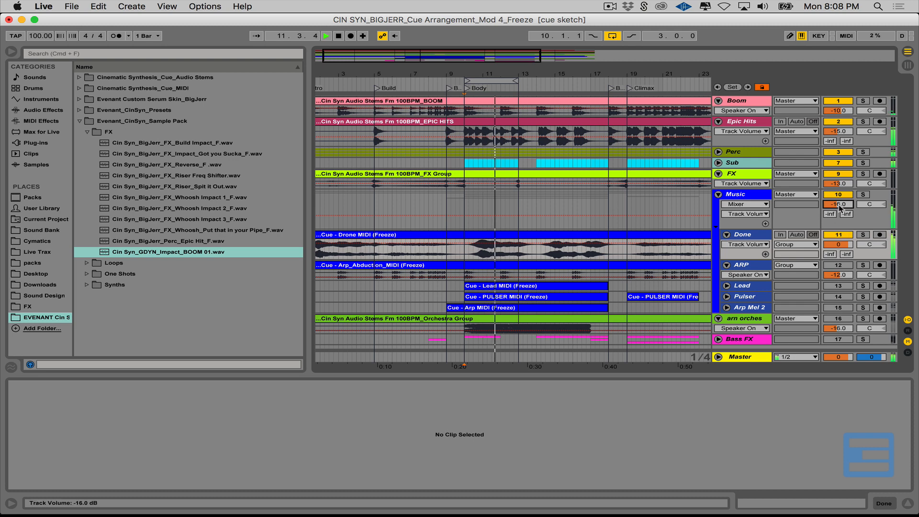
key("Up")
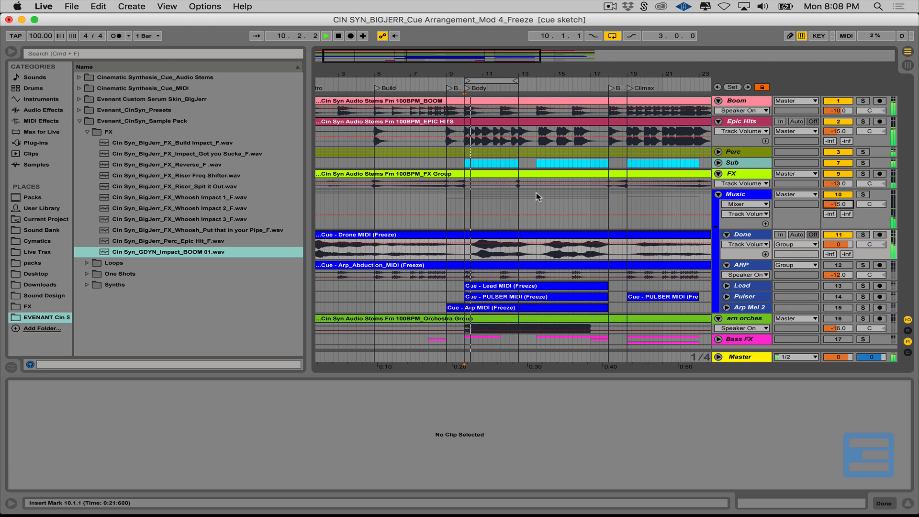
Extend the playback loop to all 8 bars of the Body section and lower the Music group volume to -16 dB
left_click_drag(519, 80, 610, 91)
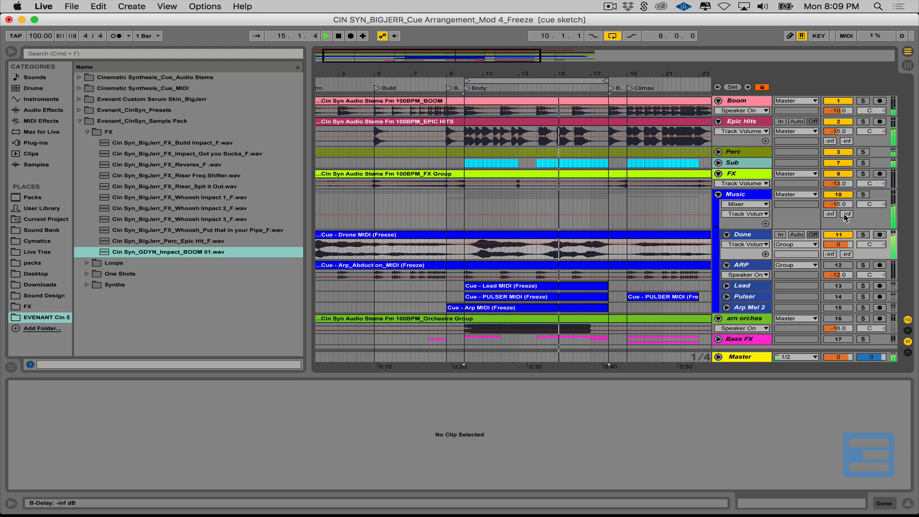
left_click(762, 244)
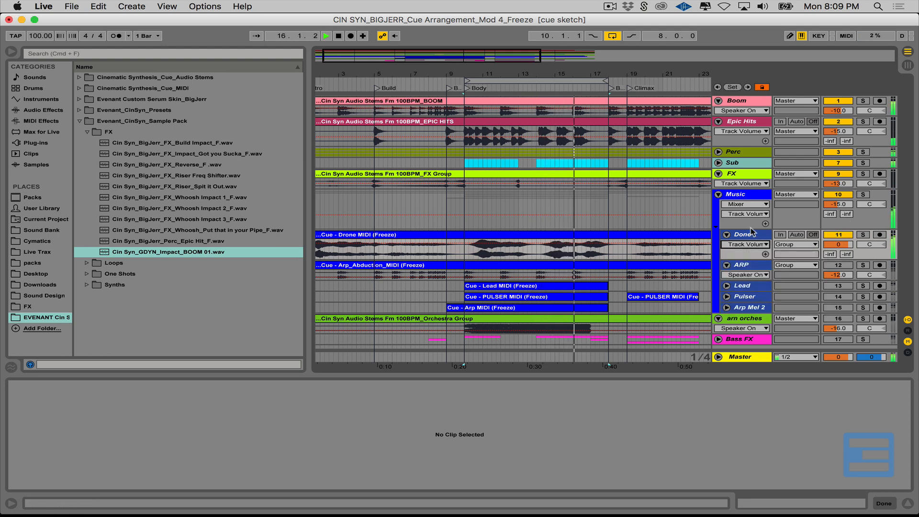
left_click(868, 255)
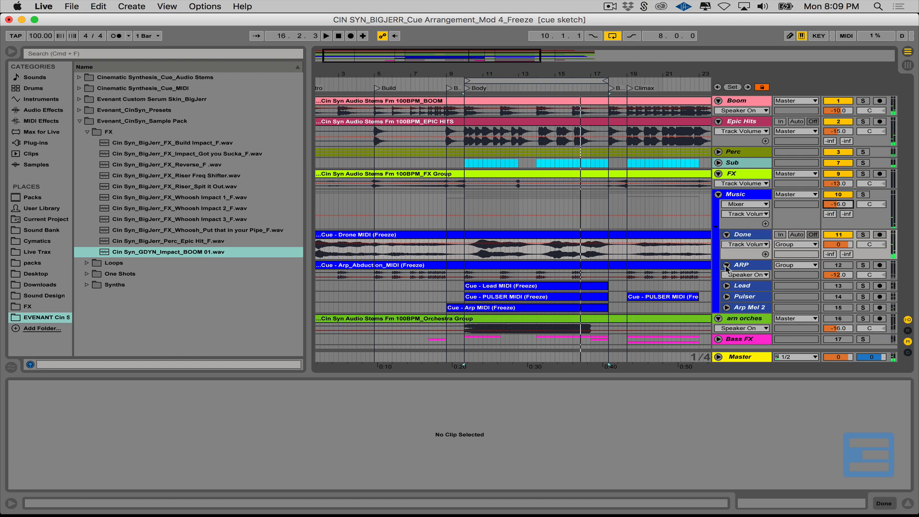
Activate the ARP track, reset its volume to 0 dB, and play the Body section to hear it in the mix
left_click(739, 266)
left_click(835, 273)
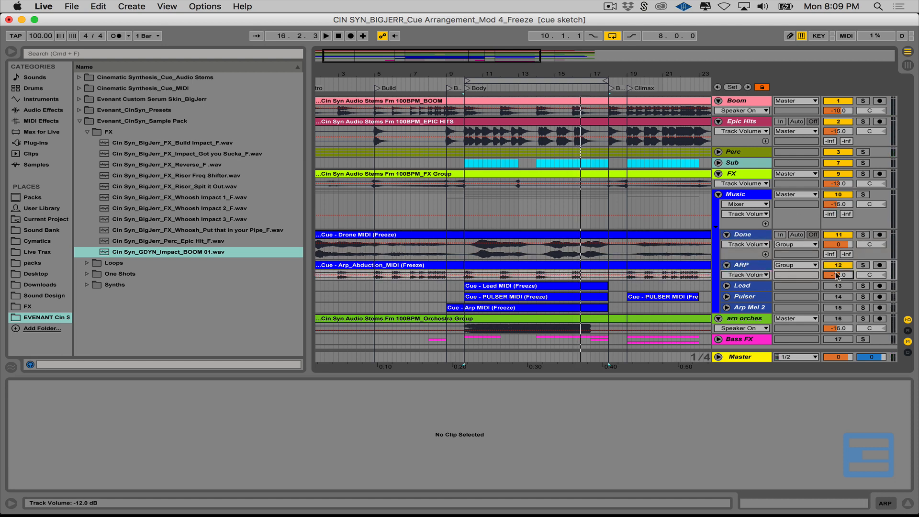
key("Delete")
key("space")
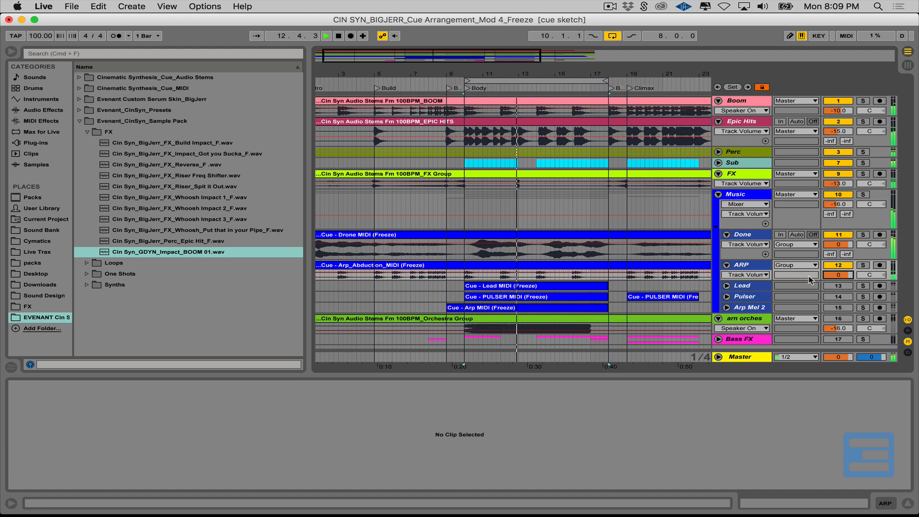
key("space")
Unfold the Lead and Pulser tracks, activate Pulser, and play briefly from the start of its Body clip
scroll(765, 287, "down", 2)
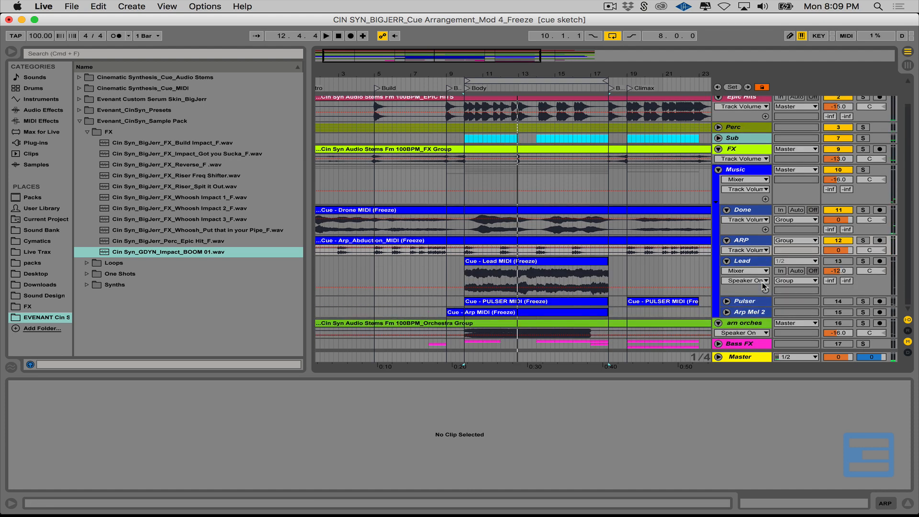
left_click(726, 302)
left_click(839, 301)
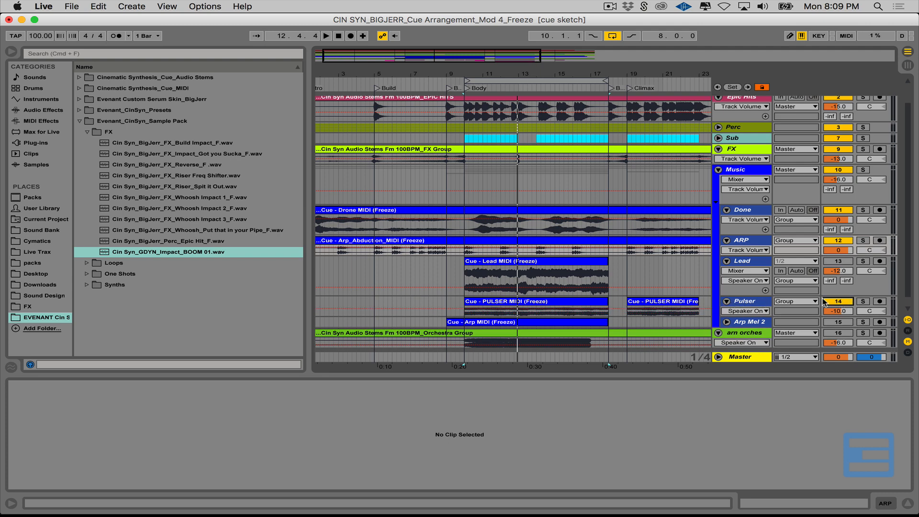
scroll(765, 286, "down", 1)
left_click(511, 290)
key("space")
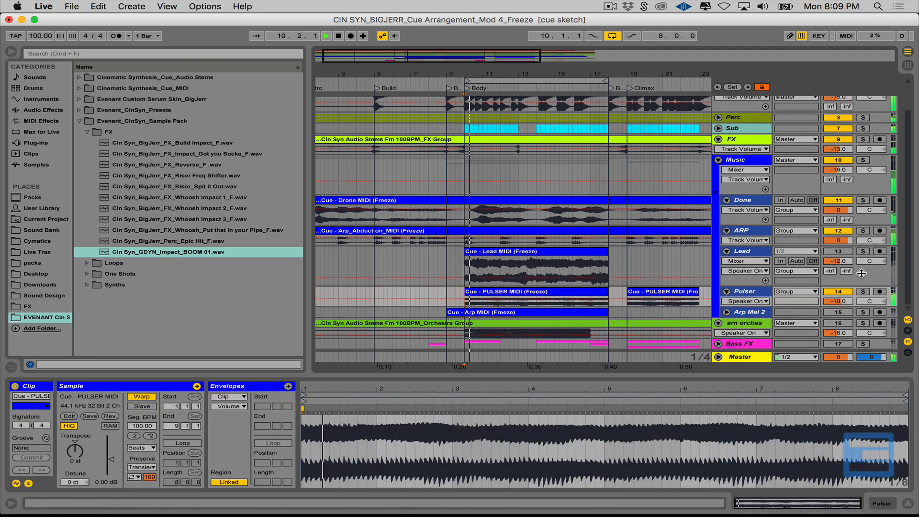
key("space")
Set the Pulser track volume to 0 dB and replay the Body section
left_click(846, 303)
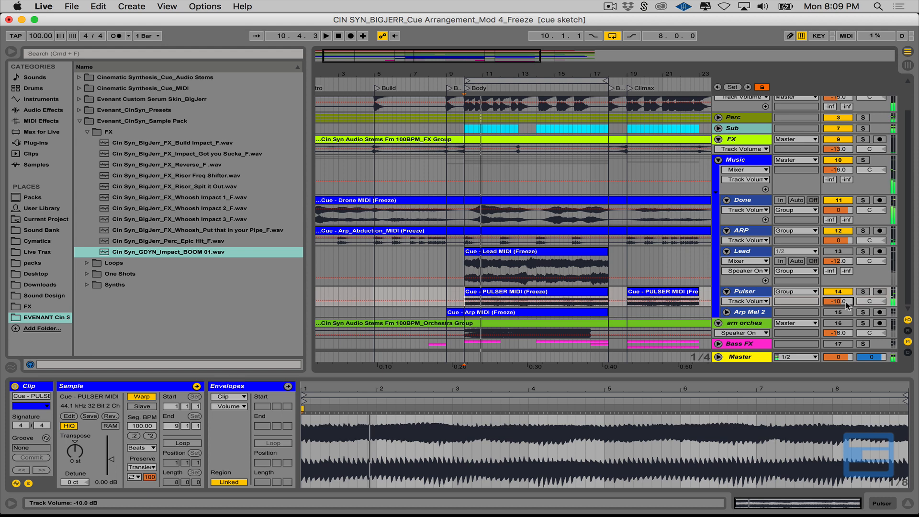
type("0")
key("Return")
key("space")
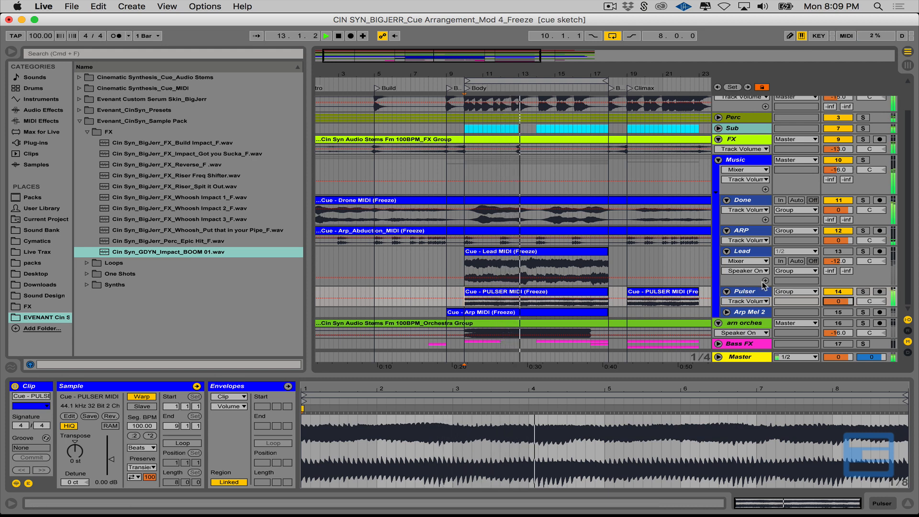
Activate the Lead track and reset its volume to 0 dB during playback
left_click(841, 252)
left_click(841, 262)
key("Delete")
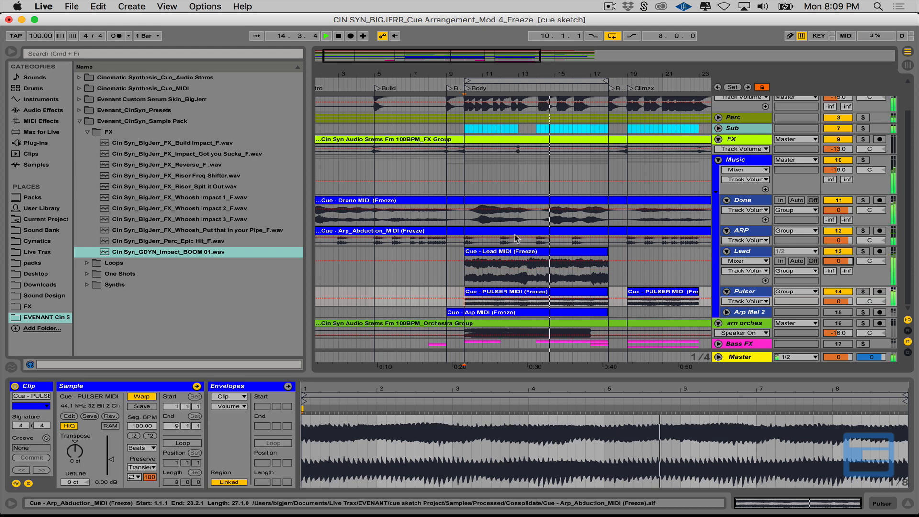
Restart playback from the Lead clip and lower the Lead track volume to -2 dB
left_click(513, 252)
key("space")
key("space")
left_click_drag(852, 260, 851, 259)
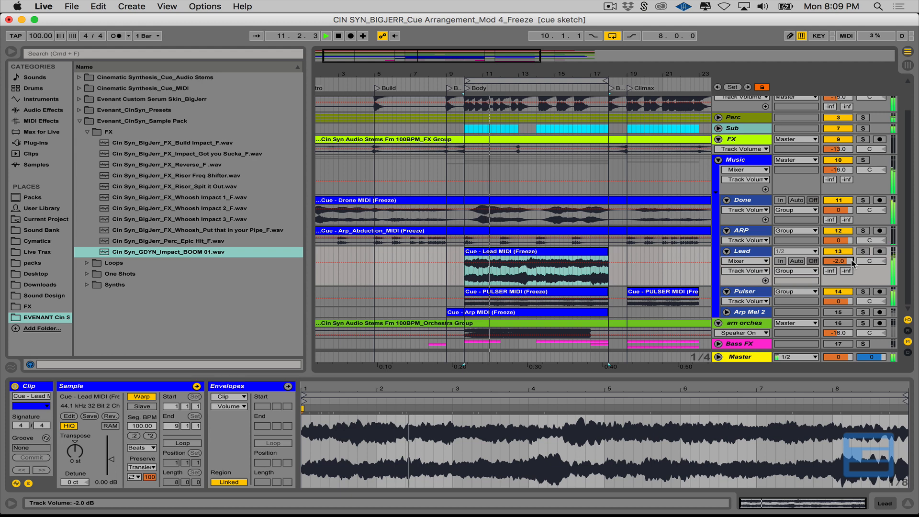
Unfold and activate the Arp Mel 2 track, reset its volume to 0 dB, and solo it briefly during playback
left_click(727, 312)
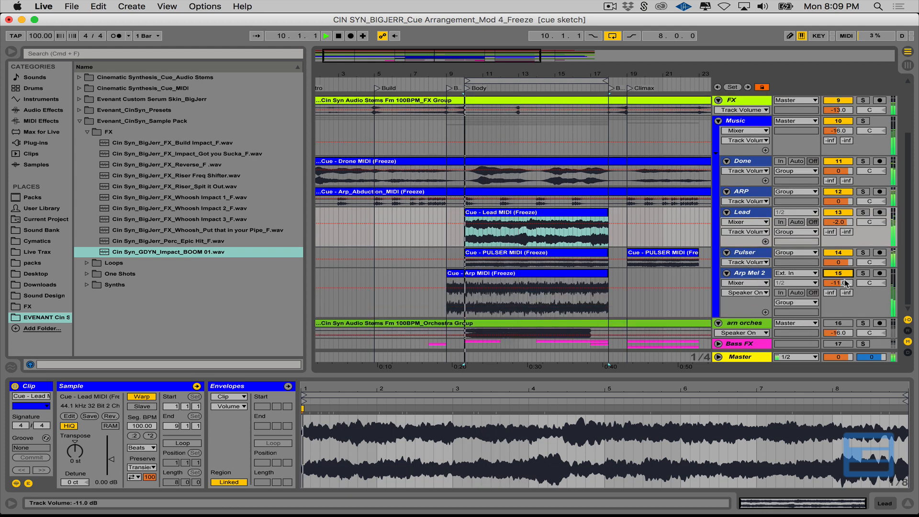
left_click(846, 283)
key("Delete")
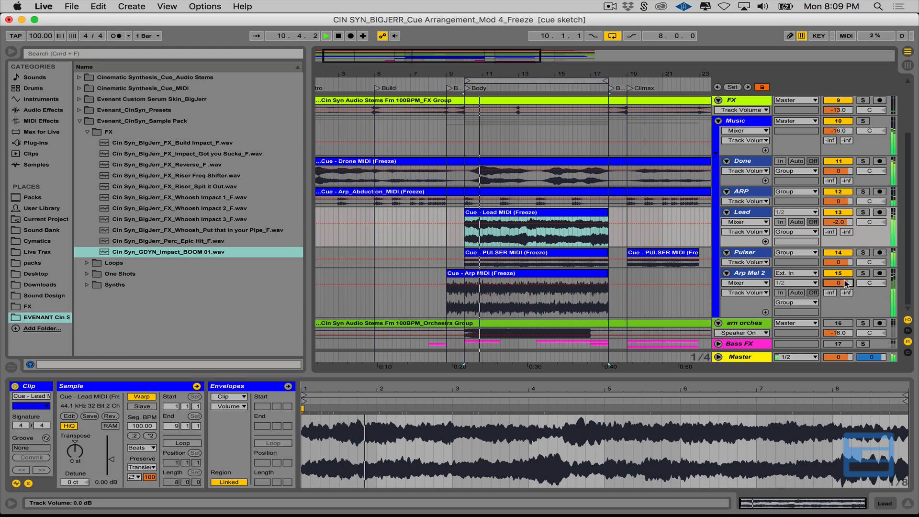
left_click(864, 274)
left_click(864, 274)
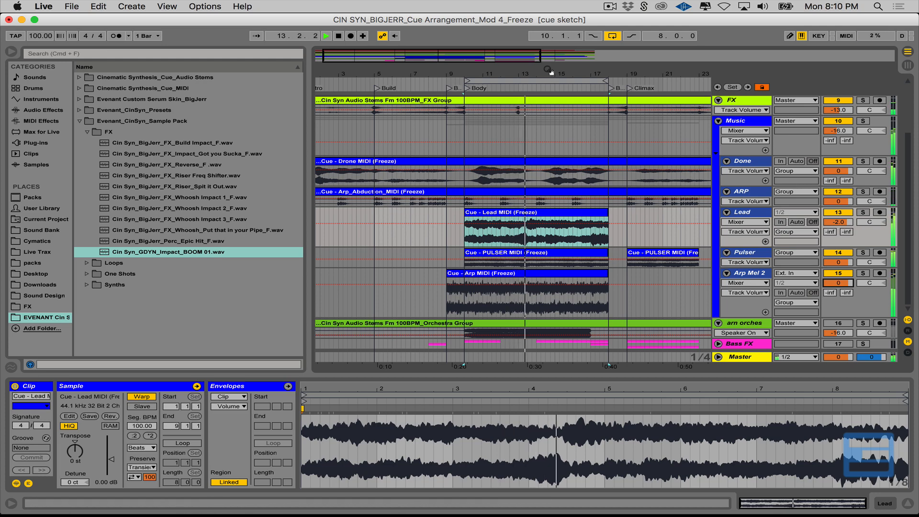
Fold the Arp Mel 2 track, activate the orchestra track, and replay the Body section
left_click_drag(550, 72, 498, 53)
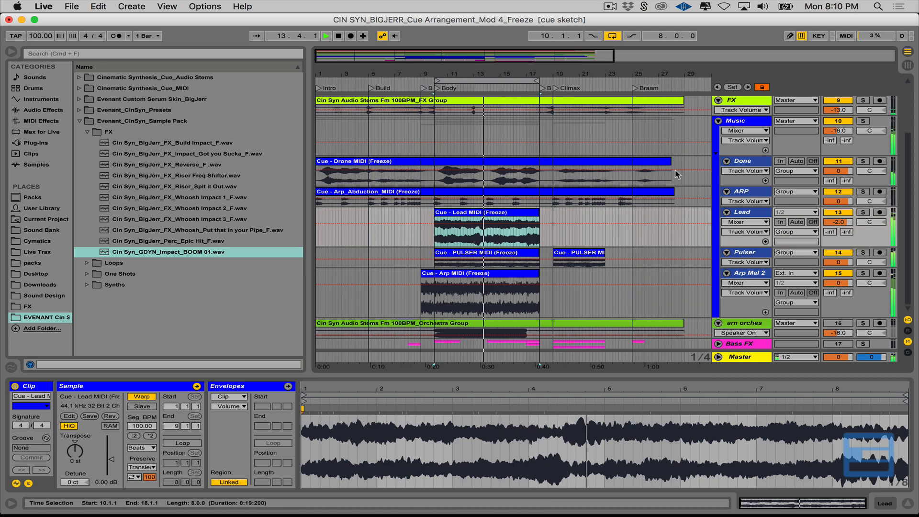
left_click(727, 273)
left_click(838, 284)
key("space")
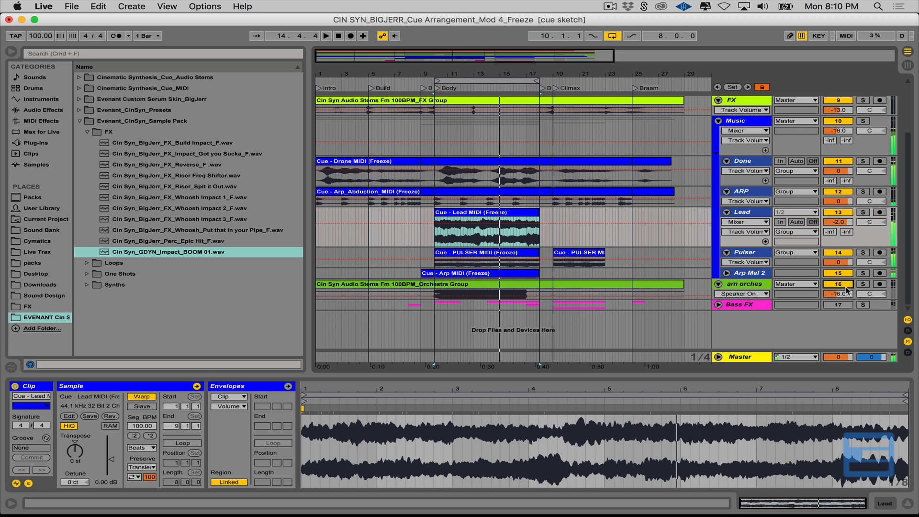
key("space")
Lower the orchestra track's volume to -18 dB while the Body section plays
left_click(840, 295)
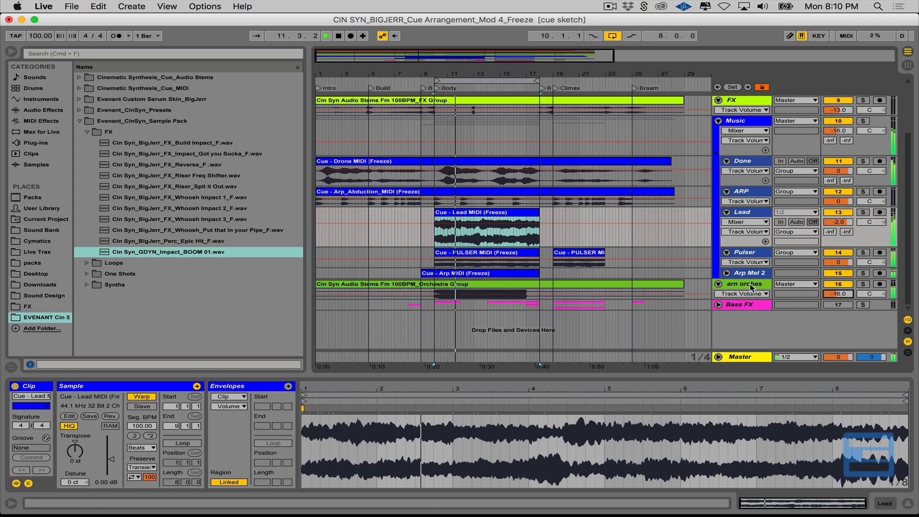
left_click(849, 283)
left_click(841, 294)
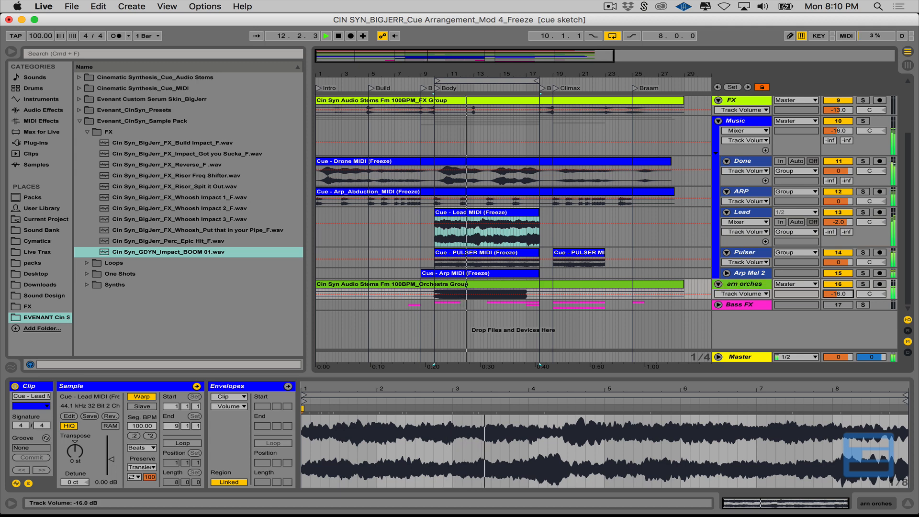
key("Down")
key("Down")
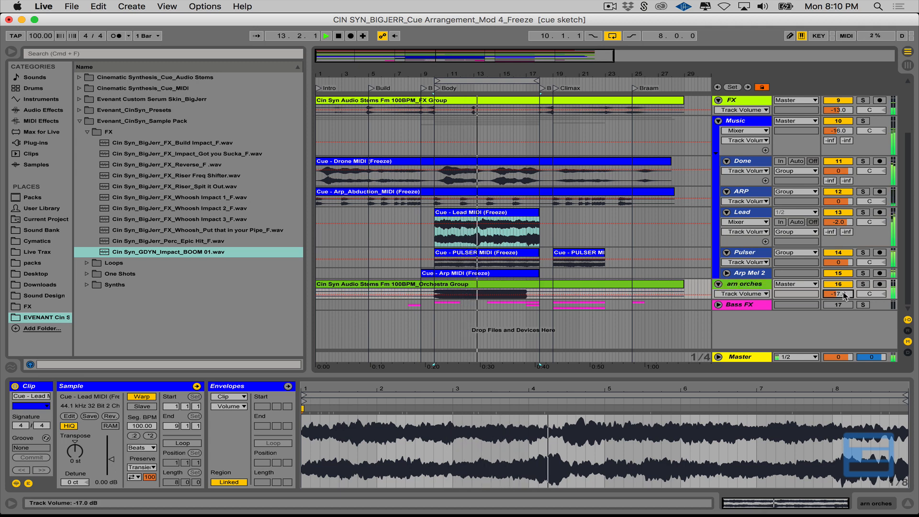
Unfold and activate the Bass FX group, stop playback, and set the group volume to -14 dB
left_click(719, 305)
scroll(728, 309, "down", 4)
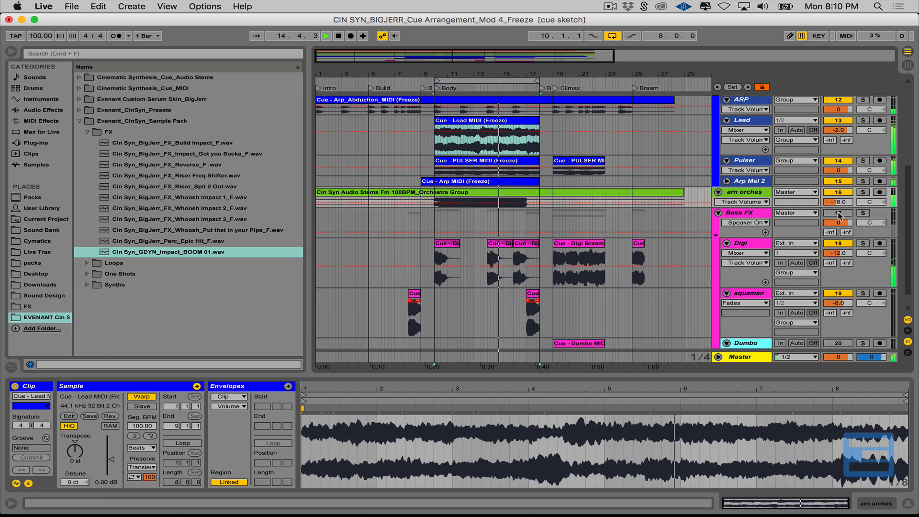
key("space")
left_click(839, 223)
type("-1")
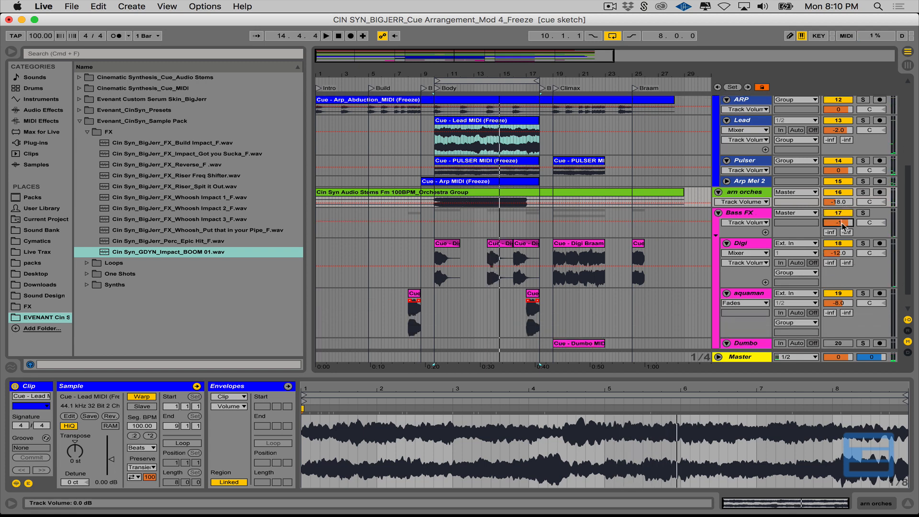
type("4")
key("Return")
Reset the Digi and aquaman track volumes to 0 dB
key("Delete")
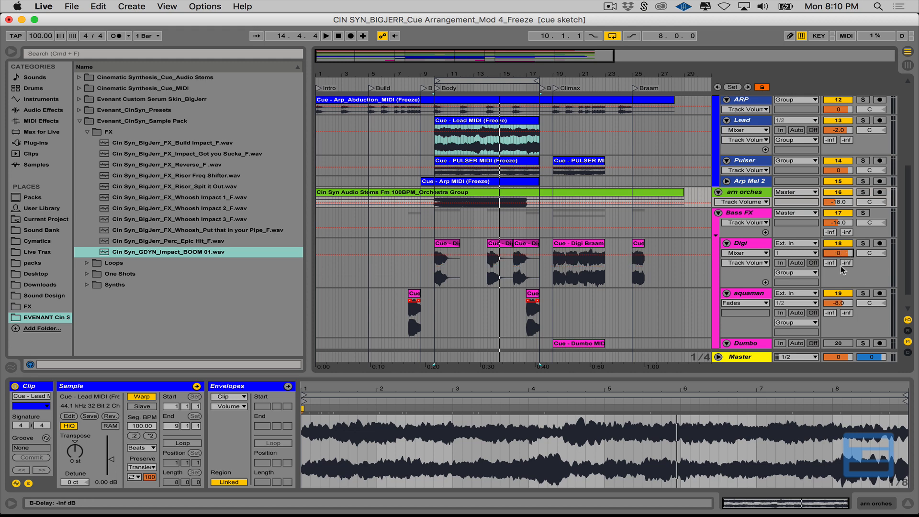
left_click(843, 304)
key("Delete")
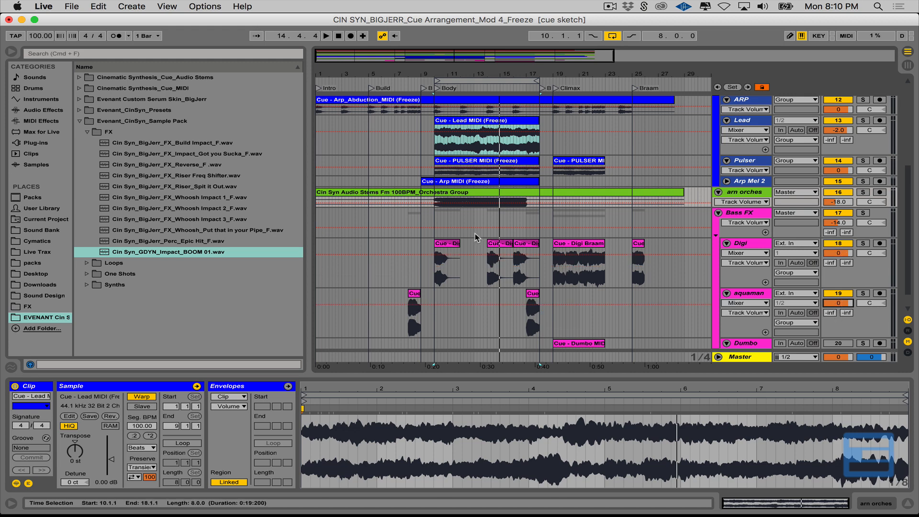
Play from the first Digi and aquaman clips and raise the Bass FX group volume to -12 dB
left_click(446, 248)
key("space")
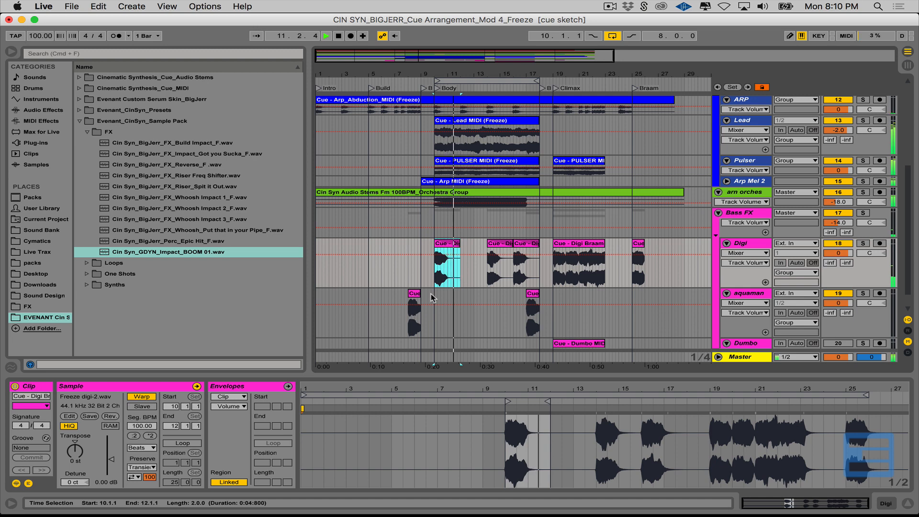
left_click(414, 296)
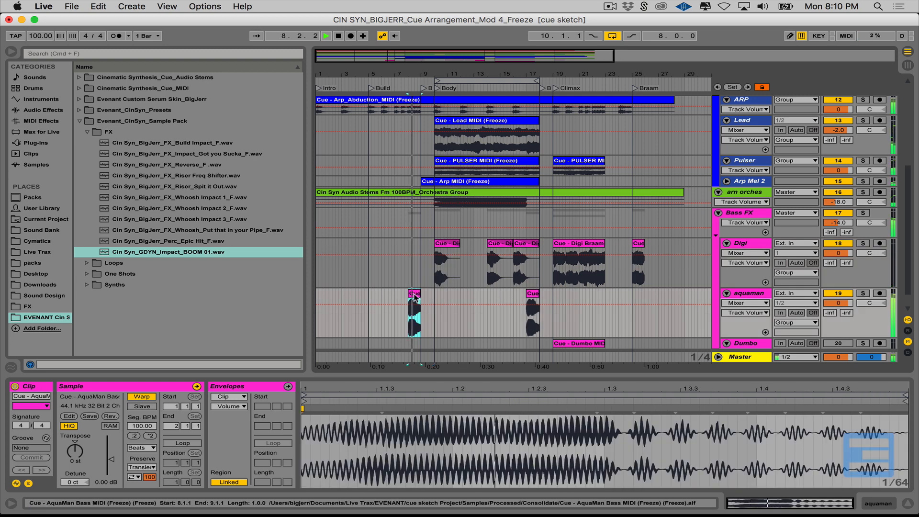
left_click_drag(840, 226, 840, 221)
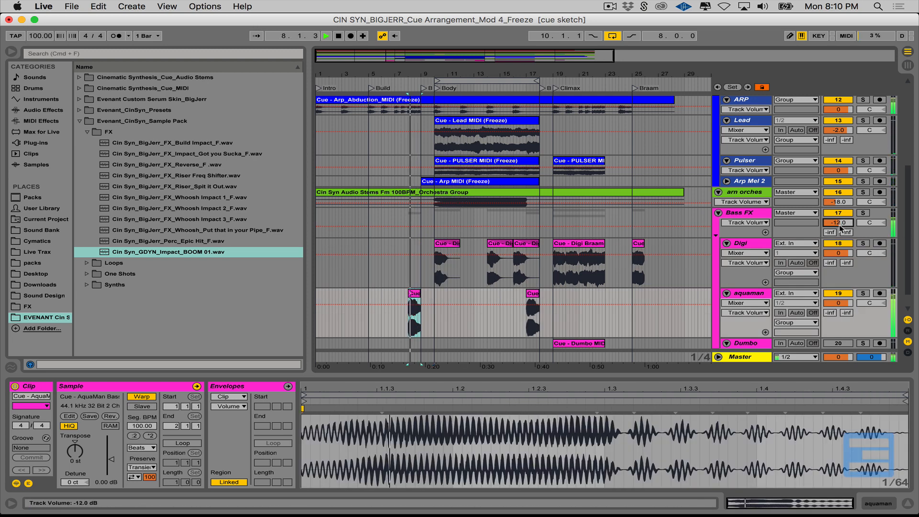
Unfold and activate the Dumbo track in the Bass FX group and reset its volume to 0 dB
left_click(742, 212)
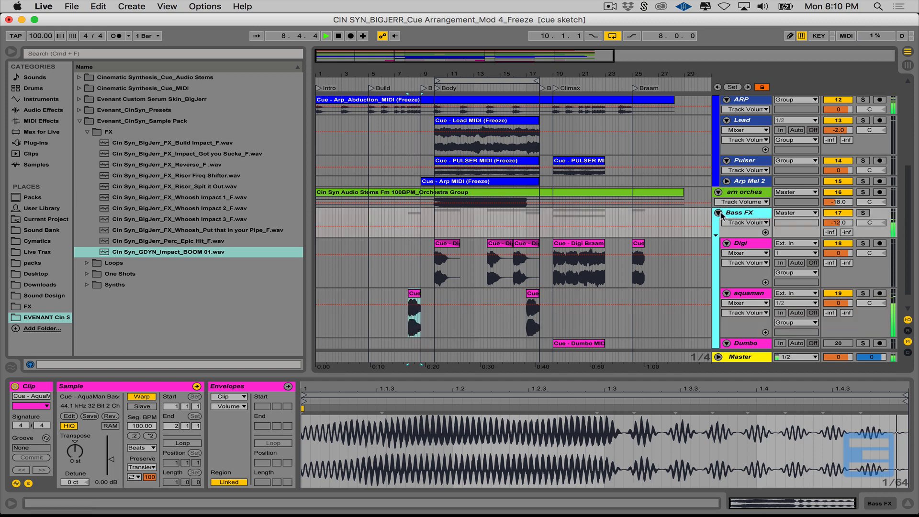
left_click(718, 213)
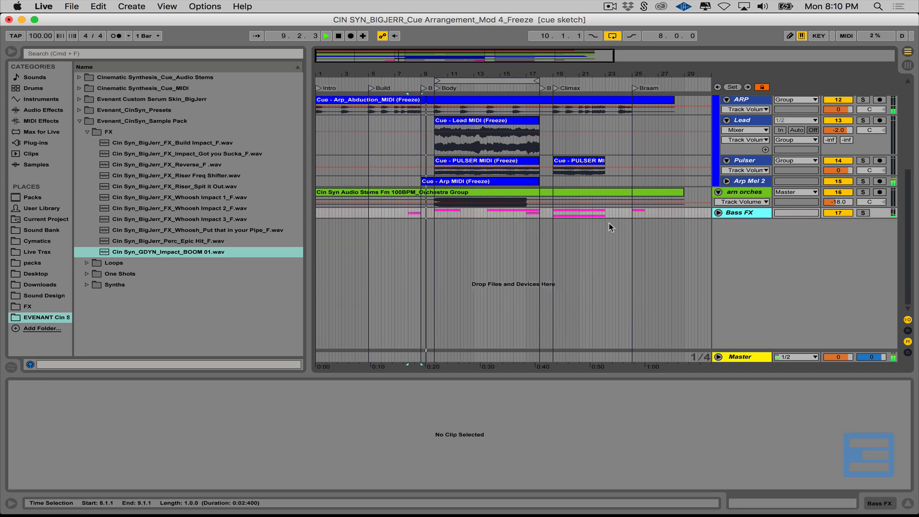
left_click(718, 213)
left_click(583, 326)
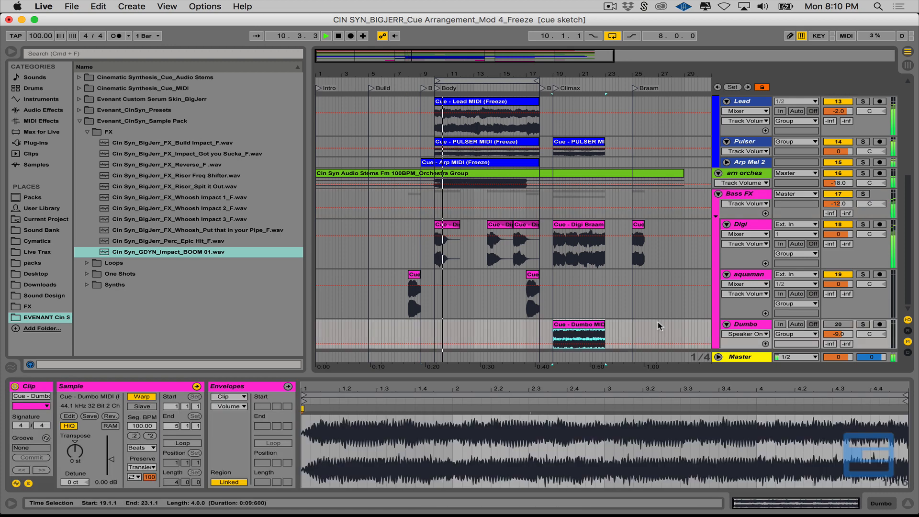
left_click(847, 333)
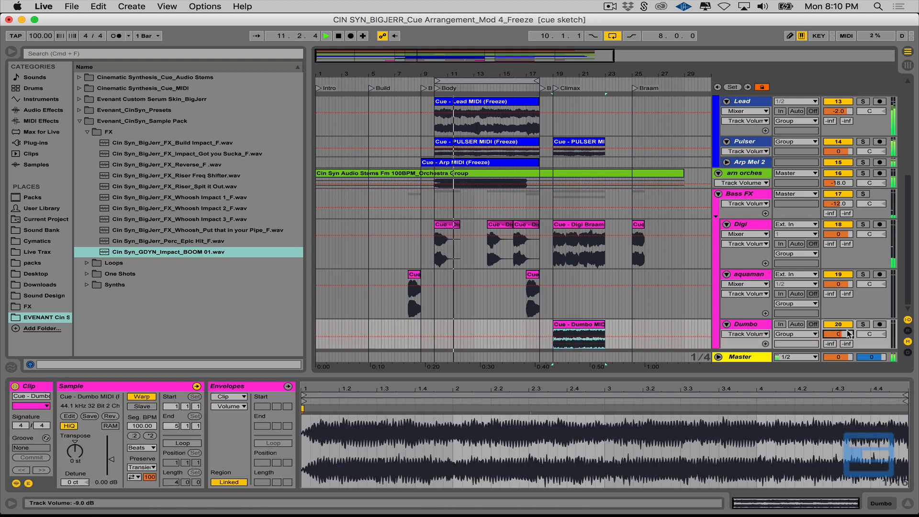
key("Delete")
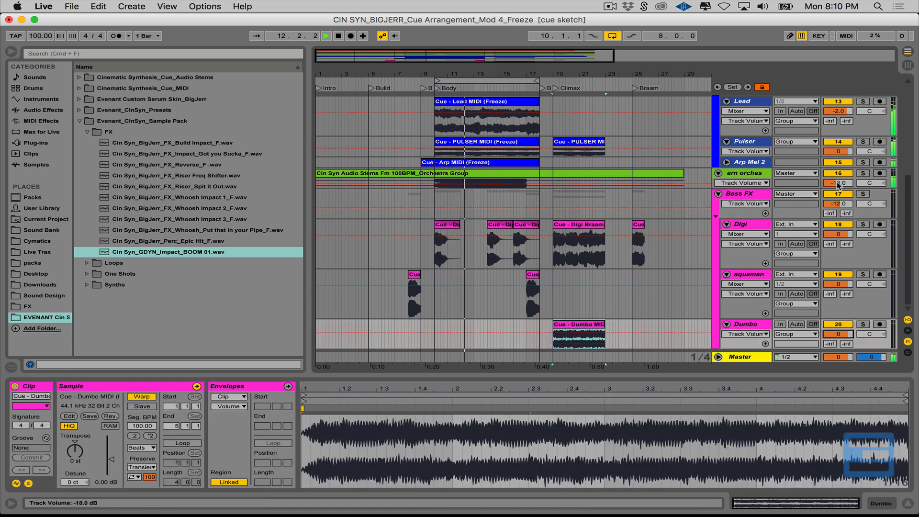
Lower the orchestra track volume to -20 dB and fold the track
left_click_drag(838, 183, 837, 184)
left_click(733, 175)
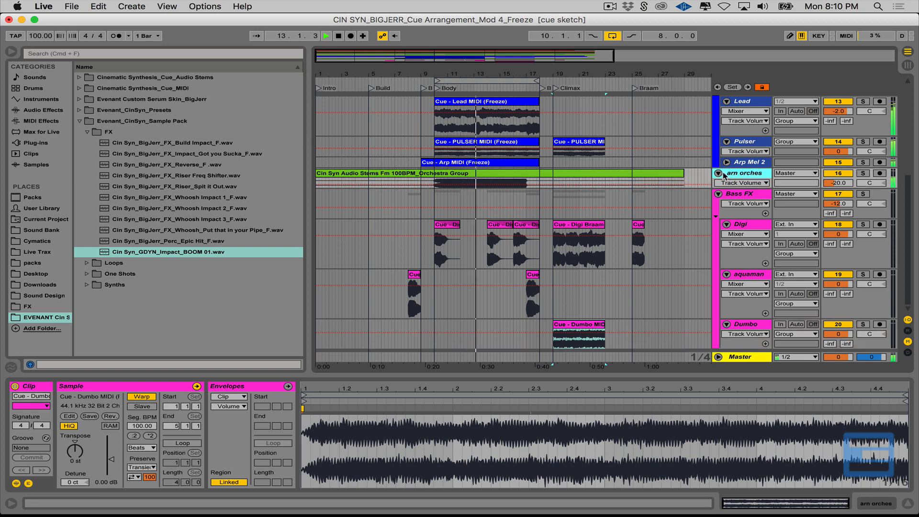
left_click(718, 173)
Listen to the balanced Body section, stop playback, and fold the Bass FX and Music groups
scroll(651, 194, "up", 4)
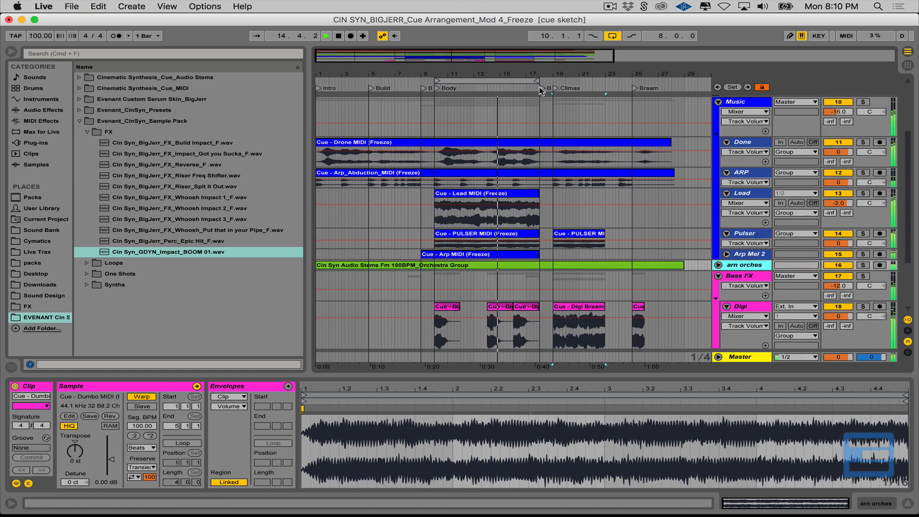
left_click_drag(532, 74, 482, 73)
scroll(486, 229, "down", 1)
scroll(486, 229, "down", 3)
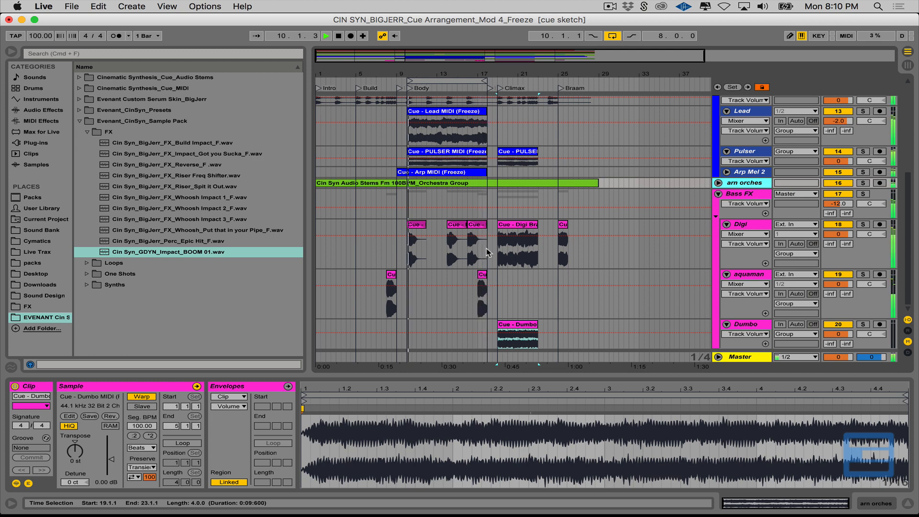
key("space")
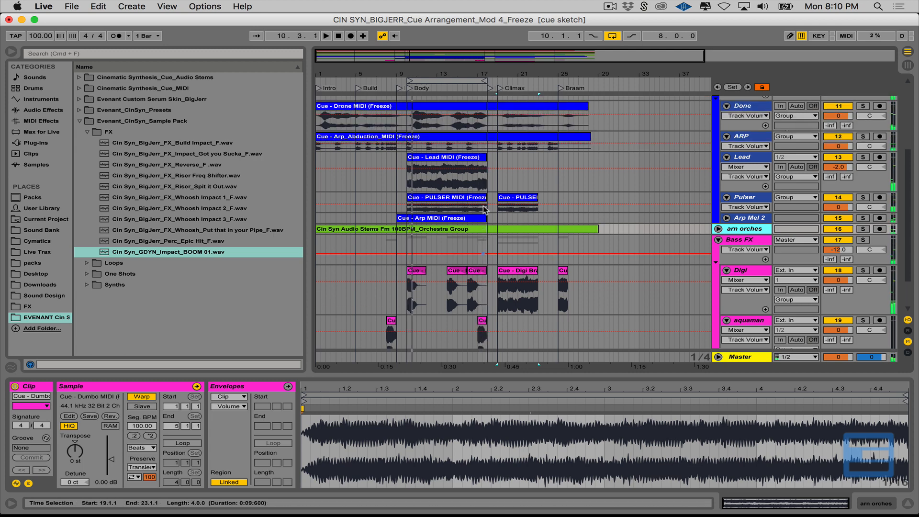
scroll(485, 210, "up", 3)
left_click(718, 239)
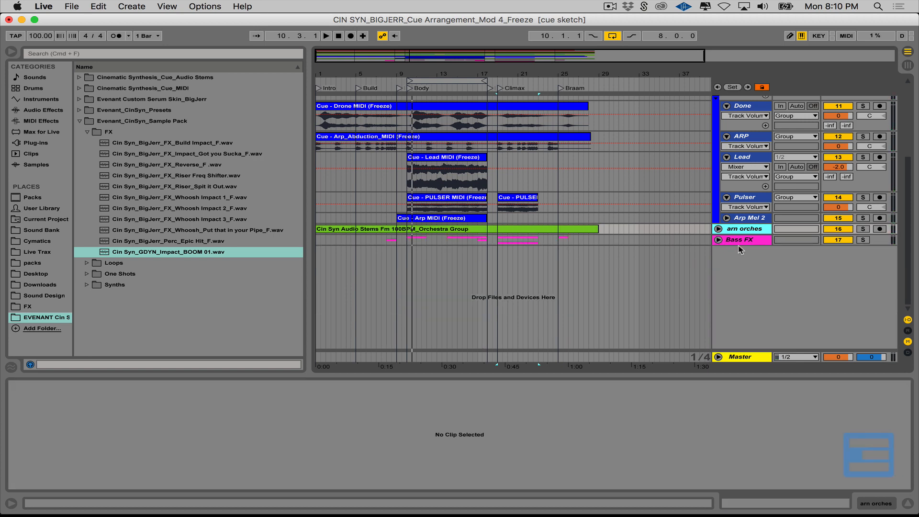
scroll(733, 226, "up", 5)
left_click(718, 194)
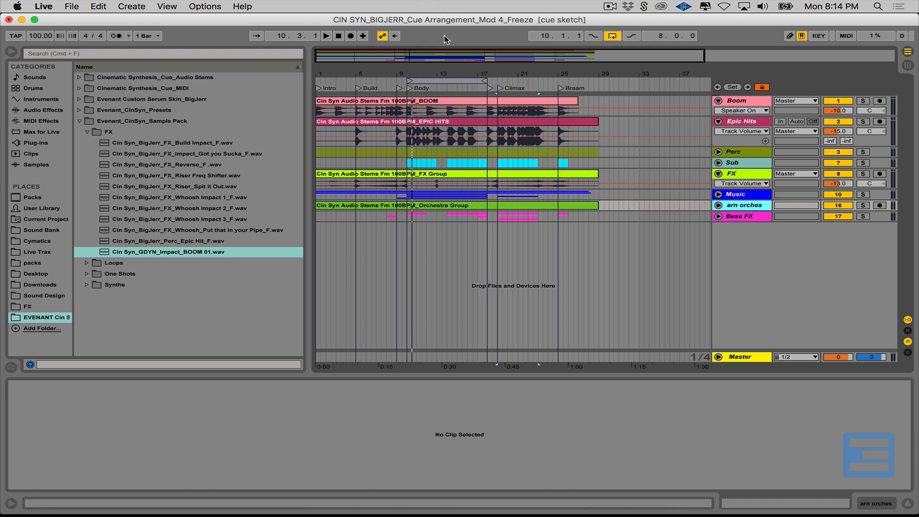
Narrow the browser to widen the arrangement and collapse the Evenant_CinSyn_Sample Pack folder
left_click_drag(422, 75, 422, 98)
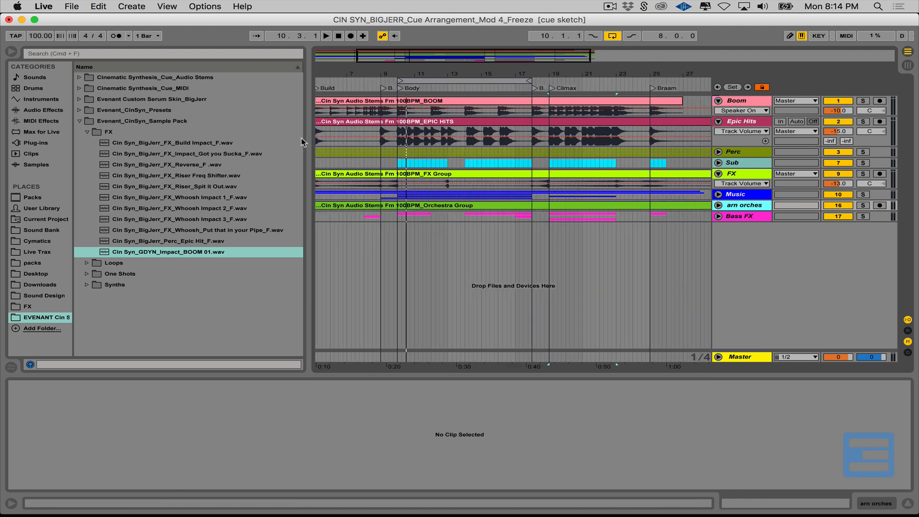
left_click_drag(307, 138, 193, 138)
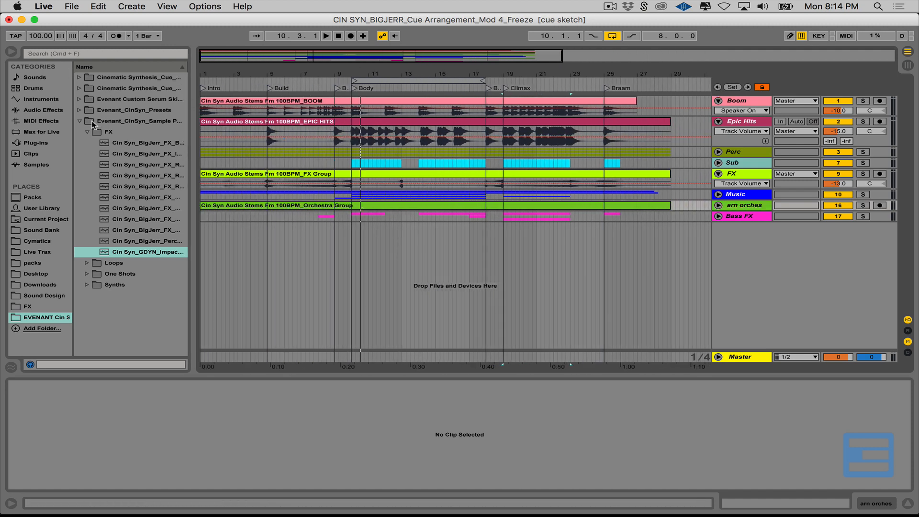
left_click(80, 121)
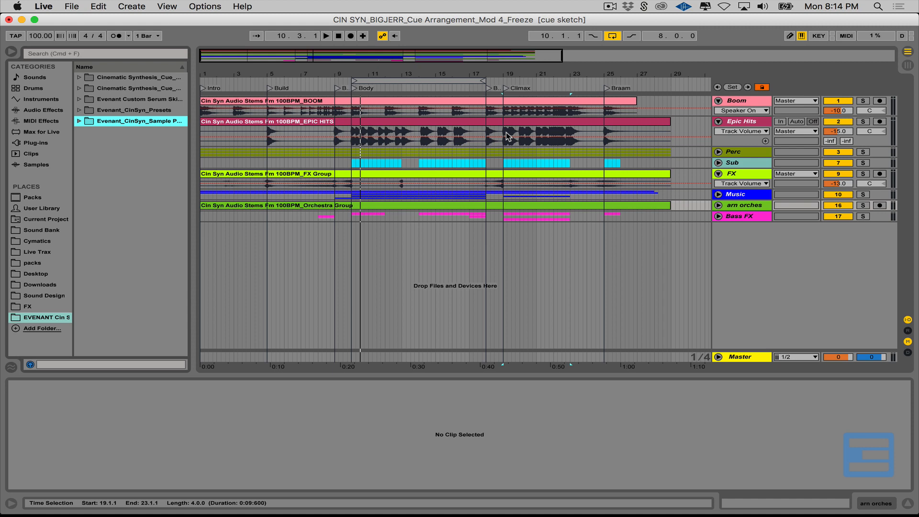
Unfold the Music group to review its tracks and fold it again
left_click(718, 195)
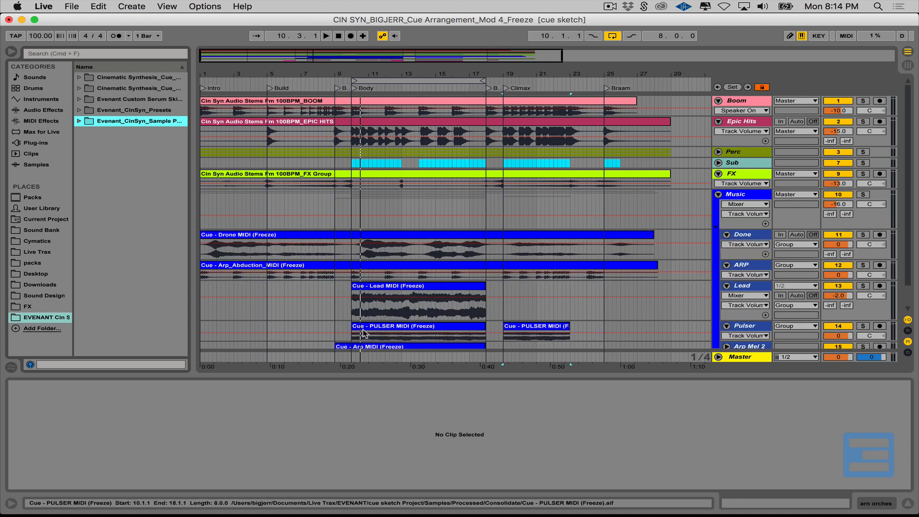
scroll(447, 314, "down", 1)
scroll(447, 313, "up", 1)
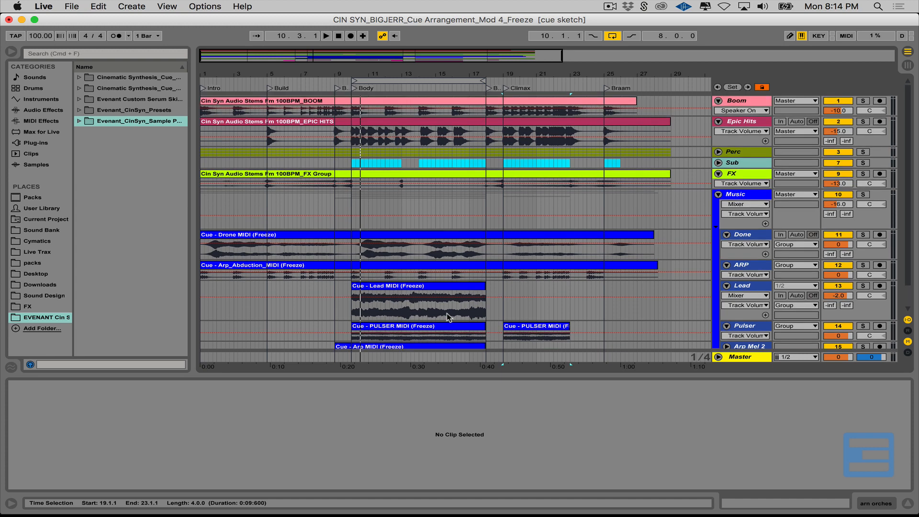
left_click(719, 195)
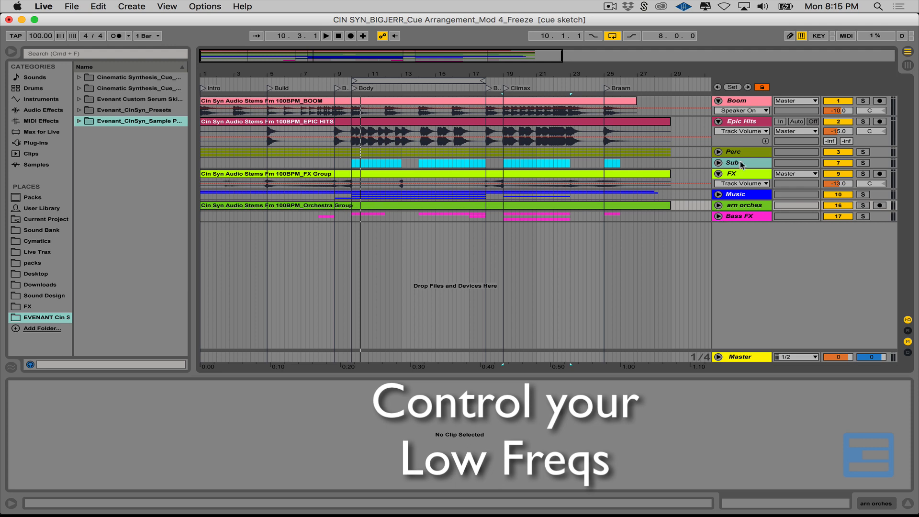
Add an EQ Eight audio effect to the Boom track
left_click(738, 103)
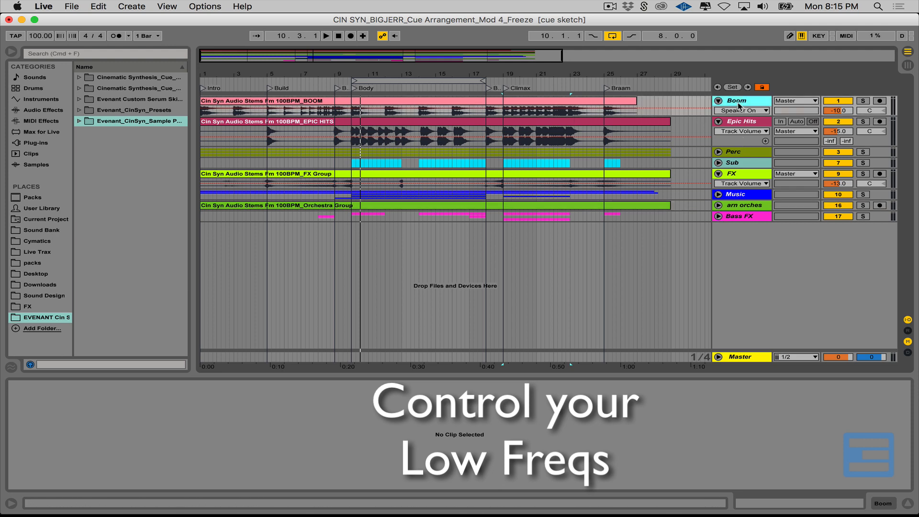
left_click(43, 110)
left_click_drag(110, 77, 230, 389)
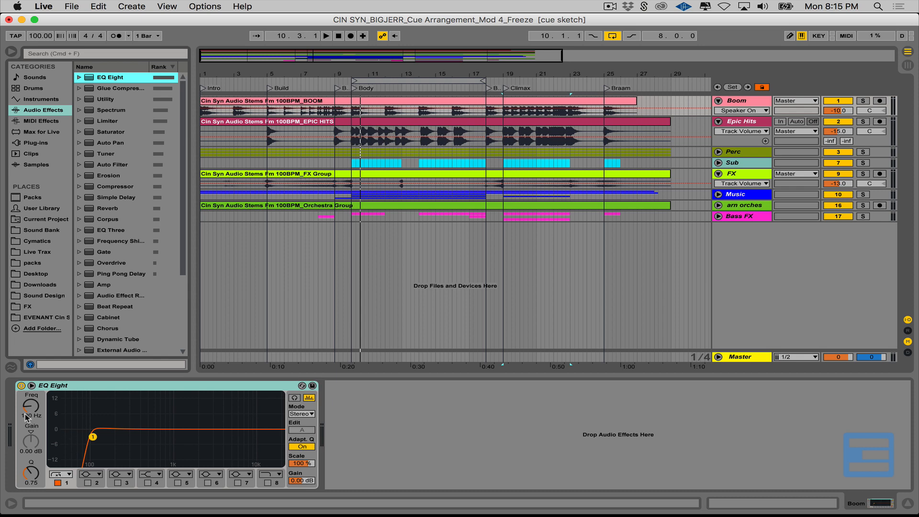
Solo the Boom track and replace its EQ Eight low cut with a band 8 high cut at 548 Hz, Q 1.06
left_click(865, 101)
key("space")
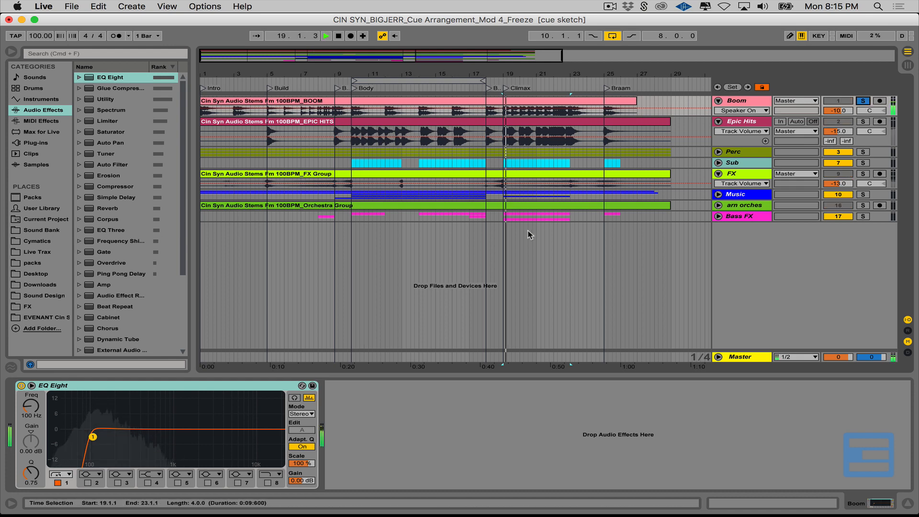
left_click(58, 482)
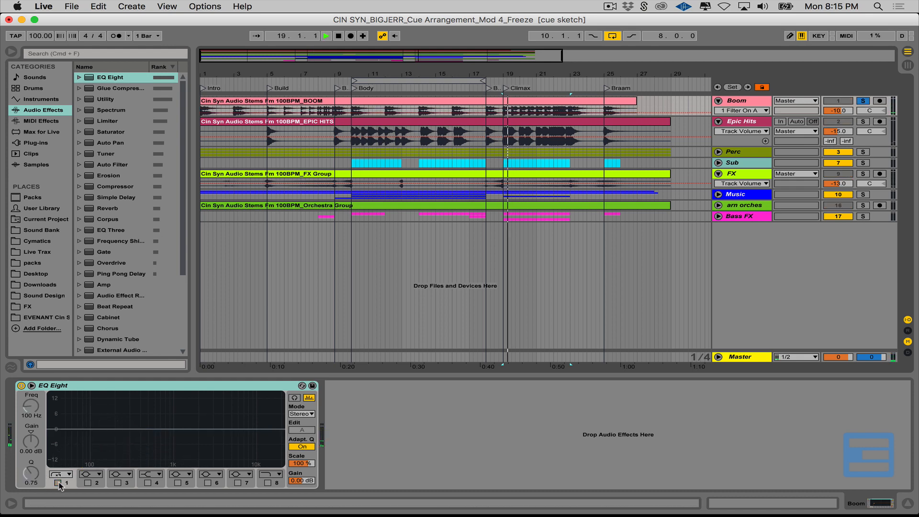
left_click(267, 483)
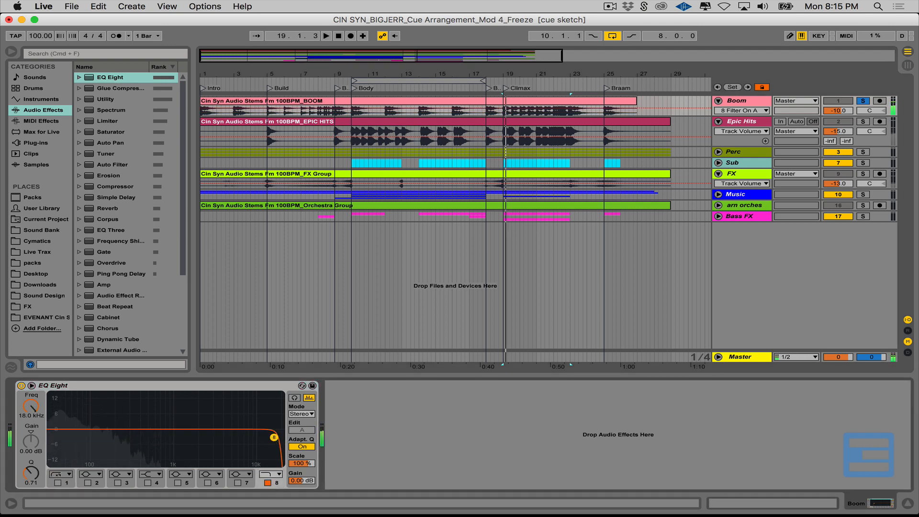
left_click_drag(274, 438, 152, 433)
key("space")
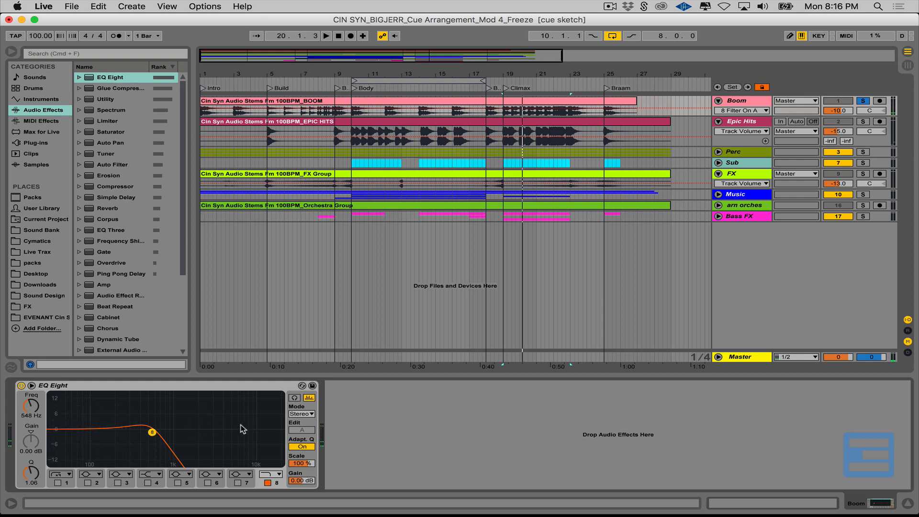
Solo the Epic Hits track, add an EQ Eight to it and play the Climax section
left_click(863, 122)
left_click(727, 122)
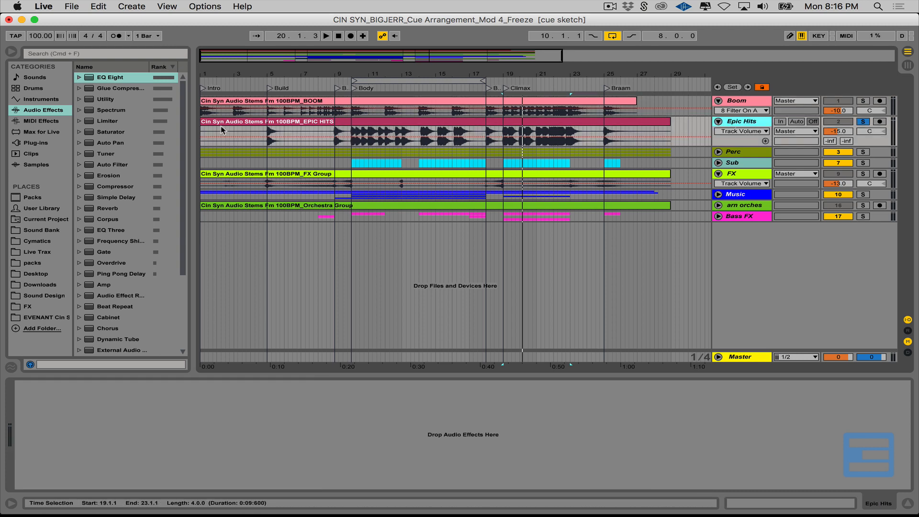
double_click(111, 79)
key("space")
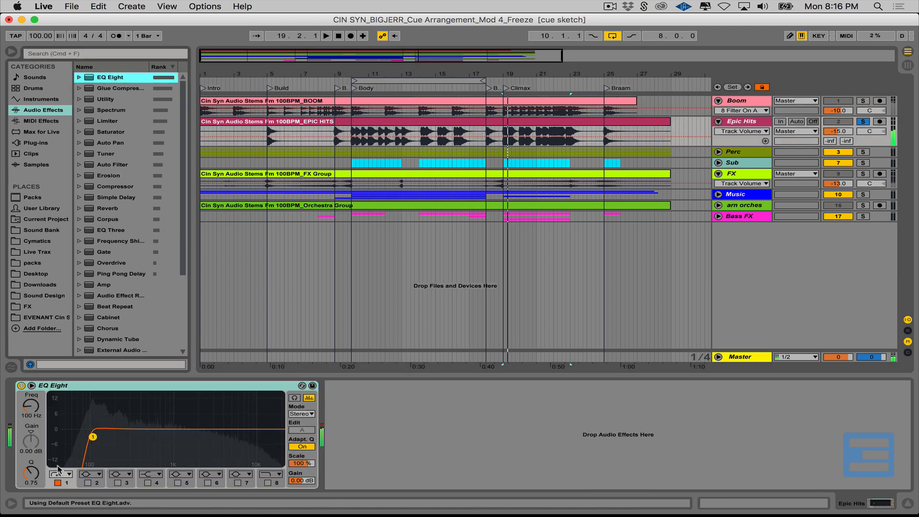
Compare the Epic Hits sound in the Climax with the EQ's band 1 low cut off and on
left_click(57, 483)
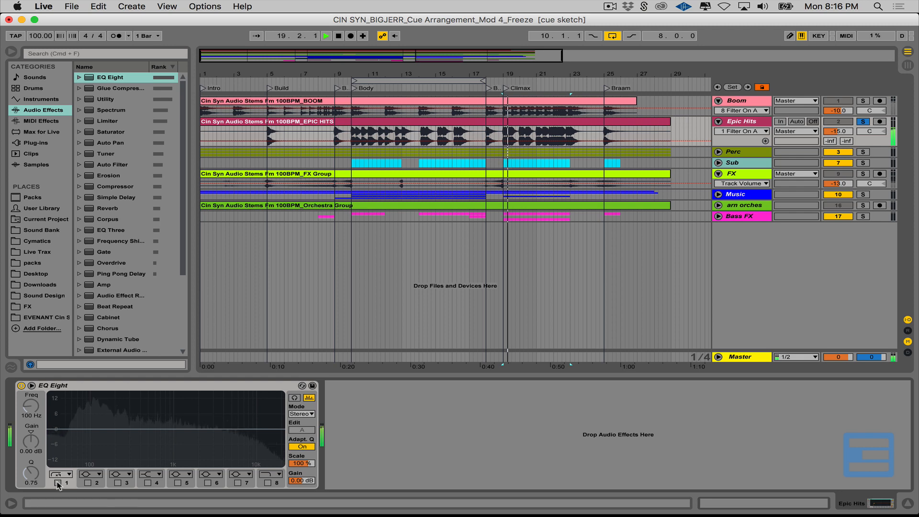
key("space")
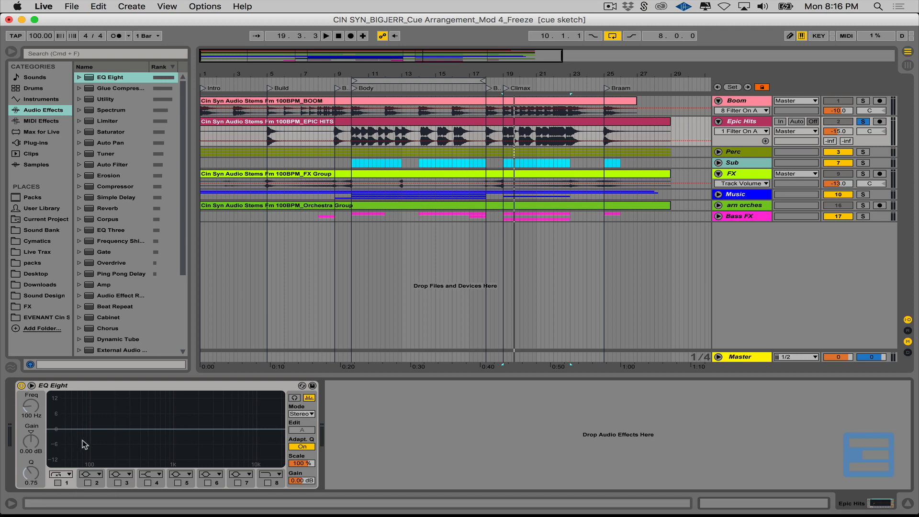
key("space")
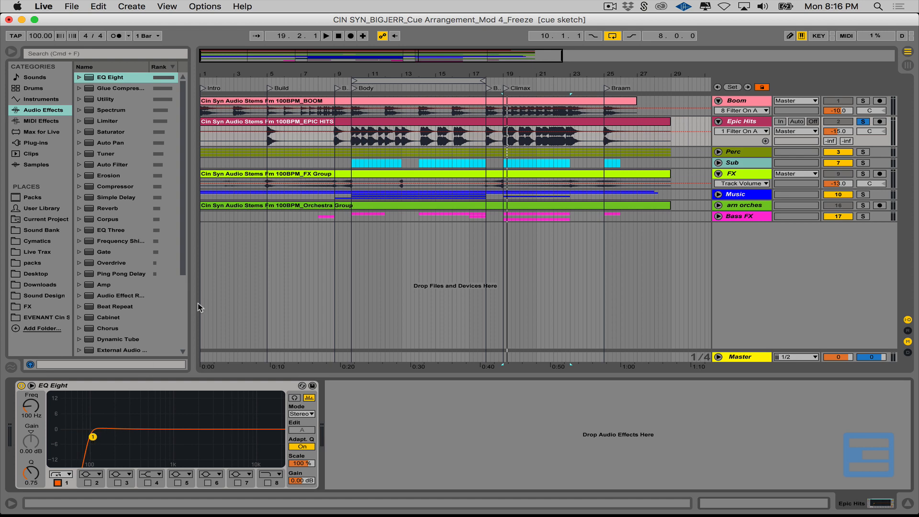
key("space")
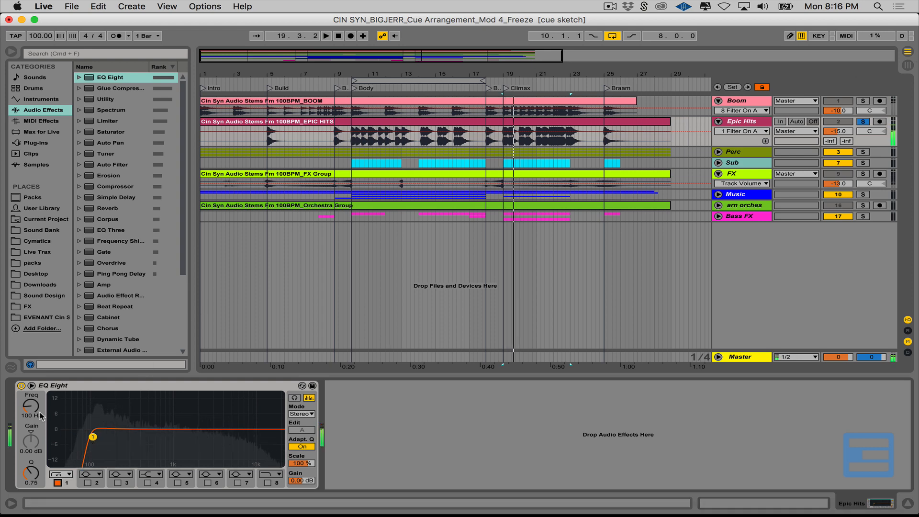
Try the gentler low cut on Epic Hits' EQ band 1, raise its Q to 1.02, and restore the steep low cut at about 83.5 Hz
left_click(56, 476)
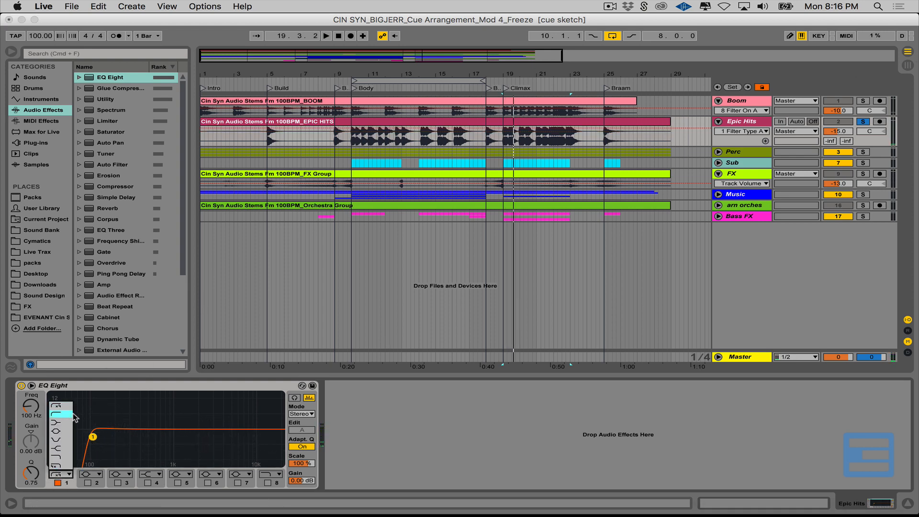
left_click(74, 416)
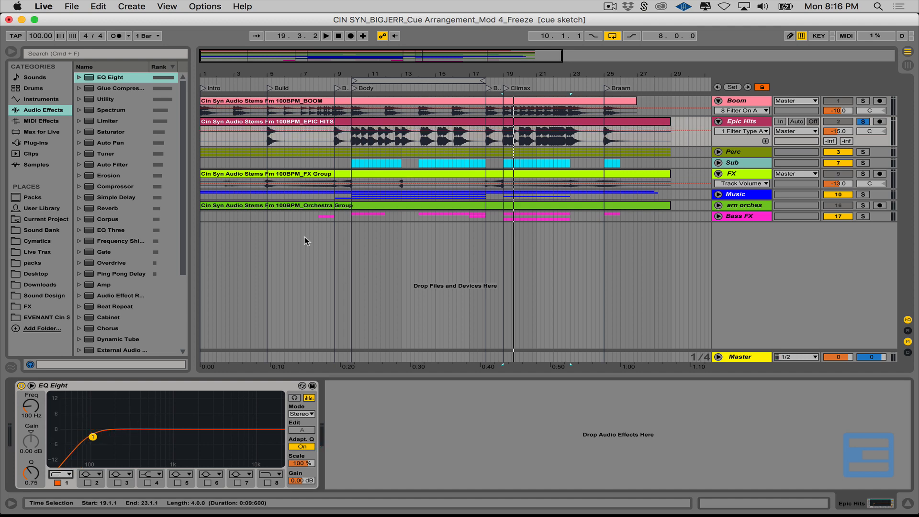
key("space")
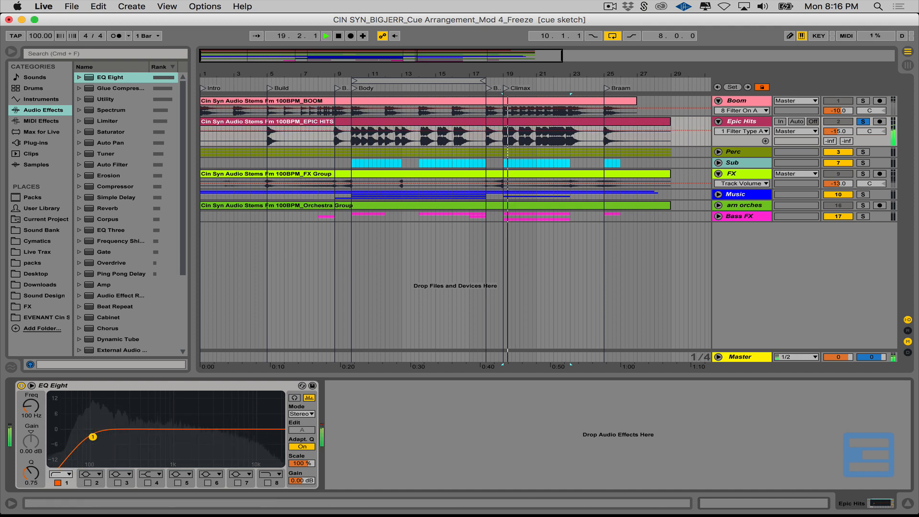
mouse_move(92, 437)
left_mouse_down()
mouse_move(83, 433)
mouse_move(91, 433)
left_mouse_up()
left_click(60, 474)
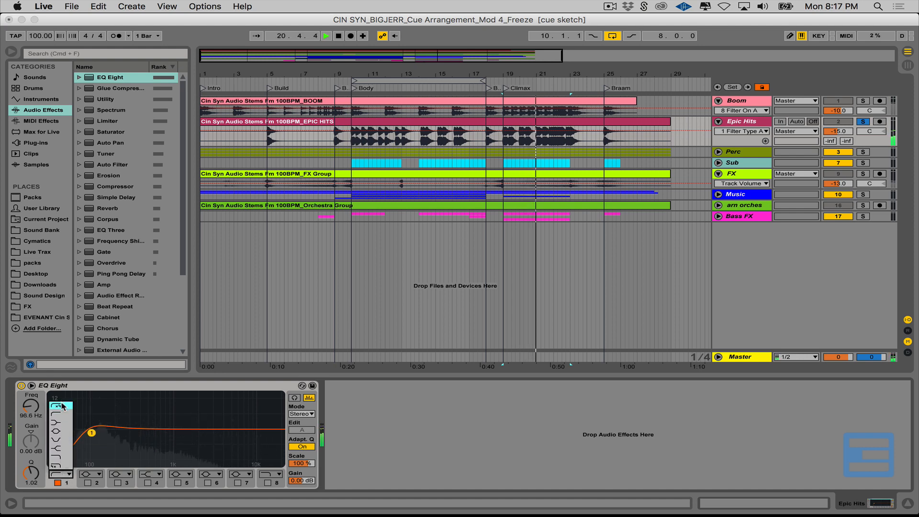
left_click(63, 406)
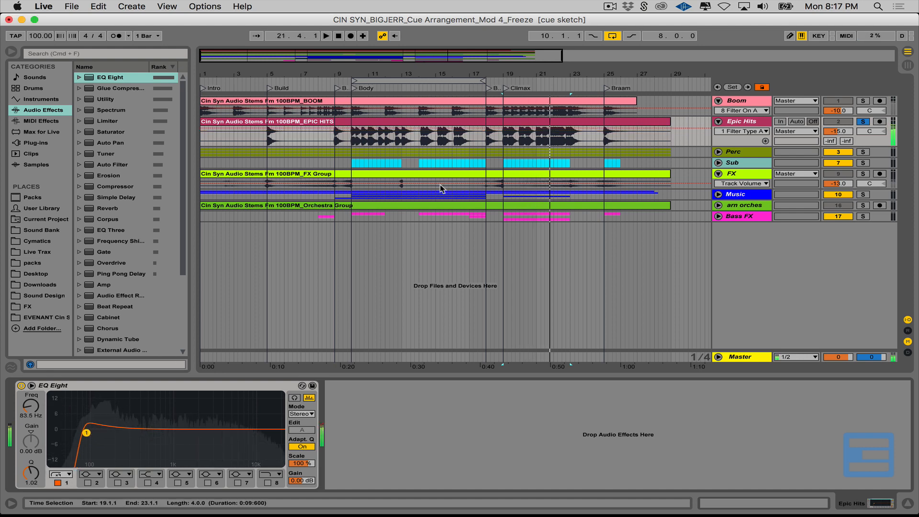
Solo Boom together with Epic Hits and fine-tune the Epic Hits low cut to 88.2 Hz during playback
left_click(864, 102, "super")
key("space")
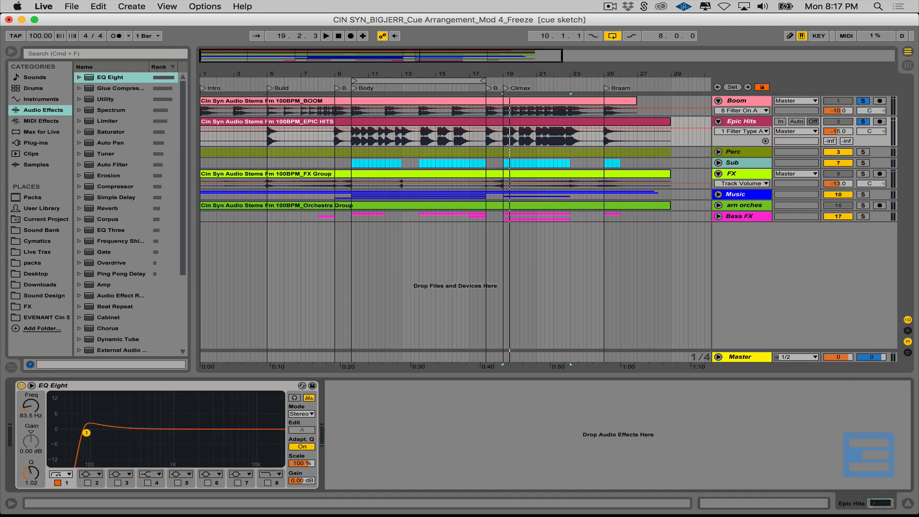
key("space")
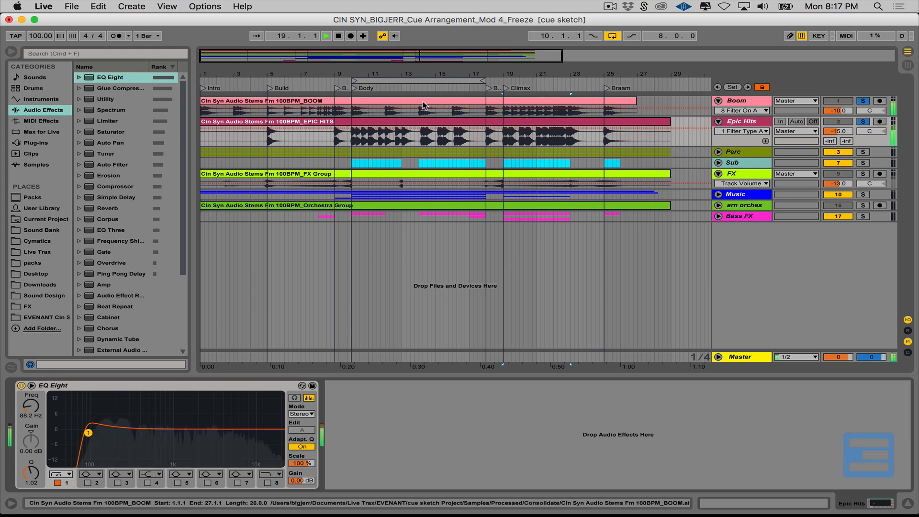
Lower the Epic Hits track volume to -16 dB and listen to it against Boom
left_click(846, 131)
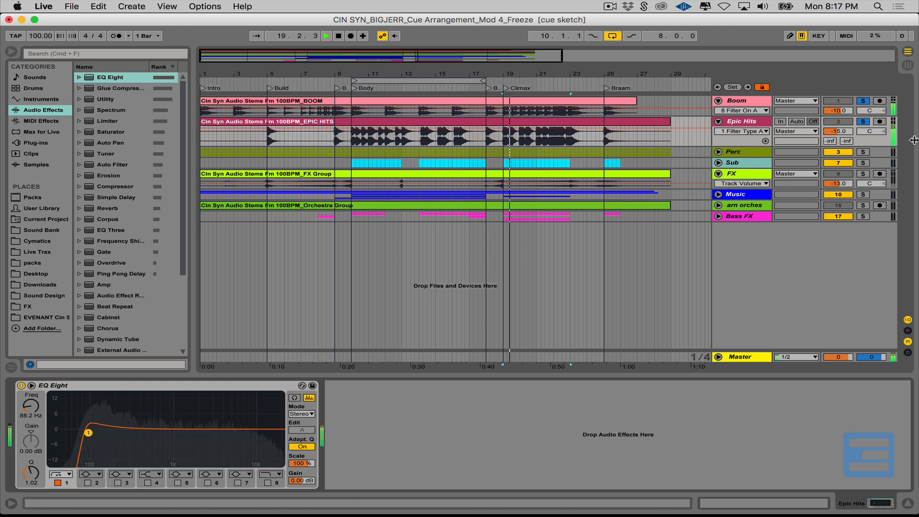
key("space")
key("Down")
key("space")
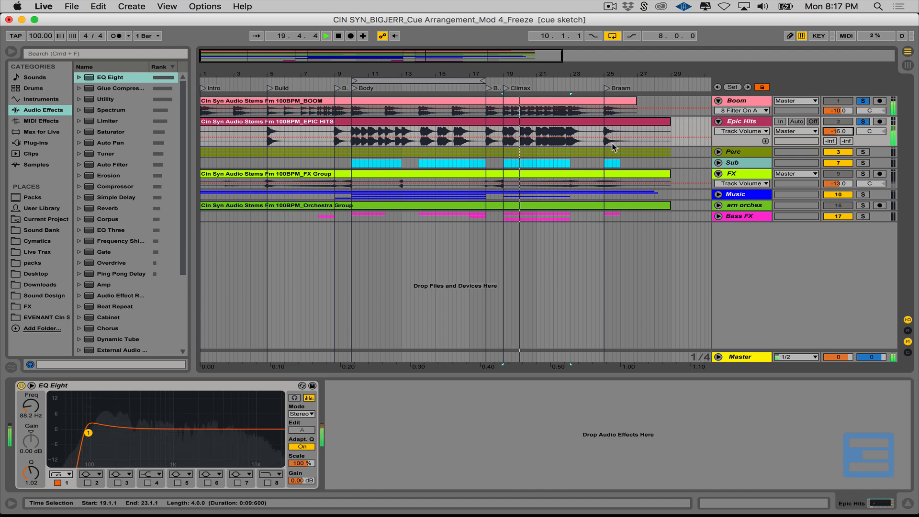
key("space")
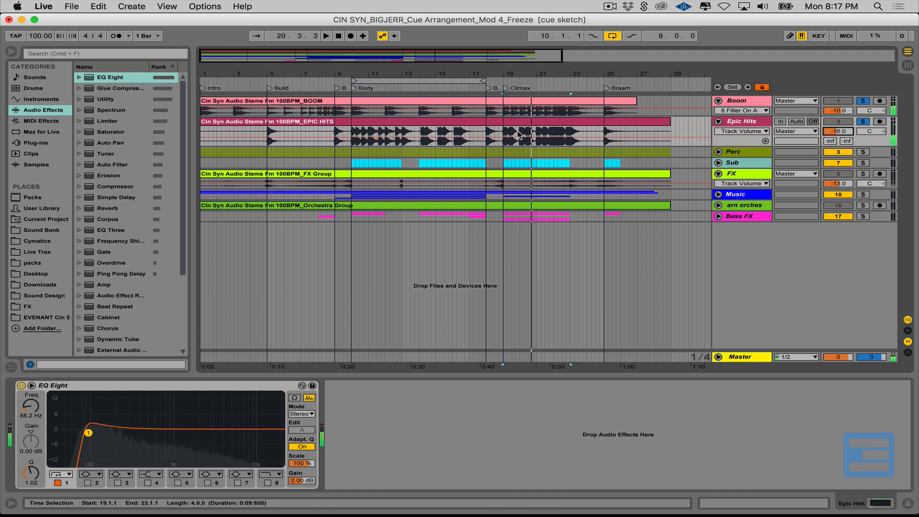
Clear the solos, unfold the Perc group, solo its tops track and add an EQ Eight to it during playback
left_click(863, 122)
left_click(719, 152)
left_click(757, 153)
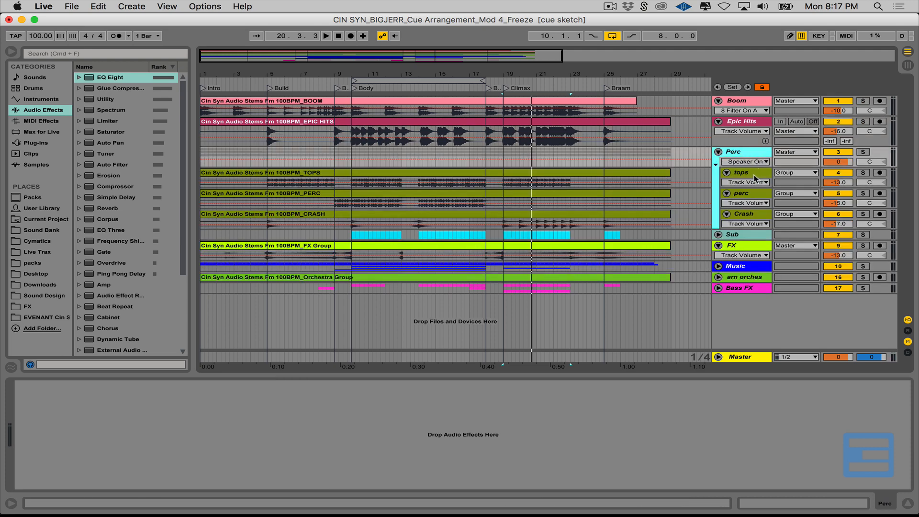
left_click(755, 175)
left_click(864, 173)
key("space")
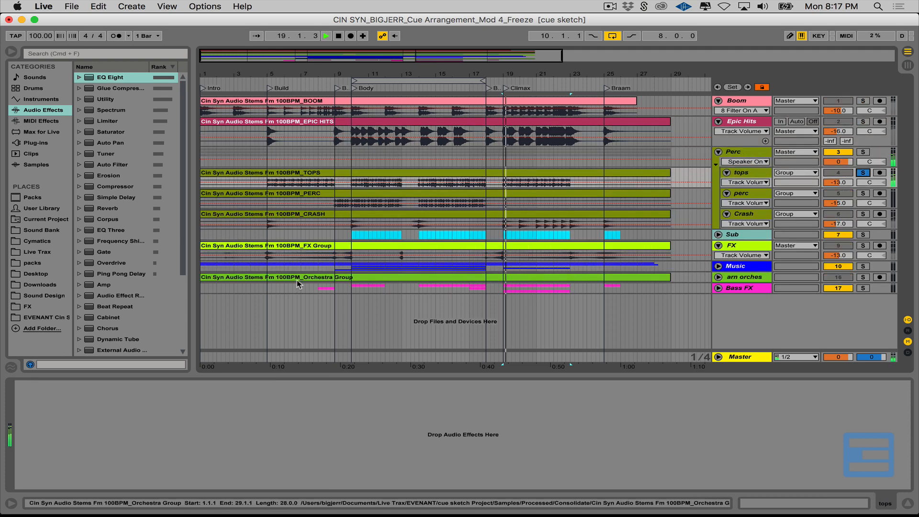
double_click(115, 77)
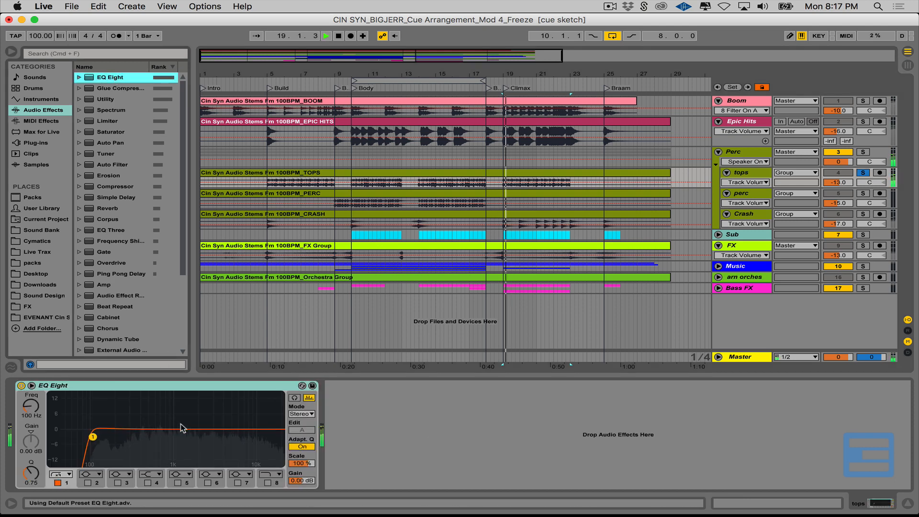
Set the tops EQ band 1 to the gentler low cut at 367 Hz, Q 0.69, and compare it with the EQ bypassed
left_click(61, 474)
left_click(61, 414)
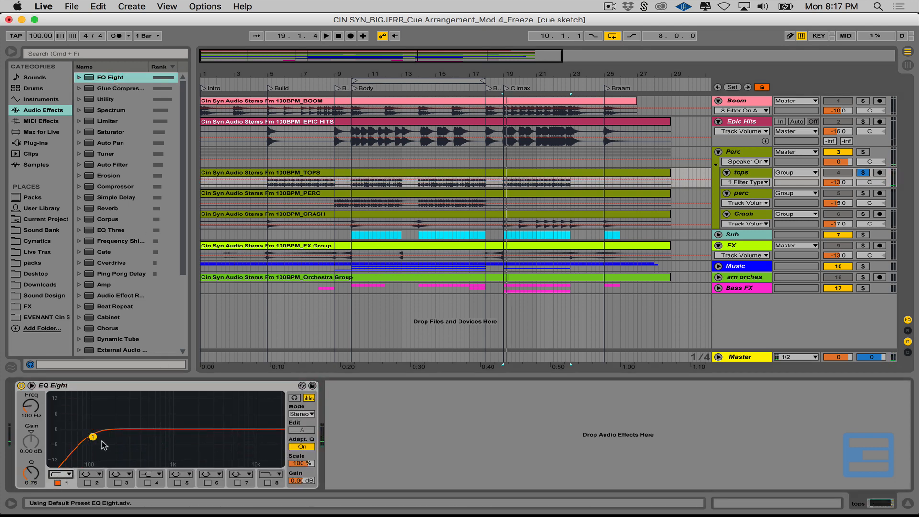
mouse_move(94, 439)
left_mouse_down()
mouse_move(253, 427)
mouse_move(99, 434)
left_mouse_up()
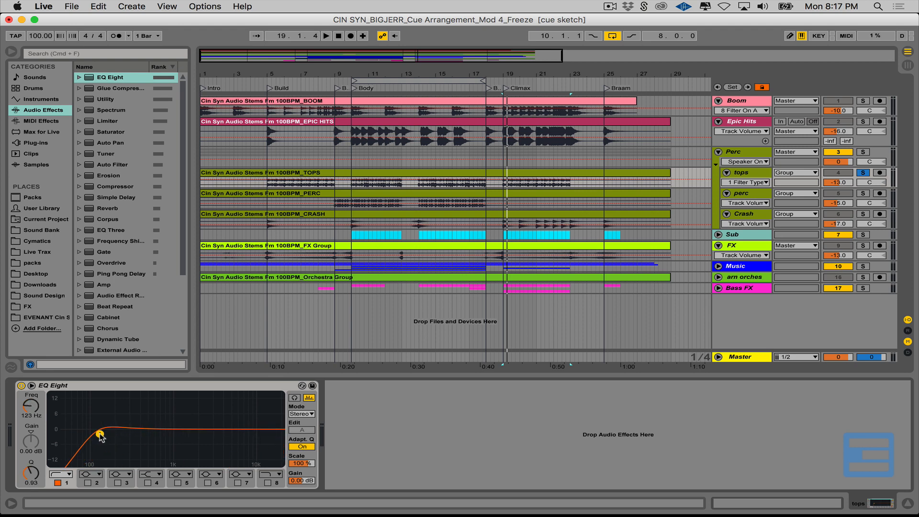
key("space")
left_click_drag(101, 437, 138, 438)
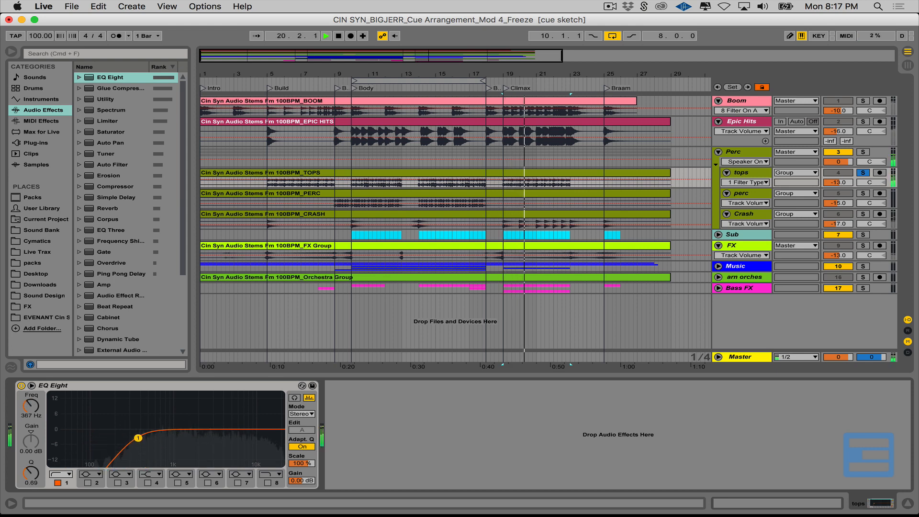
left_click(21, 386)
left_click(21, 385)
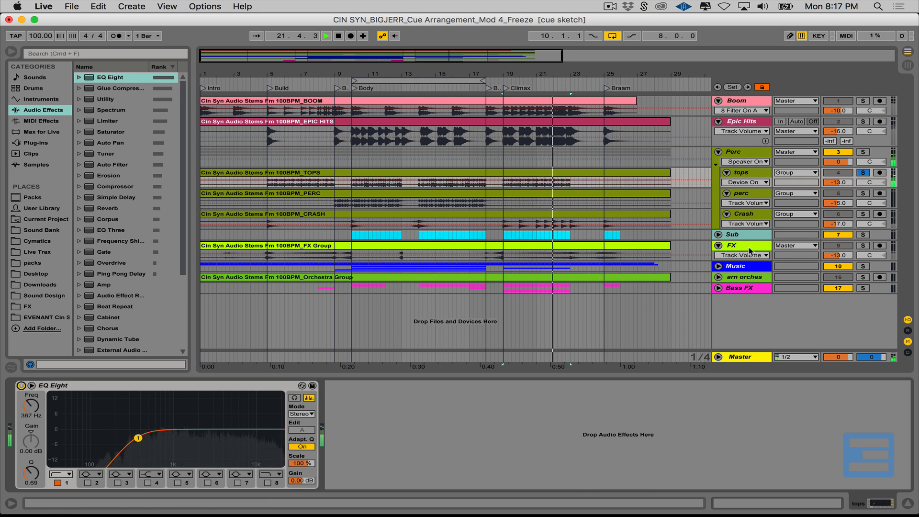
key("space")
Unsolo tops and mute perc, Crash, Sub, FX, Music, the orchestra track and Bass FX
left_click(863, 172)
key("space")
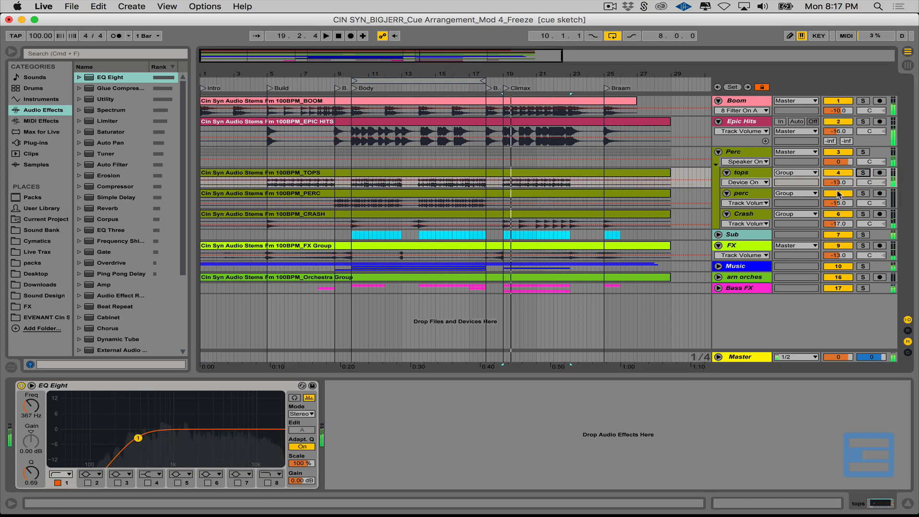
left_click(842, 214)
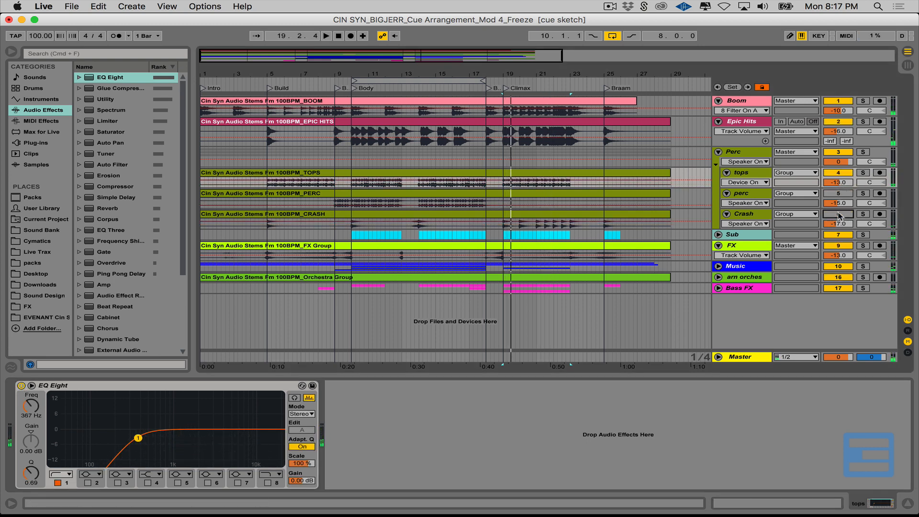
left_click(839, 246)
left_click(839, 280)
left_click(839, 289)
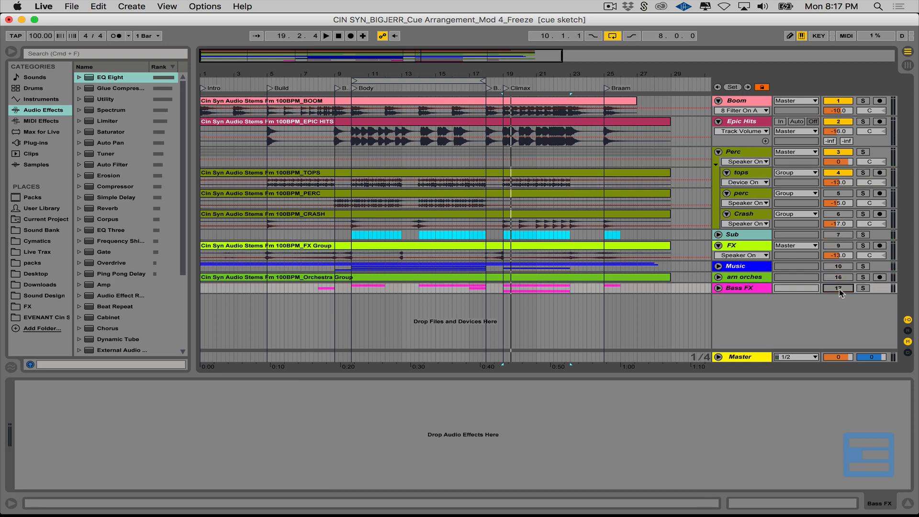
Raise the tops track volume to -12 dB while playing it with Boom and Epic Hits
left_click(843, 183)
key("space")
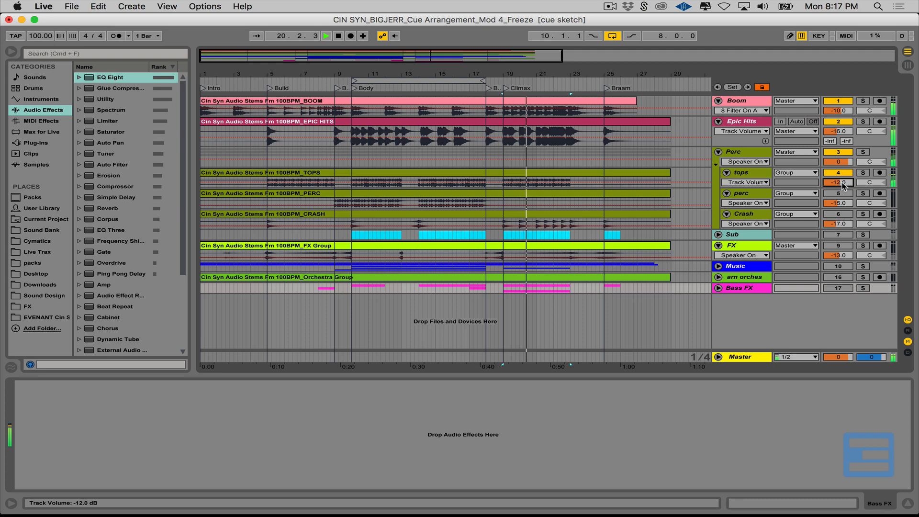
key("Up")
Unmute the perc track and solo it for playback
left_click(741, 194)
key("space")
left_click(842, 195)
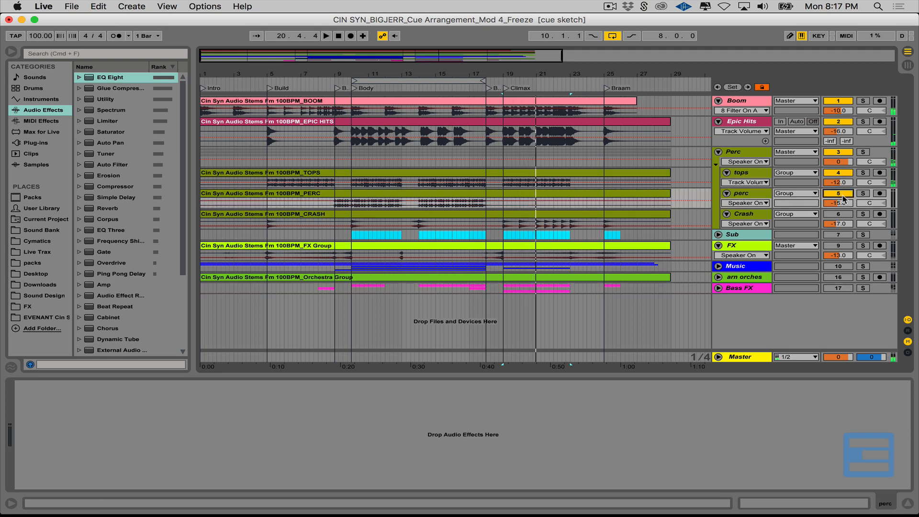
key("space")
left_click(863, 193)
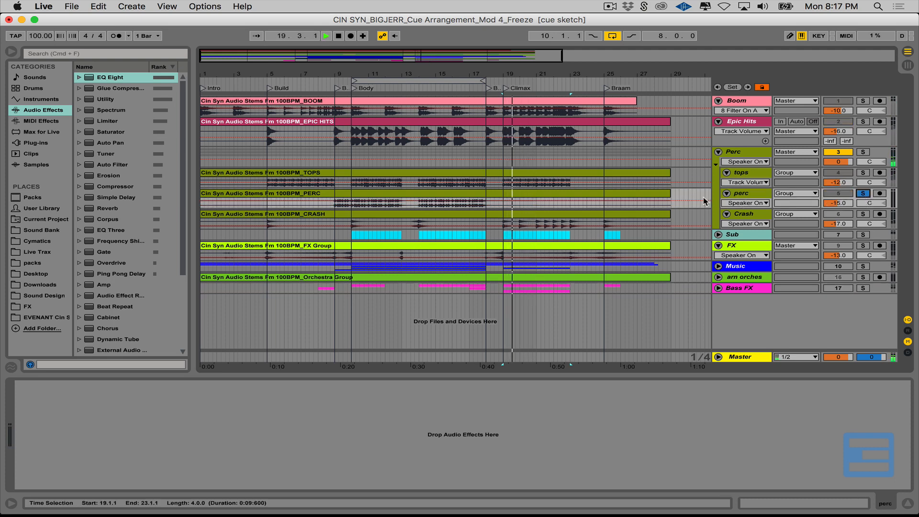
Play the soloed perc track from the start of the Body section and add an EQ Eight to it
left_click(352, 204)
key("space")
left_click(755, 195)
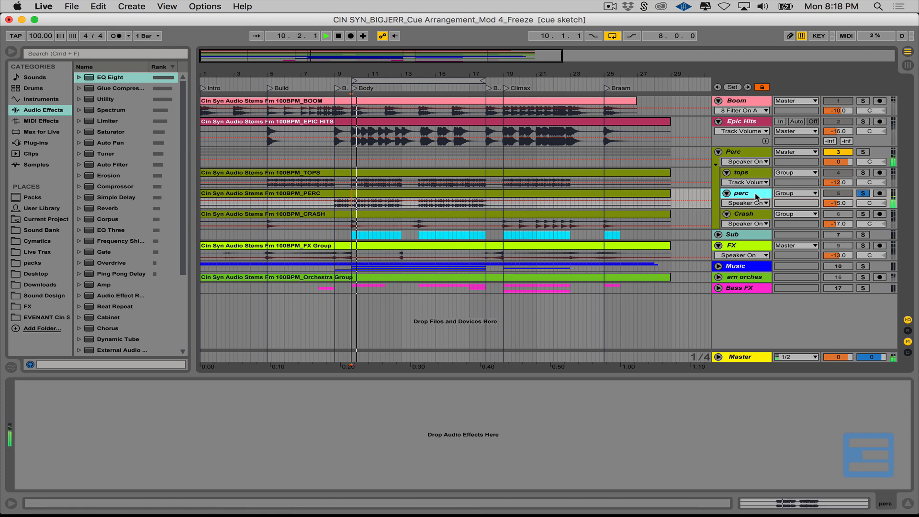
double_click(110, 77)
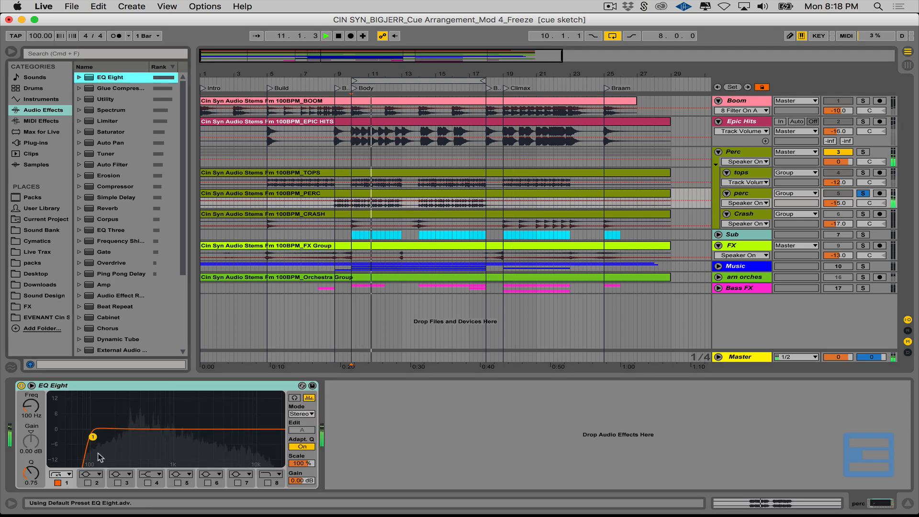
Shape perc's EQ Eight with a 250 Hz low cut, a lowered band 8 high cut and a 2.11 dB band 4 shelf at 2.37 kHz
left_click_drag(92, 437, 124, 437)
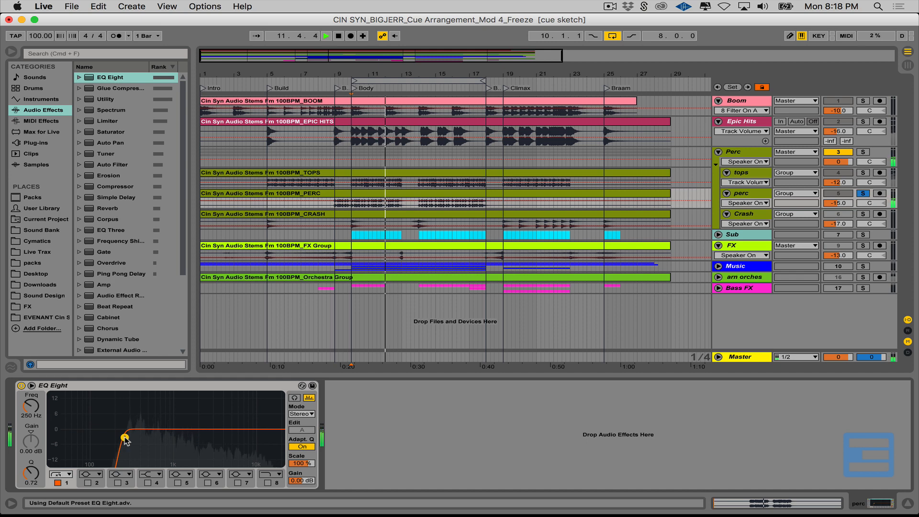
left_click(268, 483)
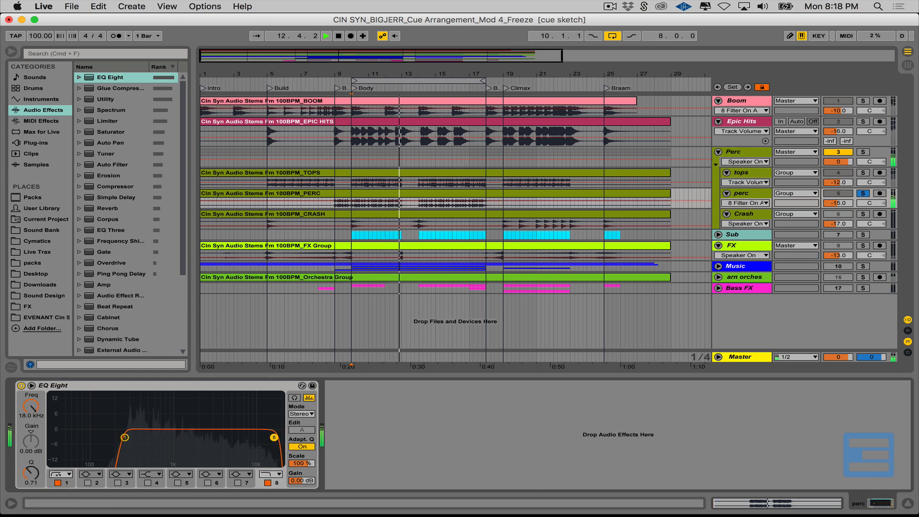
left_click_drag(275, 436, 202, 424)
left_click(148, 483)
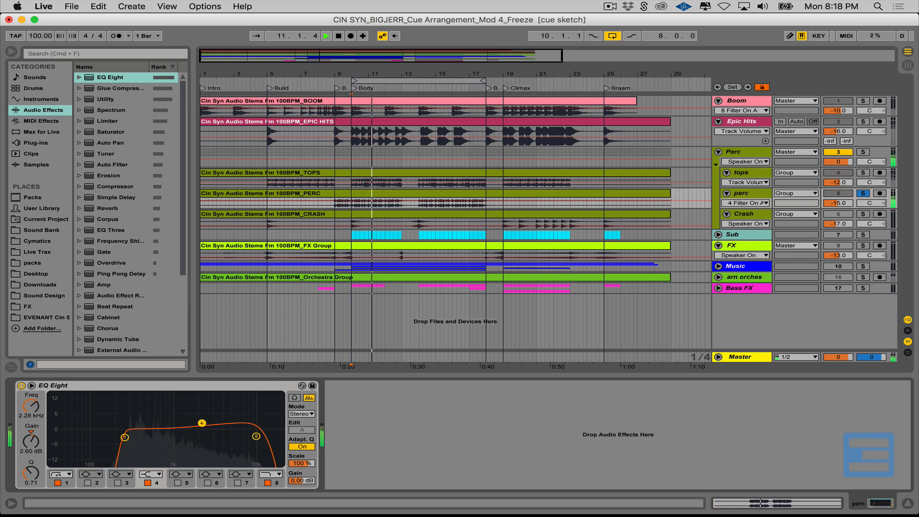
Unsolo perc and play it together with Boom, Epic Hits and tops from the start of the Body section
left_click(863, 193)
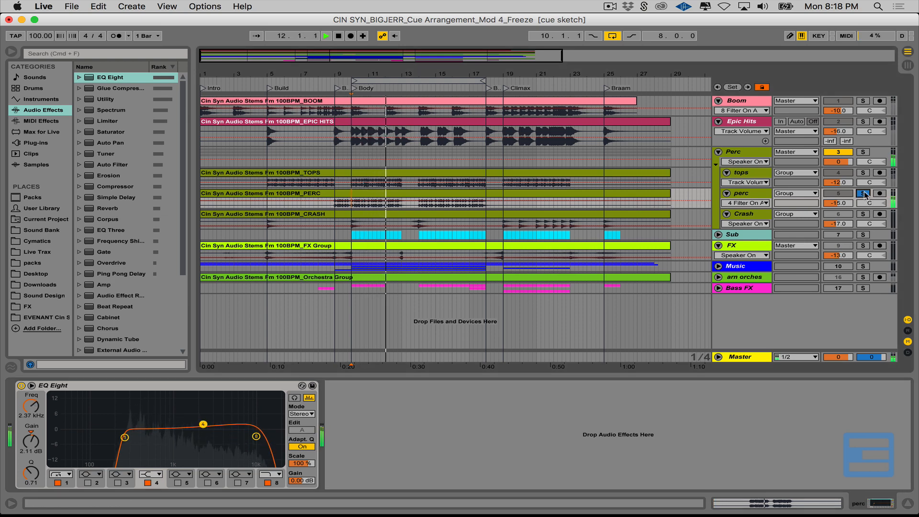
left_click(846, 204)
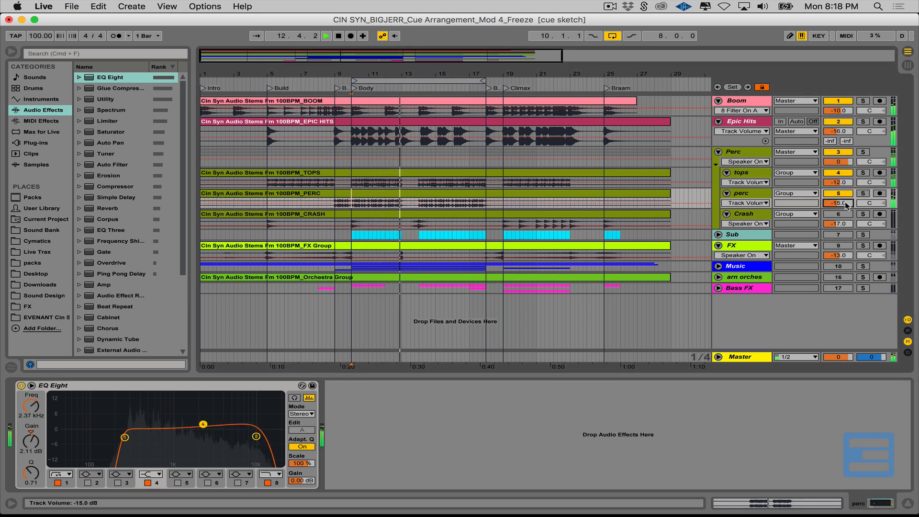
key("space")
key("space")
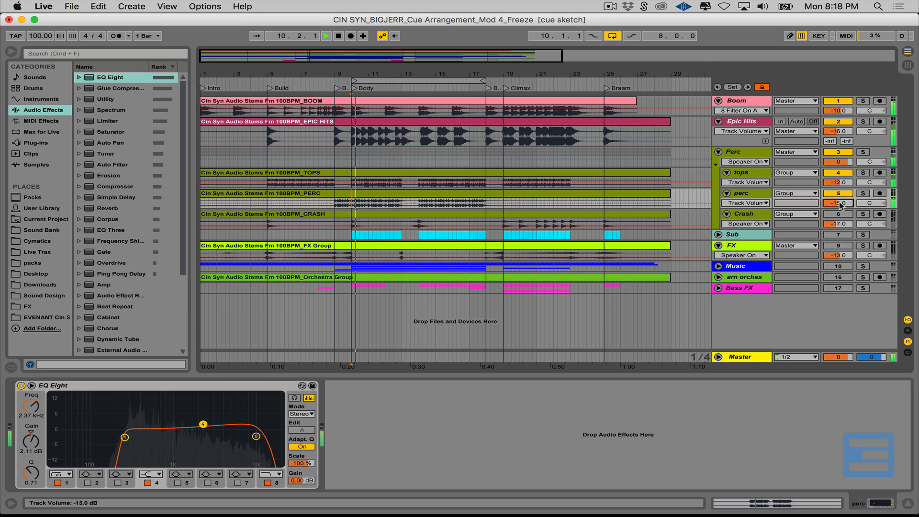
key("space")
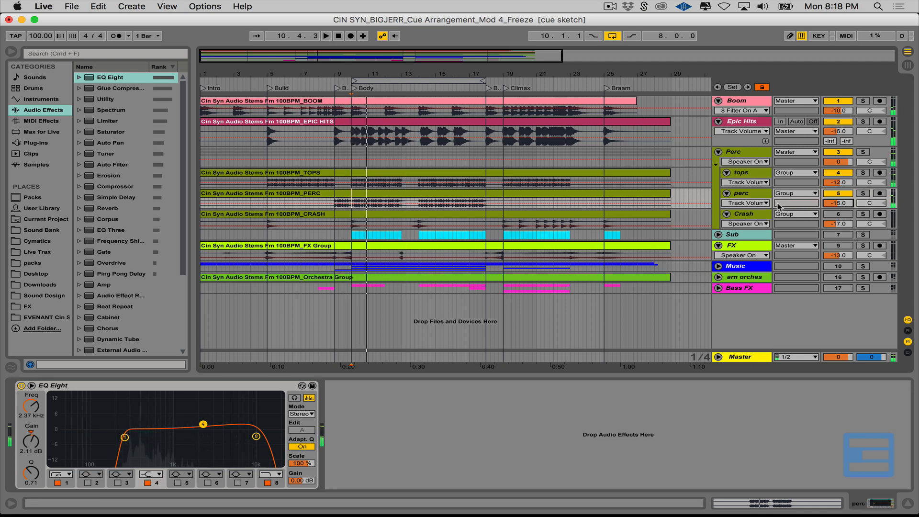
Unmute and solo the Crash track, add an EQ Eight to it and set its low cut to 170 Hz
left_click(764, 216)
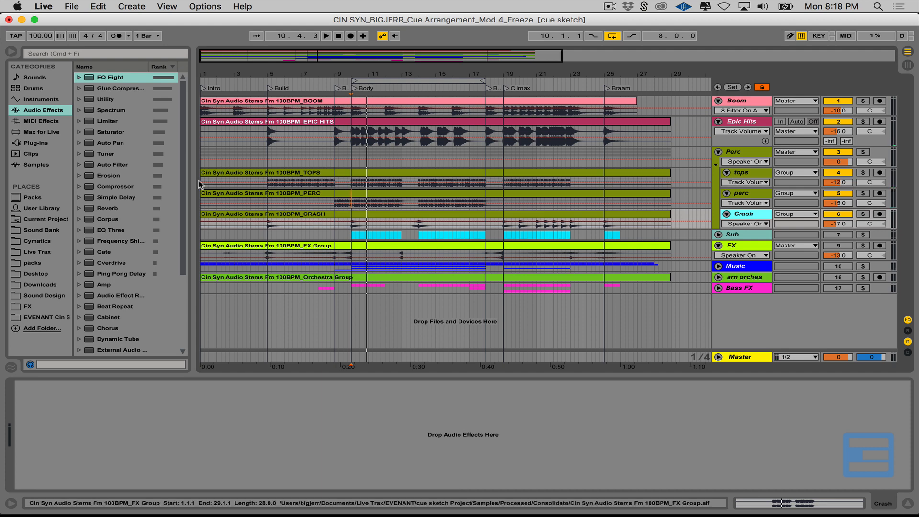
mouse_move(115, 78)
left_mouse_down()
mouse_move(157, 135)
mouse_move(152, 393)
left_mouse_up()
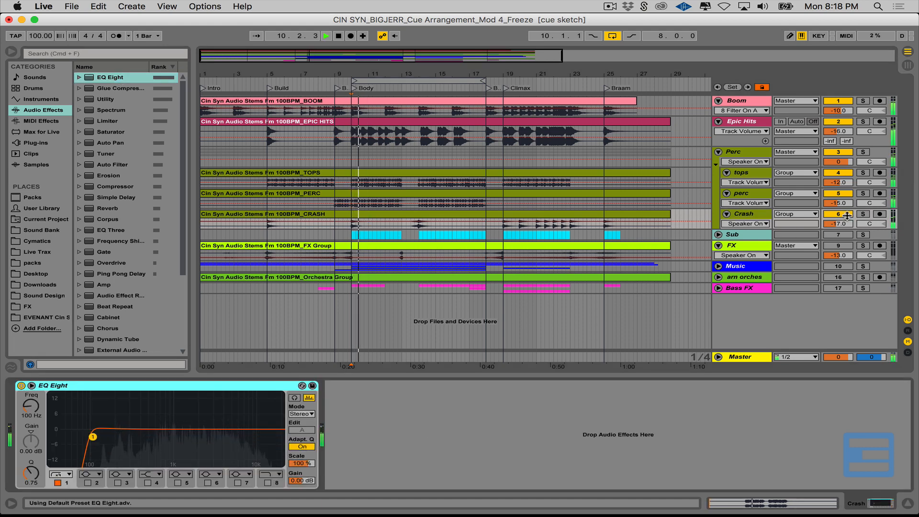
left_click(863, 214)
mouse_move(94, 437)
left_mouse_down()
mouse_move(133, 437)
mouse_move(111, 438)
left_mouse_up()
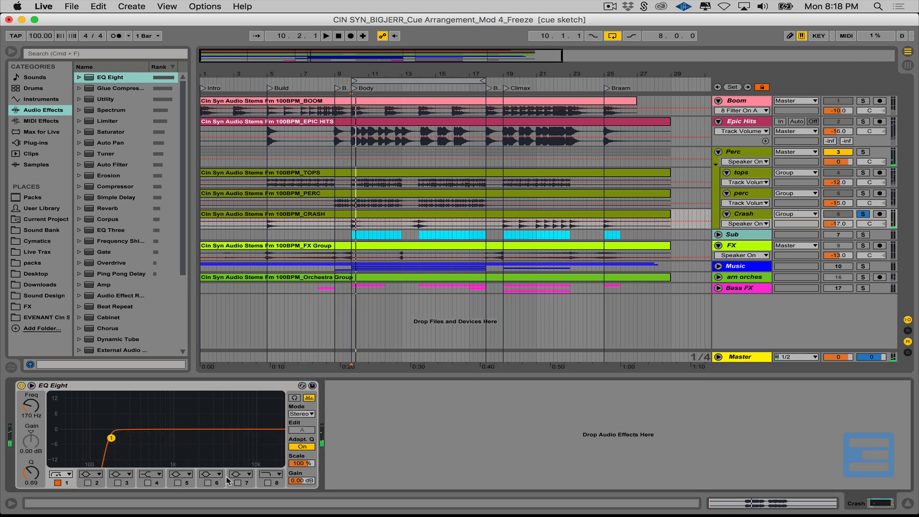
Add a 2.60 dB band 6 boost at 425 Hz and a band 8 high cut at 12.5 kHz to Crash's EQ
left_click(208, 483)
key("space")
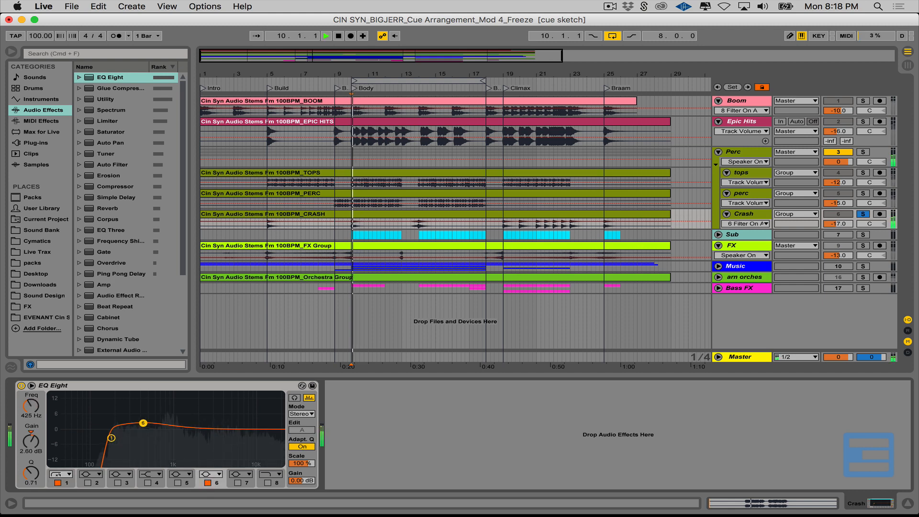
left_click(268, 483)
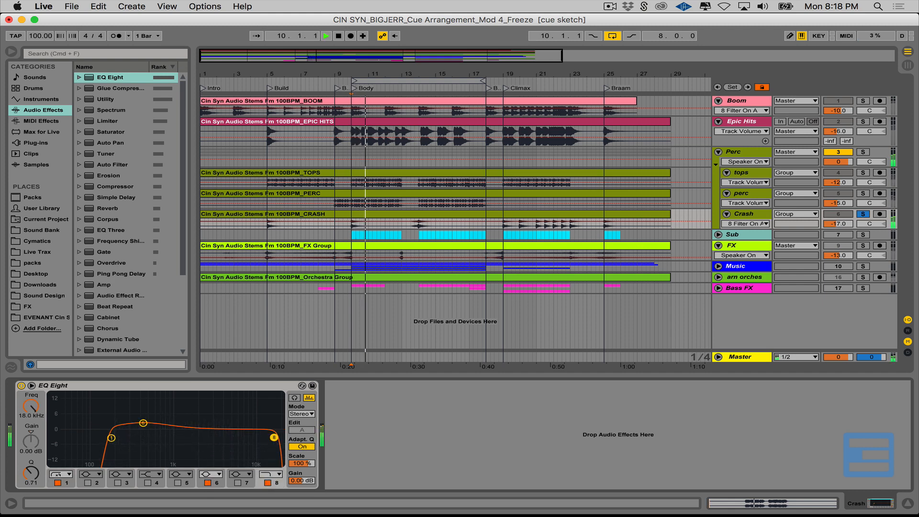
key("space")
key("space")
left_click_drag(274, 437, 261, 434)
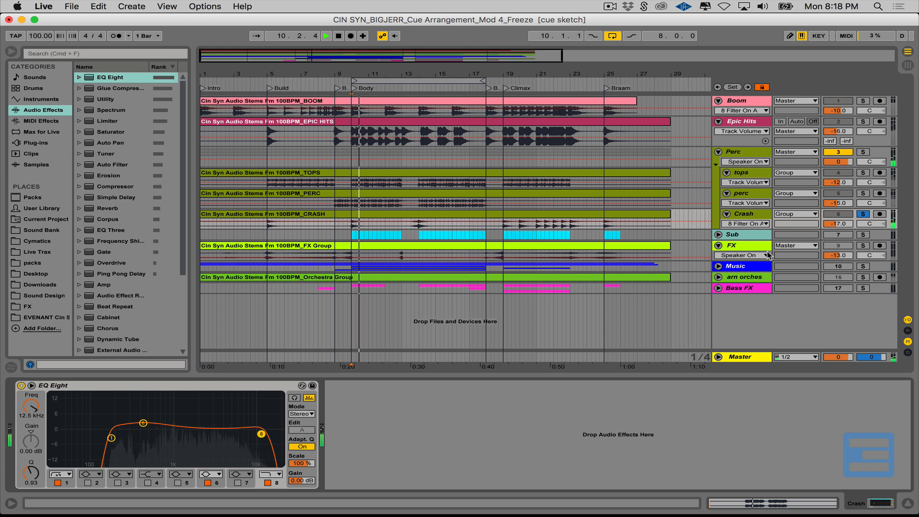
Unsolo Crash and play it with the other tracks, trying its volume at -16 dB and returning it to -17 dB
left_click(860, 213)
key("space")
key("space")
left_click(838, 225)
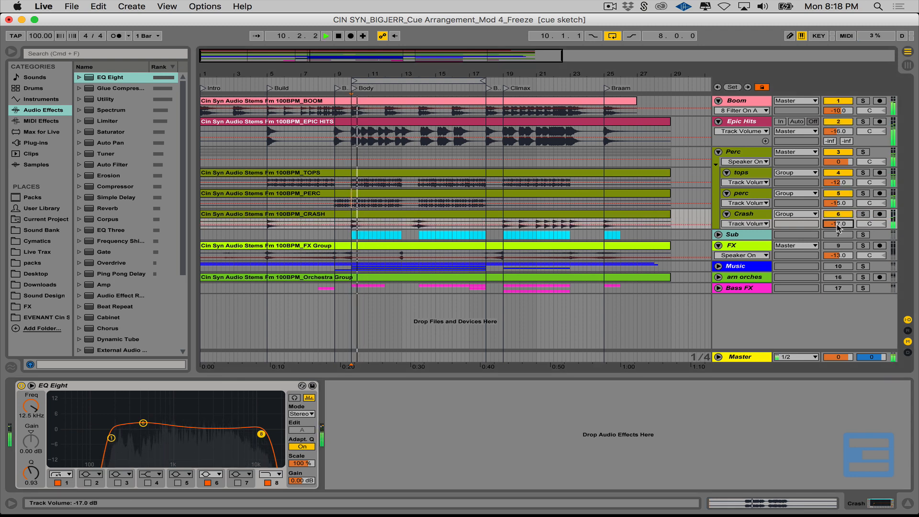
key("Up")
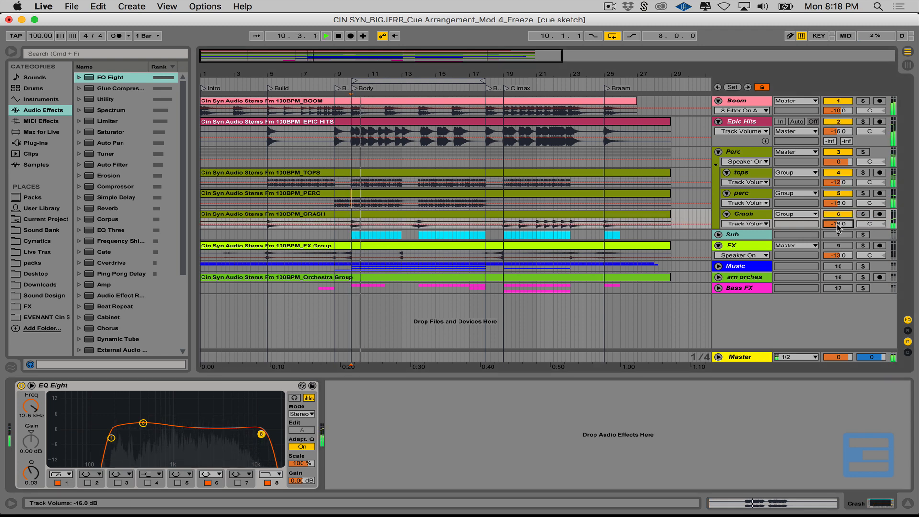
key("Down")
key("space")
key("space")
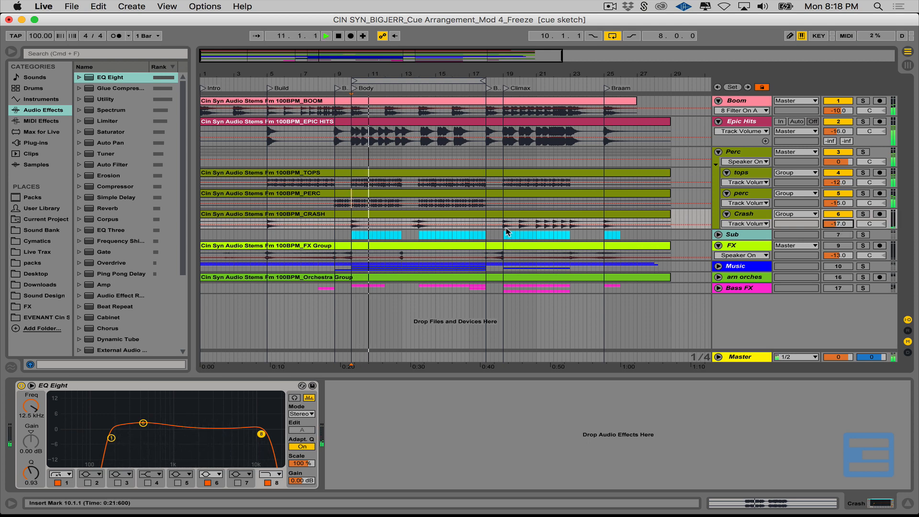
key("space")
Unfold the Sub group, unmute it and play it with the drums from the start of the Body section
left_click(718, 235)
scroll(766, 225, "down", 2)
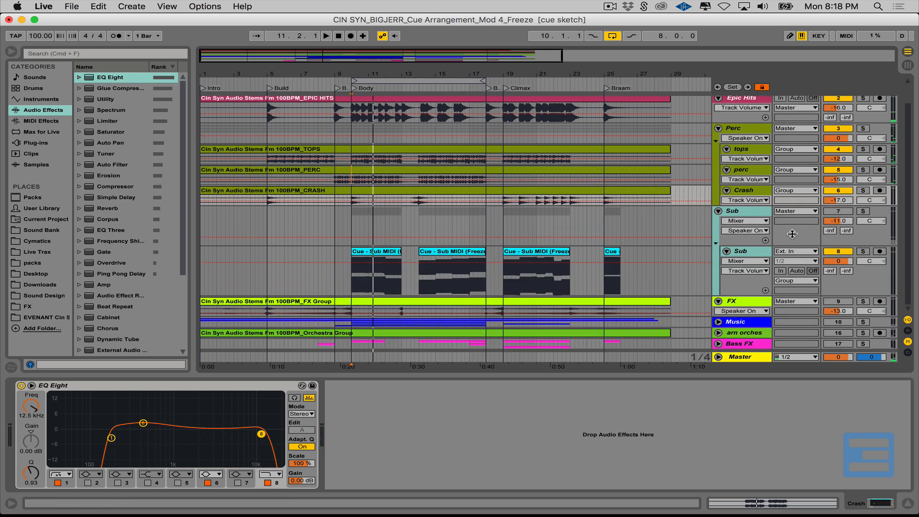
key("space")
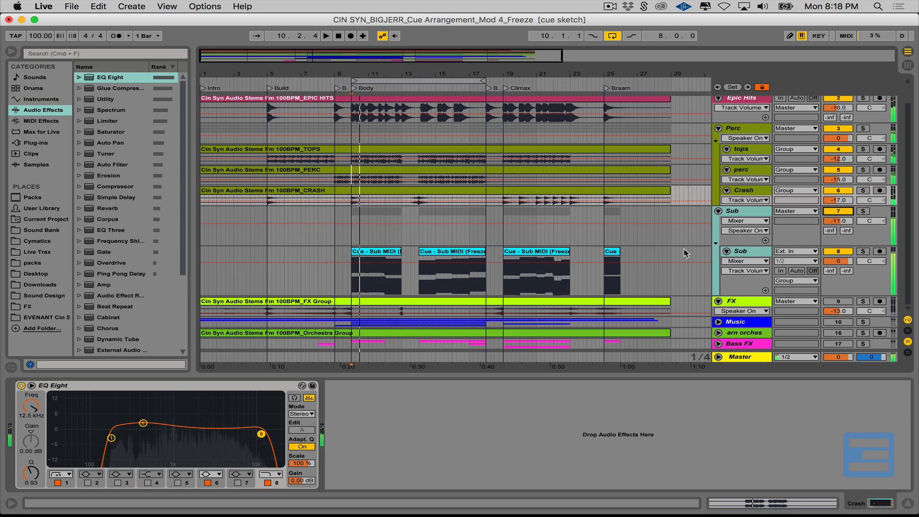
scroll(400, 196, "up", 2)
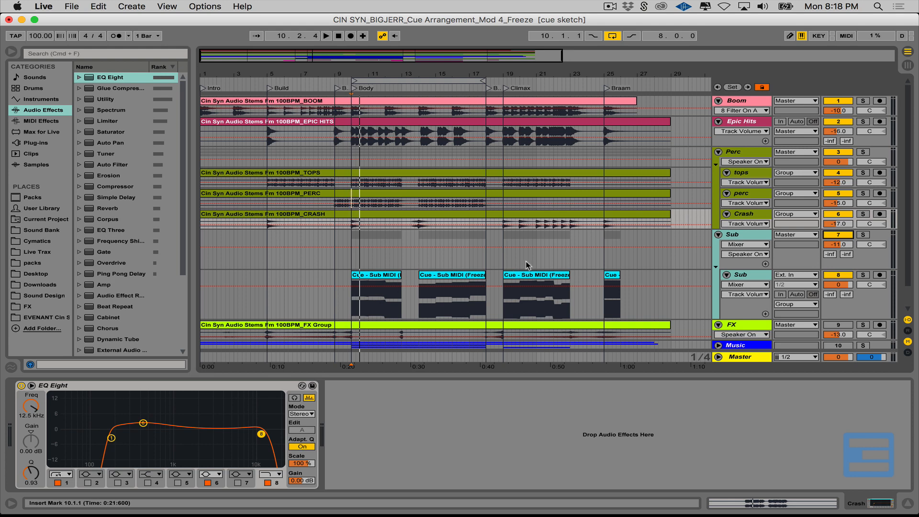
Add an EQ Eight to the Sub track inside the Sub group and turn band 1 into a high cut at 180 Hz
left_click(745, 276)
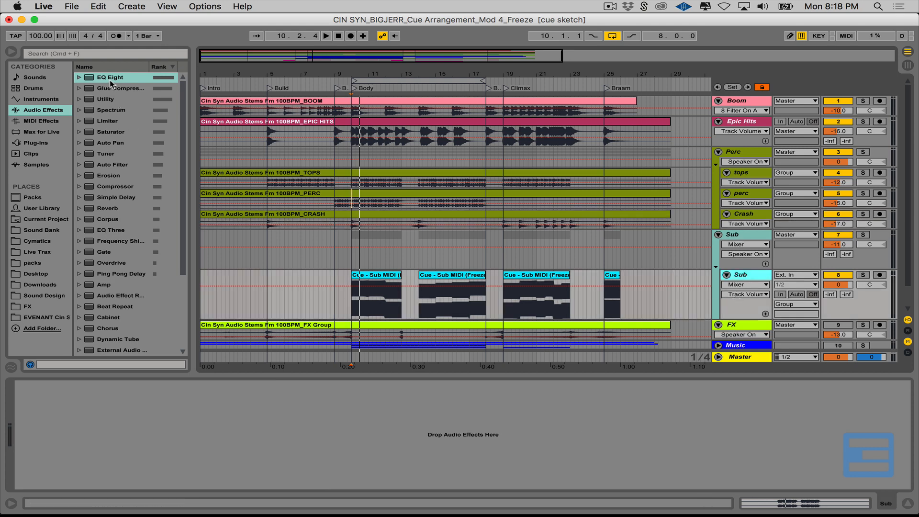
left_click_drag(111, 84, 140, 457)
left_click(67, 474)
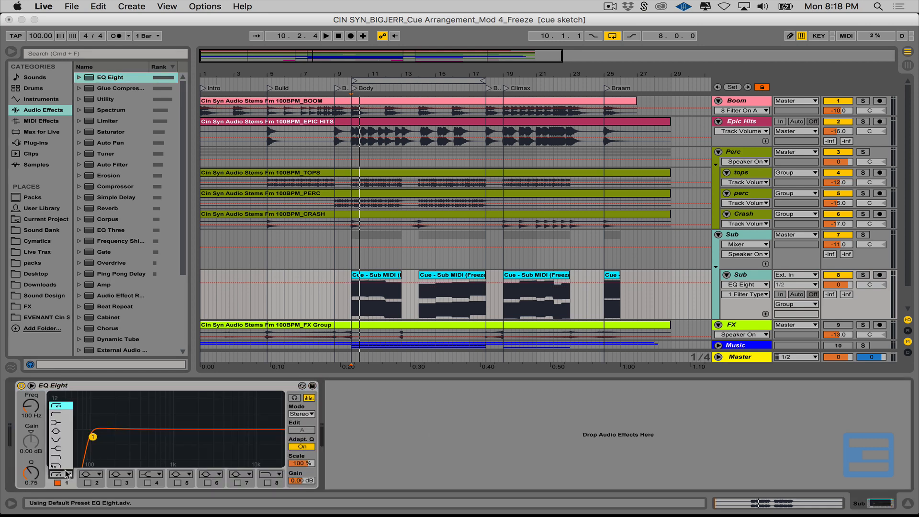
left_click(66, 465)
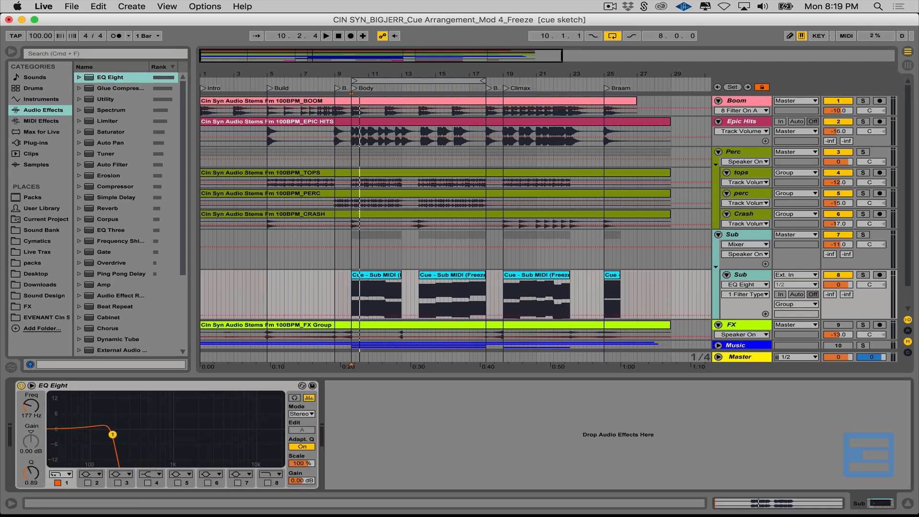
left_click_drag(117, 435, 113, 434)
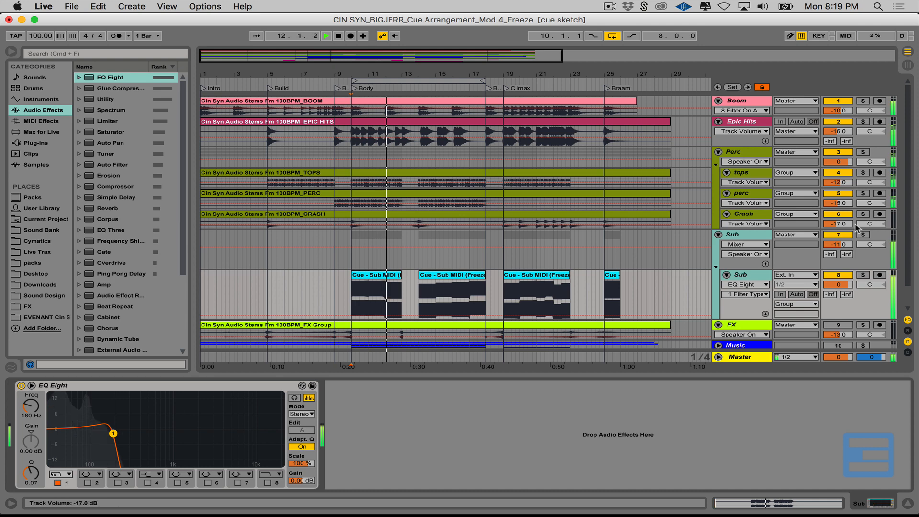
Fold the Sub group, unmute FX and play the mix from the start of the Build section, leaving the FX track folded
left_click(719, 235)
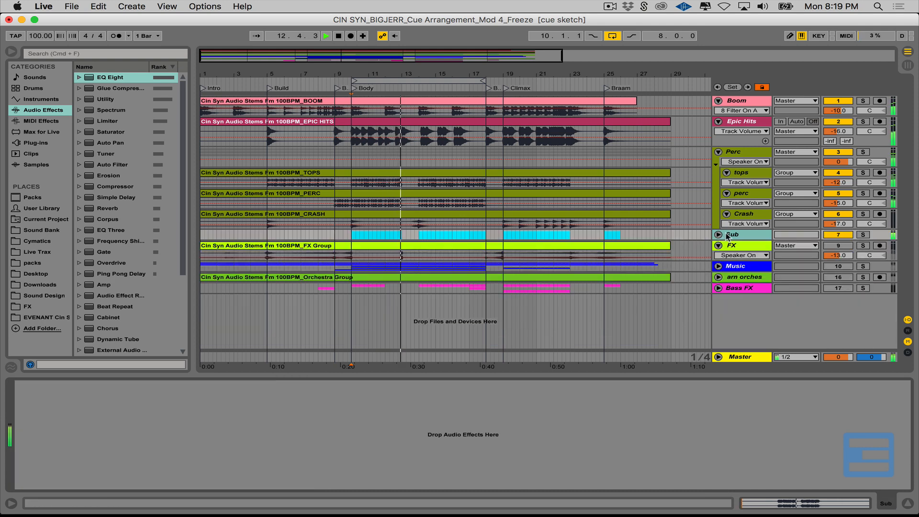
left_click(746, 246)
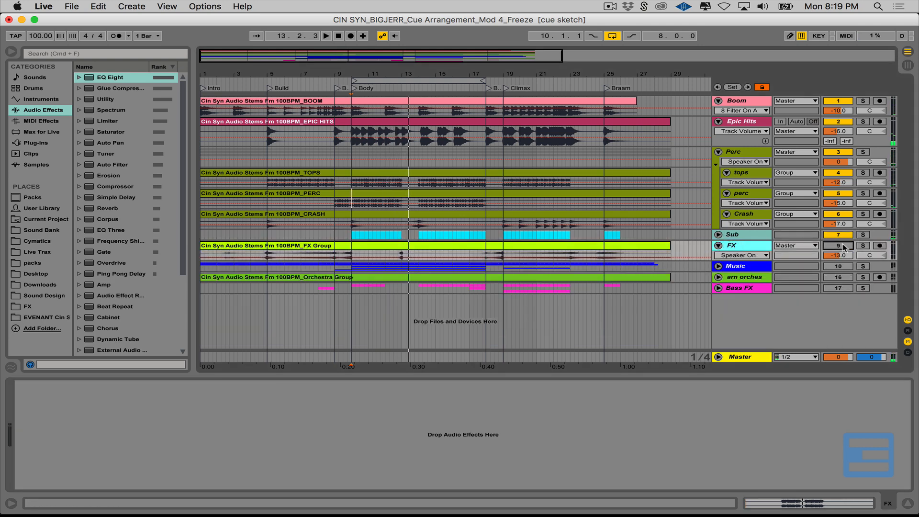
left_click_drag(743, 266, 743, 277)
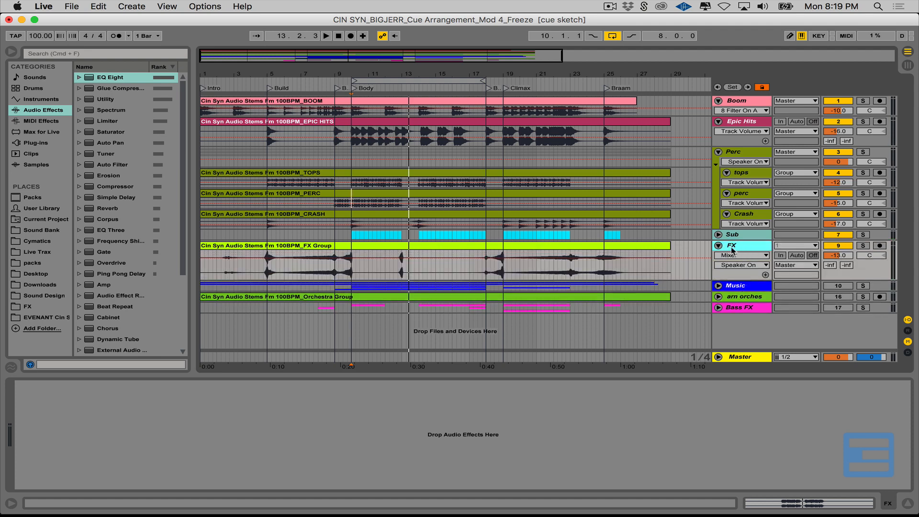
left_click(262, 279)
key("space")
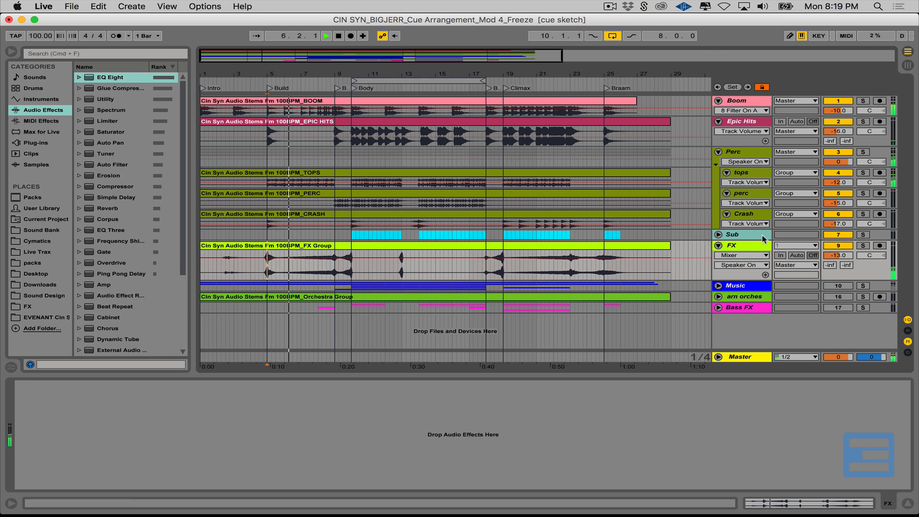
left_click(719, 245)
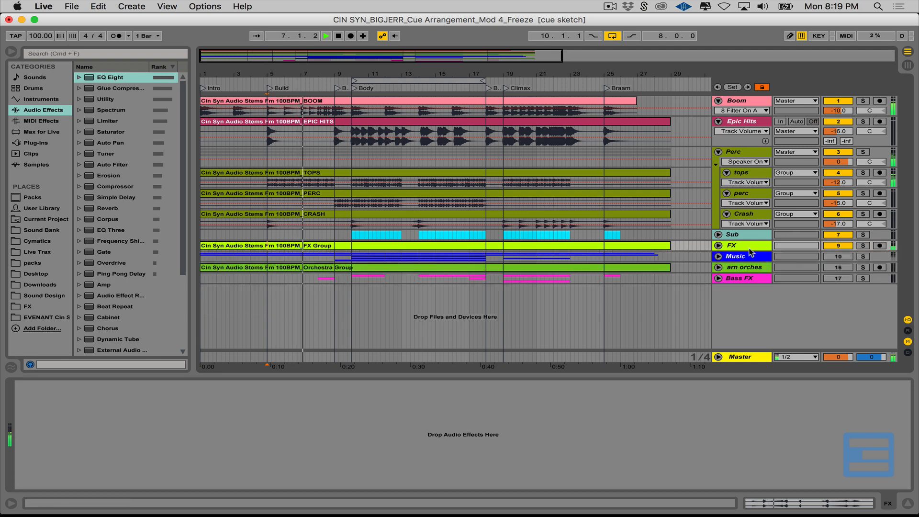
Unfold and unmute the Music group, and mute its Done, ARP, Lead, Pulser and Arp Mel 2 tracks
left_click(719, 256)
scroll(766, 263, "down", 1)
scroll(766, 263, "down", 2)
left_click(847, 199)
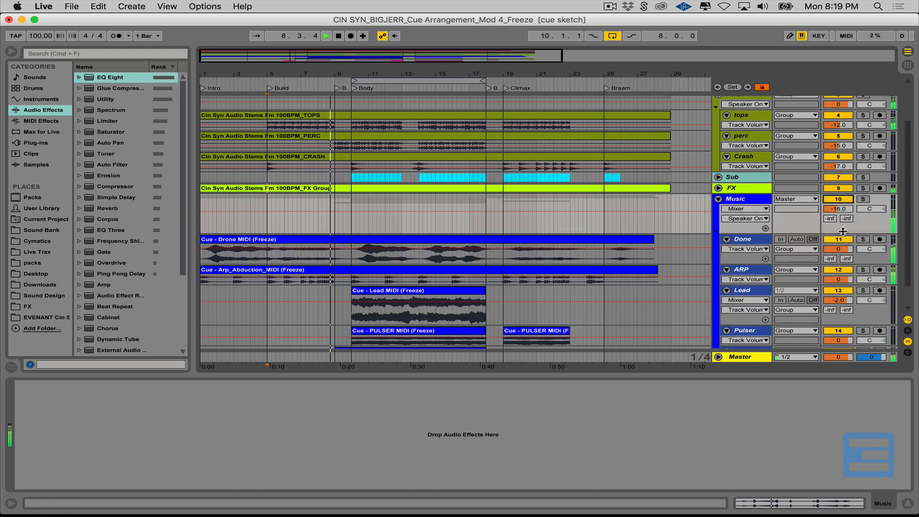
left_click(842, 240)
left_click(842, 270)
left_click(841, 290)
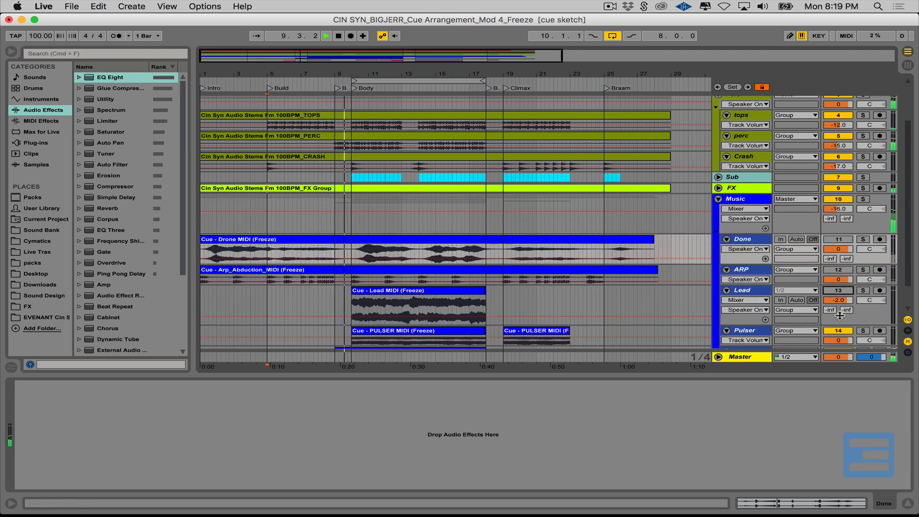
left_click(838, 330)
scroll(838, 328, "down", 2)
left_click(840, 322)
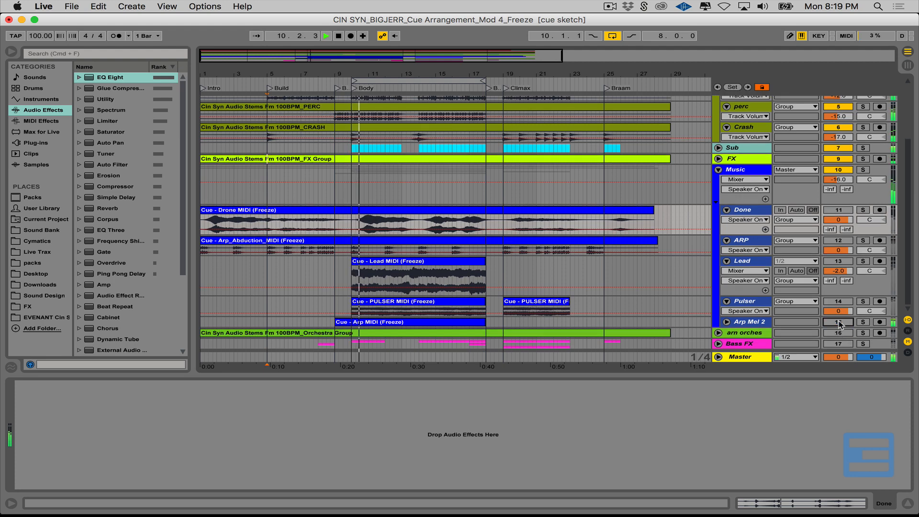
key("space")
Unmute the Pulser track, play it from the start of its first clip and add an EQ Eight to it
left_click(747, 302)
left_click(390, 302)
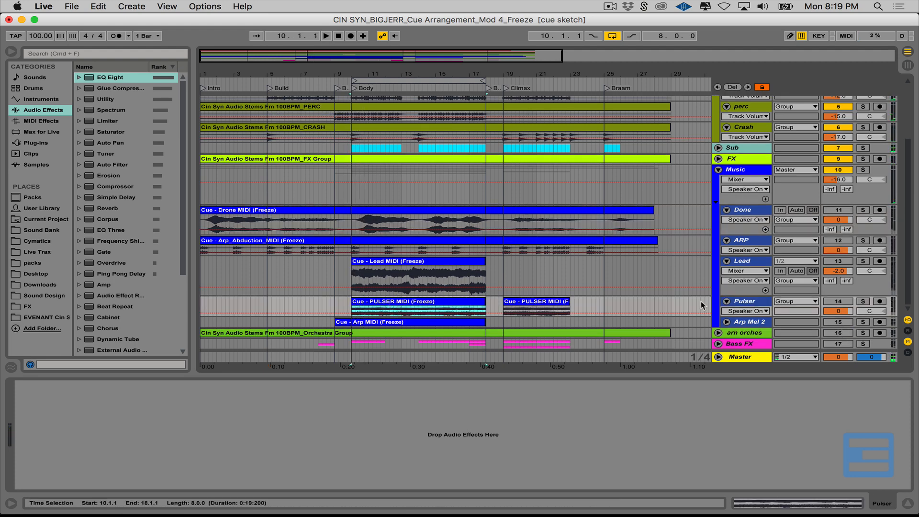
left_click(841, 302)
key("space")
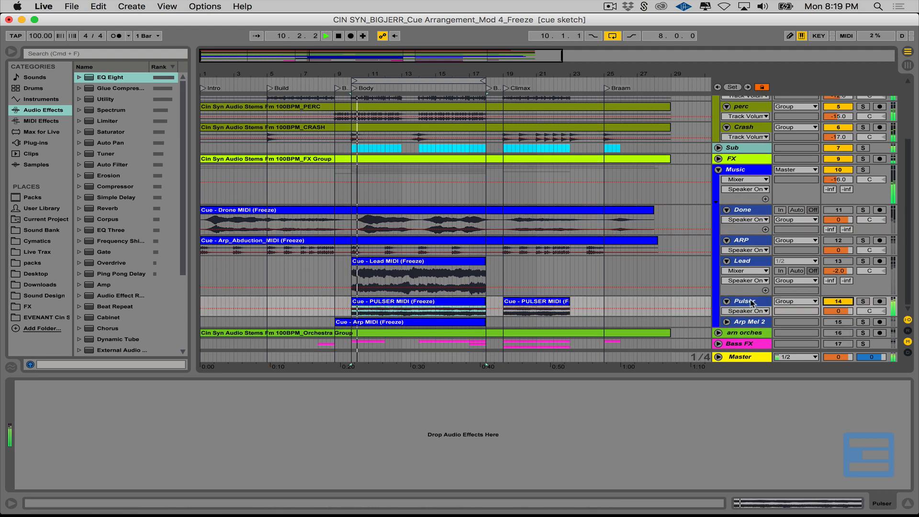
left_click_drag(113, 81, 119, 194)
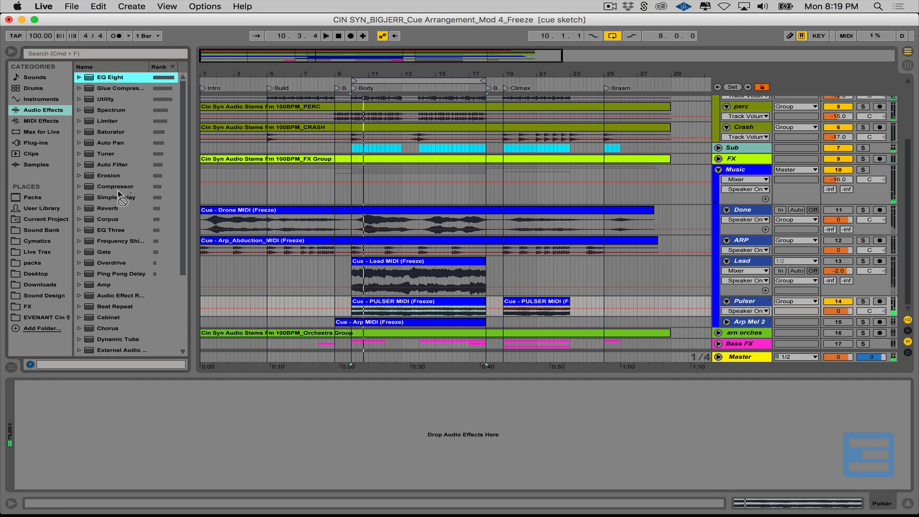
left_click_drag(115, 405, 115, 407)
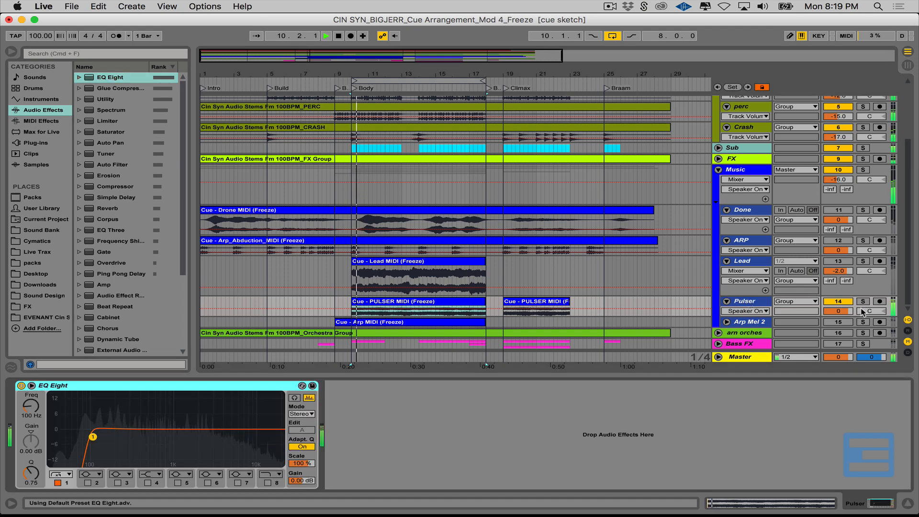
With the Pulser track soloed, set its EQ Eight band 1 low cut to 100 Hz with a Q of 0.82
key("space")
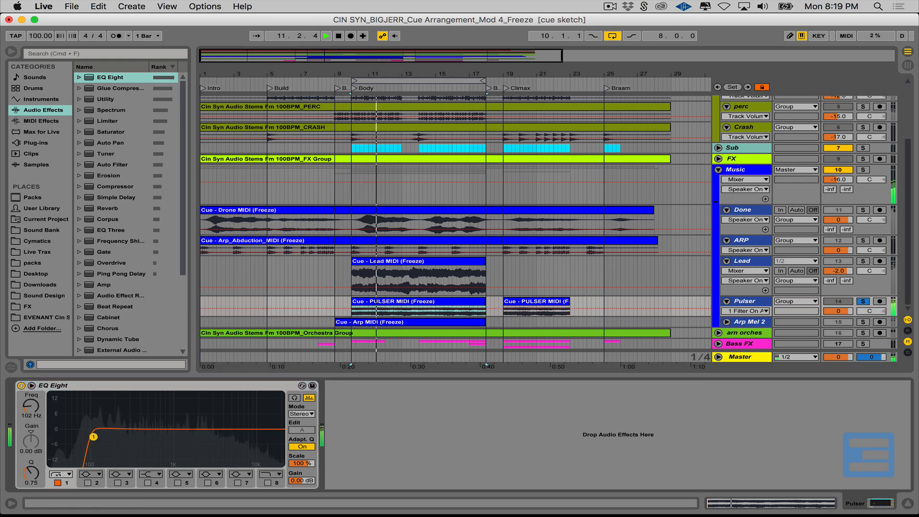
key("space")
key("space")
left_click_drag(94, 438, 93, 436)
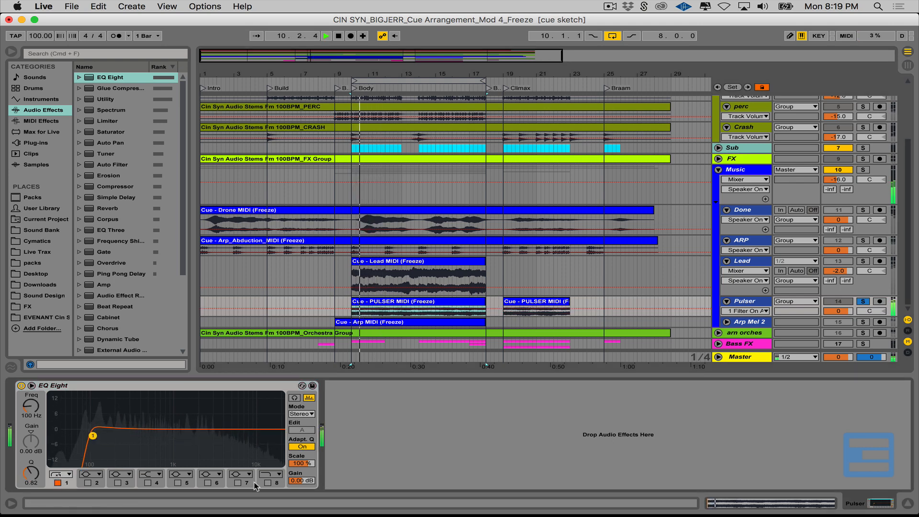
Compare the Pulser track with its EQ Eight bypassed and active, and return it un-soloed to the mix
left_click(22, 385)
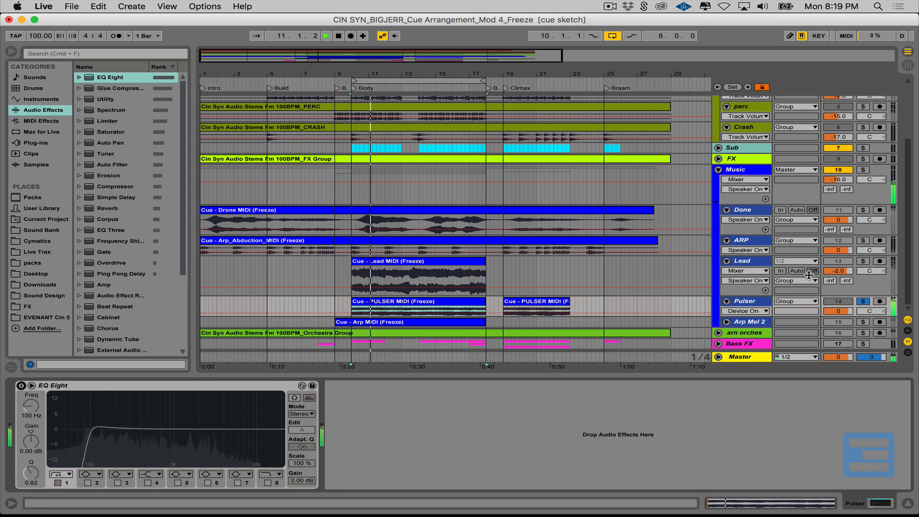
left_click(865, 301)
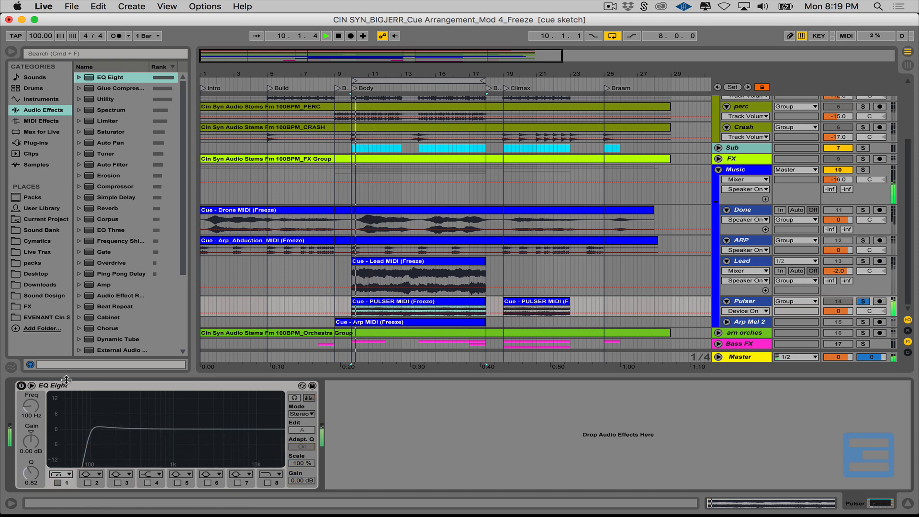
left_click(21, 385)
left_click(863, 302)
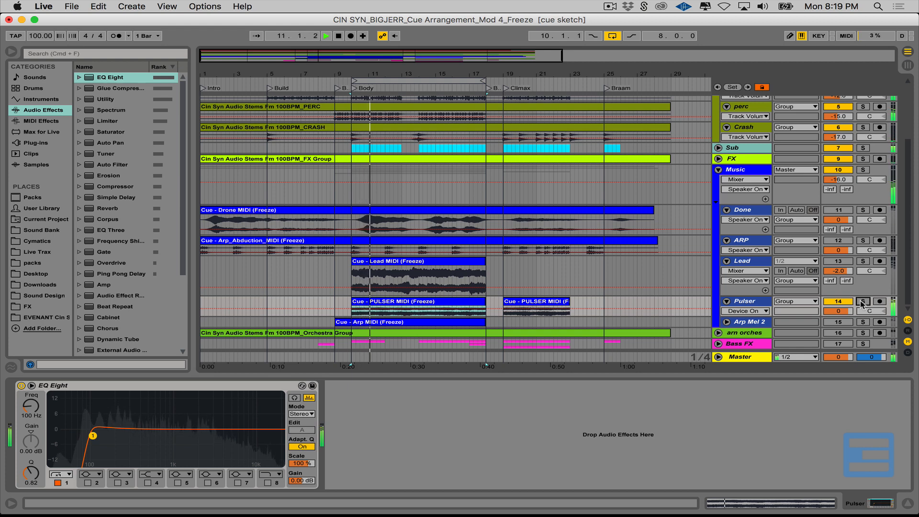
Solo the Done track and add an EQ Eight to it
left_click(744, 210)
left_click(864, 211)
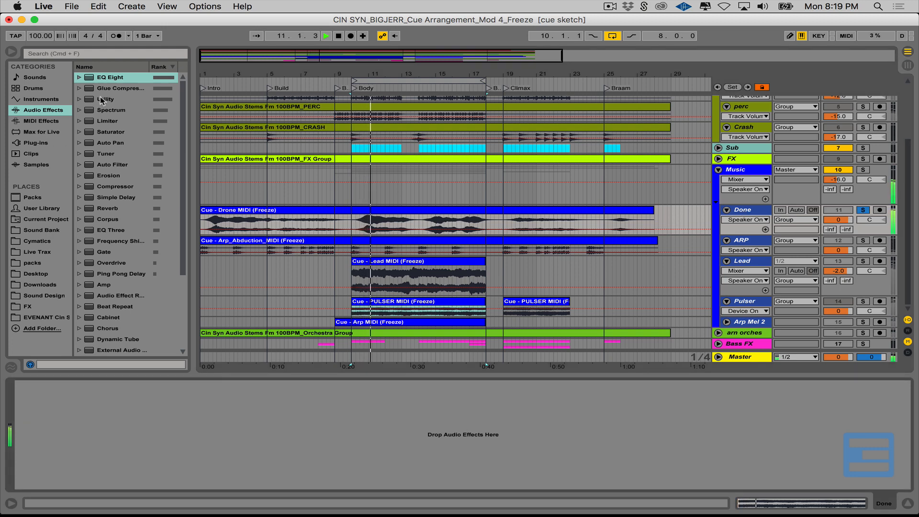
double_click(109, 77)
Change band 1 of the Done track's EQ Eight to the gentler low cut at 129 Hz with a Q of 0.45
left_click(61, 474)
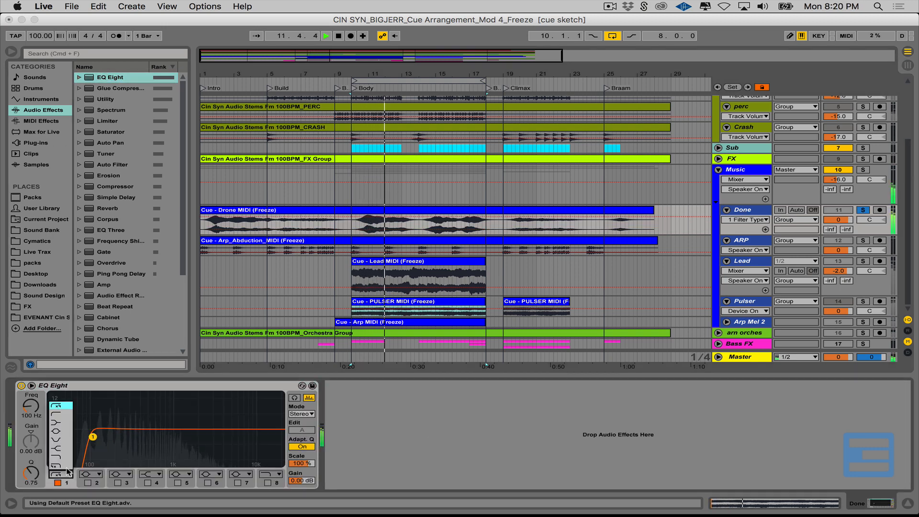
left_click(113, 413)
left_click_drag(93, 437, 102, 442)
left_click(61, 474)
left_click(64, 415)
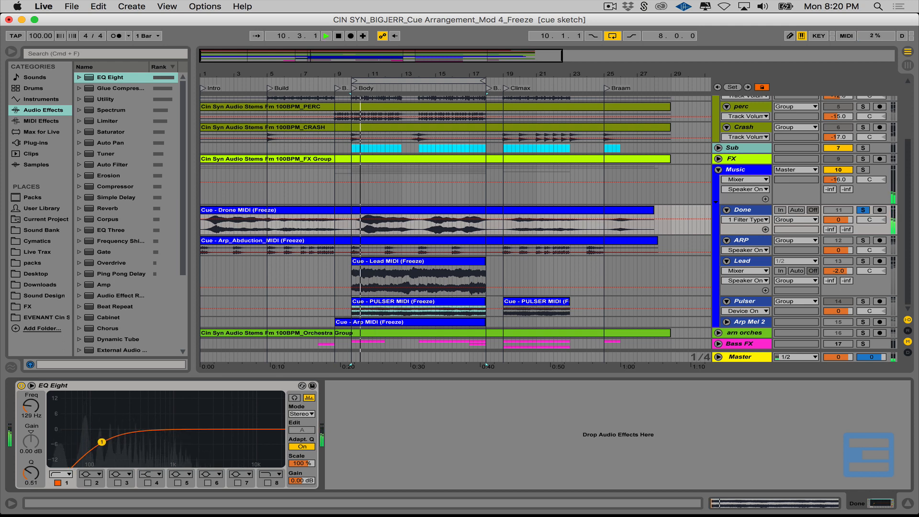
key("space")
left_click(63, 474)
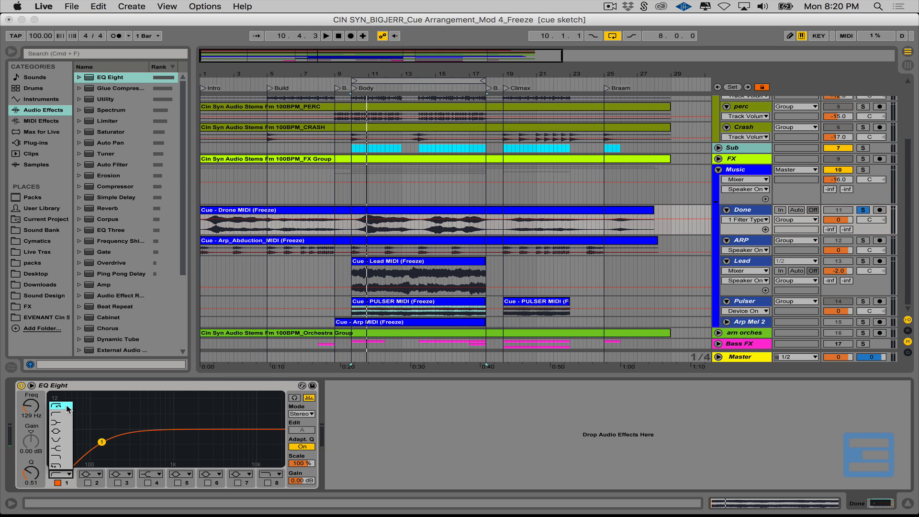
left_click(117, 403)
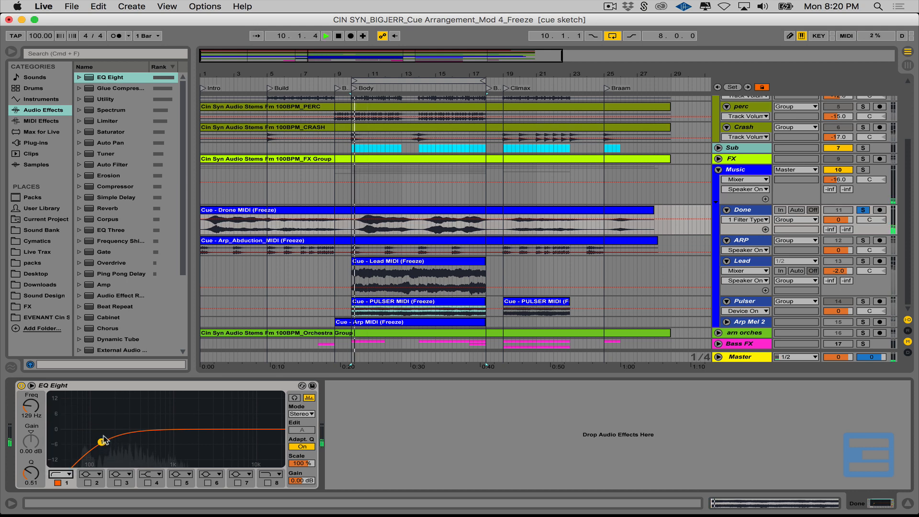
left_click_drag(101, 442, 102, 444)
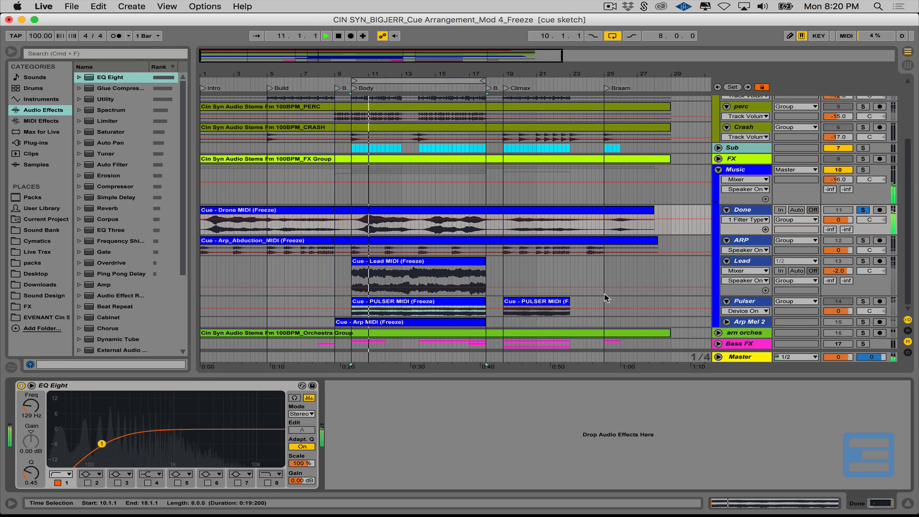
Un-solo Done and shape its highs with band 4 boosting 2.85 dB at 984 Hz and a band 8 high cut at 11.0 kHz
left_click(863, 209)
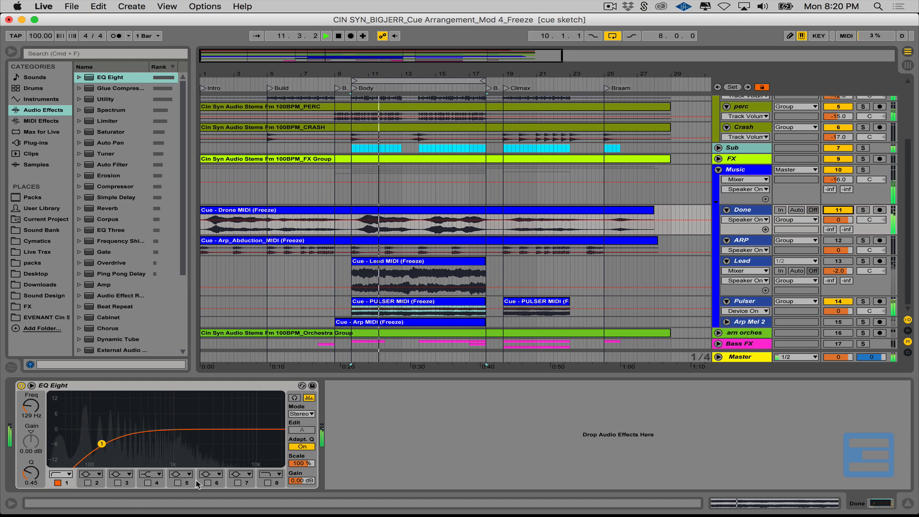
left_click(147, 482)
left_click_drag(232, 429, 165, 417)
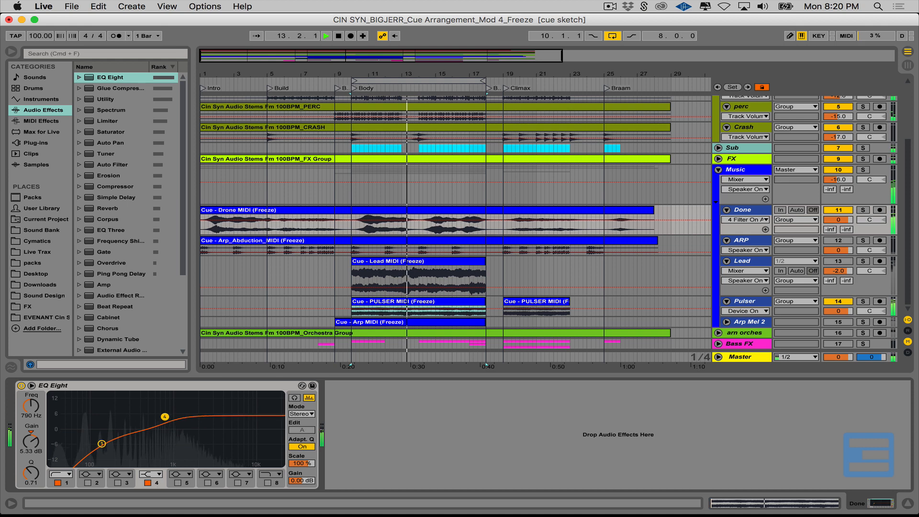
left_click(266, 483)
left_click_drag(284, 438, 257, 443)
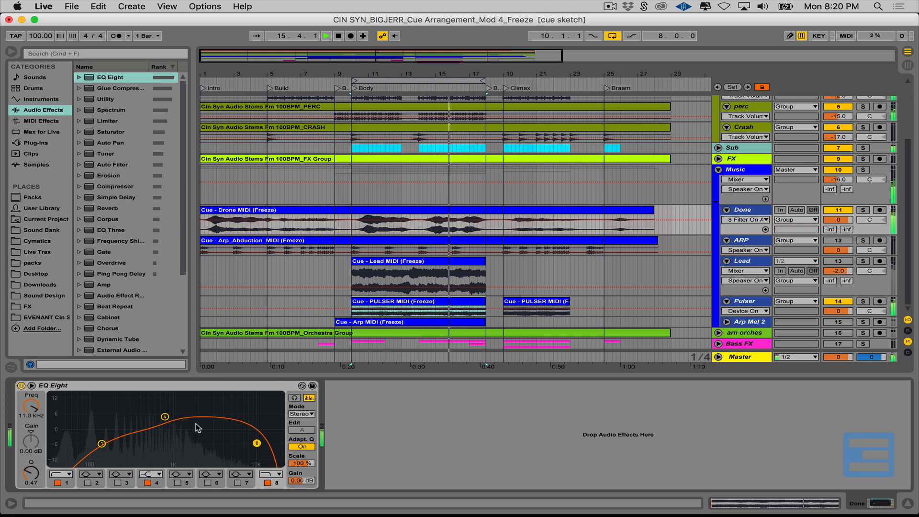
left_click_drag(165, 417, 172, 422)
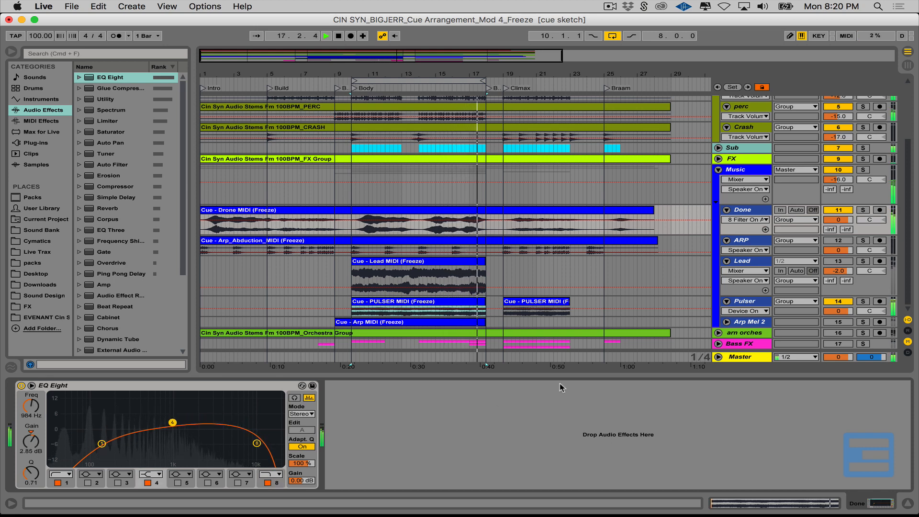
Bring in the Lead track, add an EQ Eight with a band 1 low cut at 173 Hz, and fold the track
left_click(746, 261)
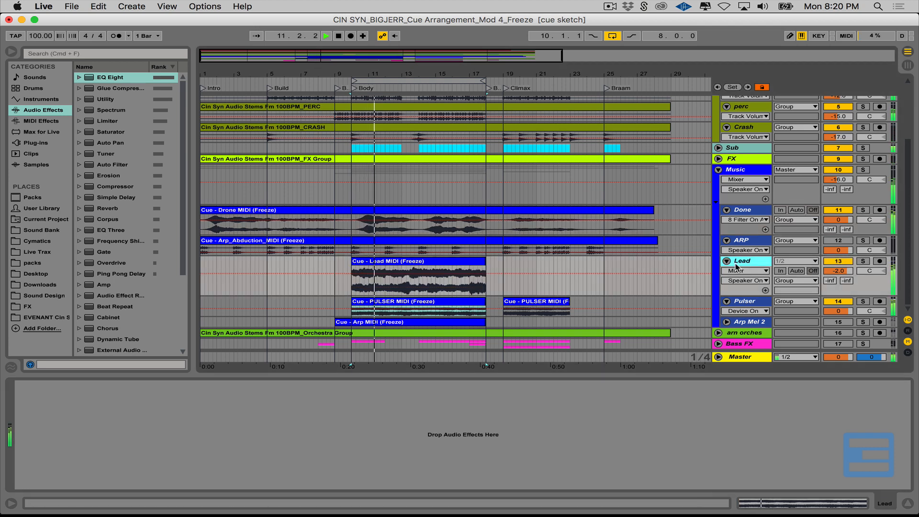
double_click(109, 77)
left_click_drag(96, 436, 112, 437)
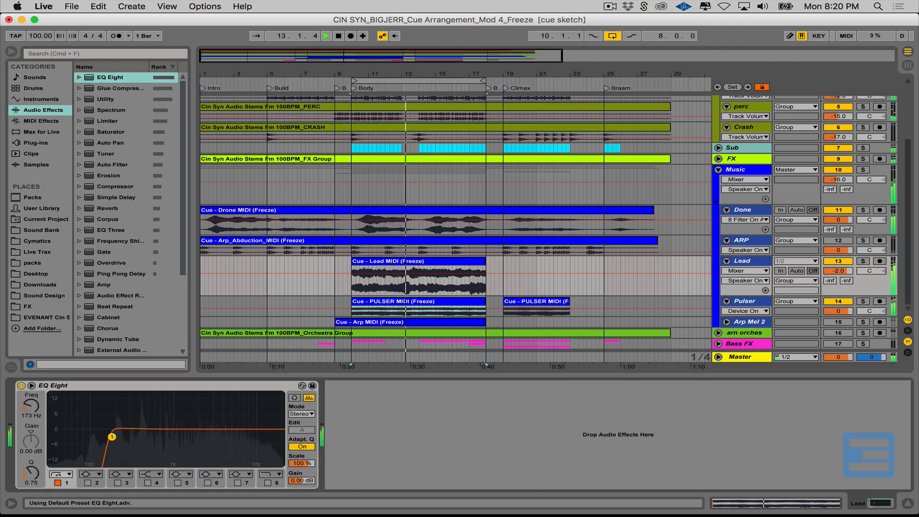
left_click(269, 475)
left_click(249, 477)
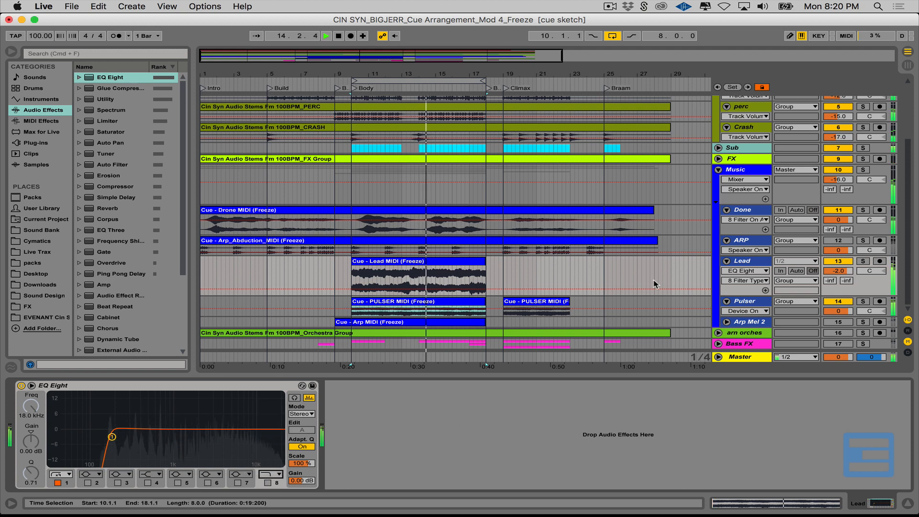
left_click(726, 261)
Solo the ARP track and add an EQ Eight with band 1 as the gentler low cut at 388 Hz, Q 0.82
left_click(758, 241)
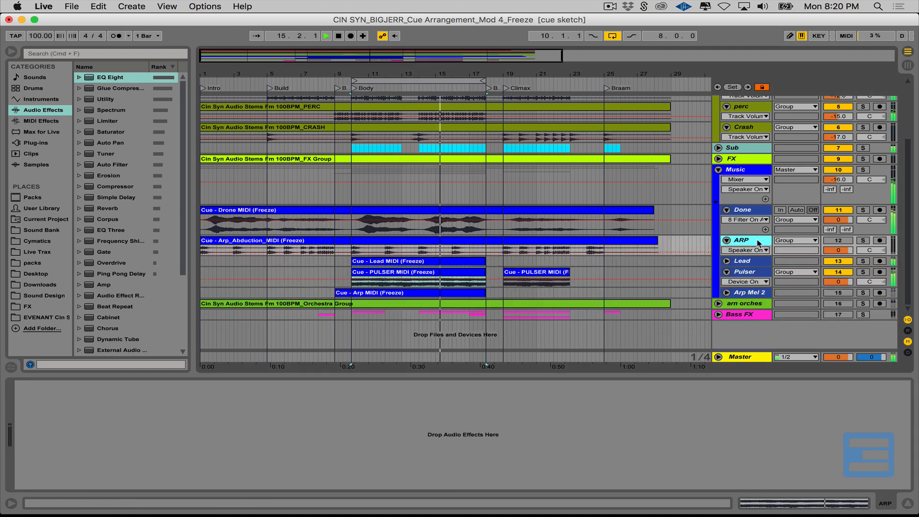
left_click(863, 240)
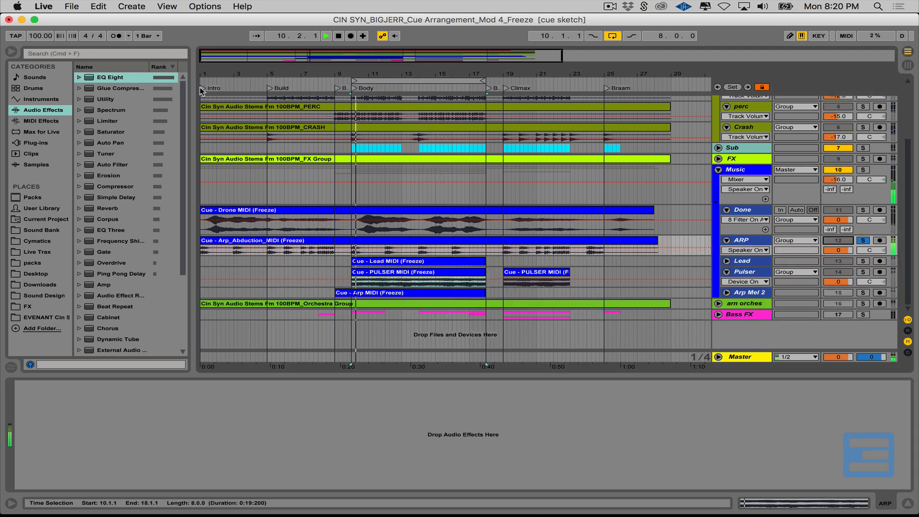
left_click_drag(108, 79, 115, 426)
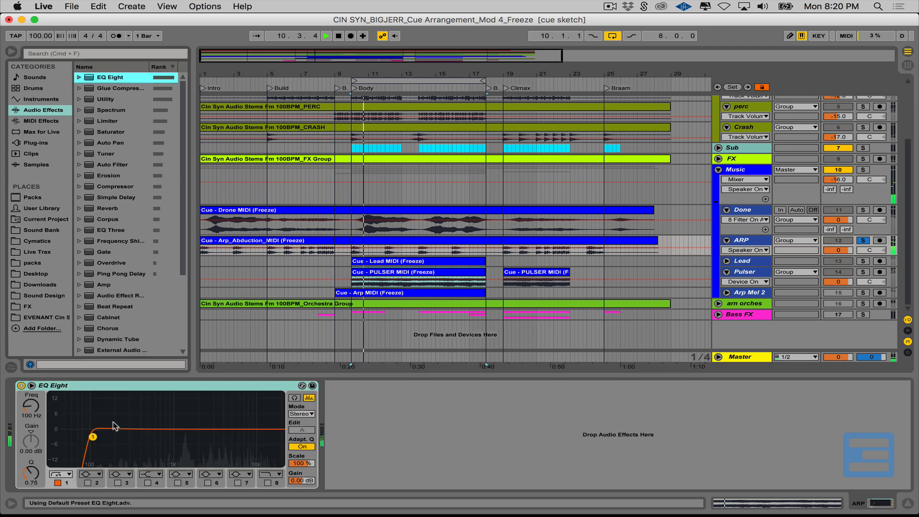
left_click(65, 475)
left_click(67, 416)
key("space")
left_click_drag(93, 437, 140, 436)
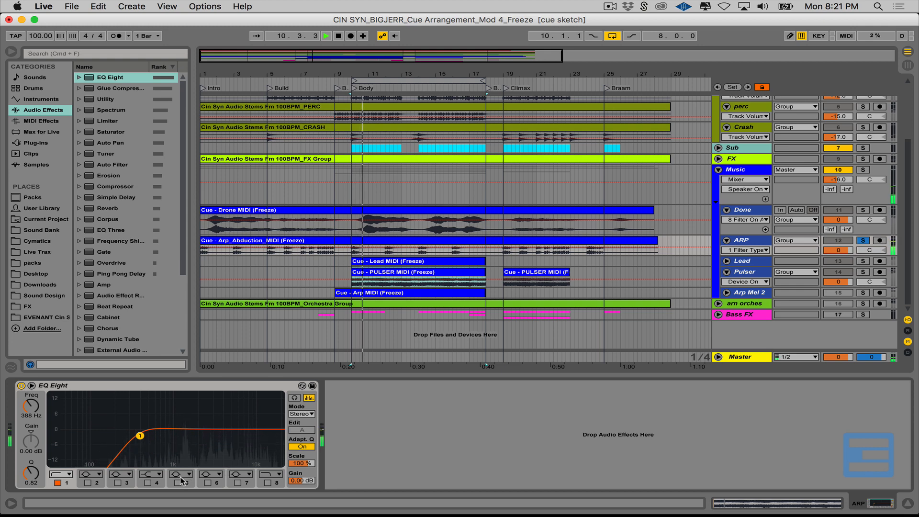
Boost the ARP track's highs by 3.84 dB at 1.90 kHz with EQ band 4, and un-solo the track
left_click(147, 483)
left_click_drag(225, 429, 195, 420)
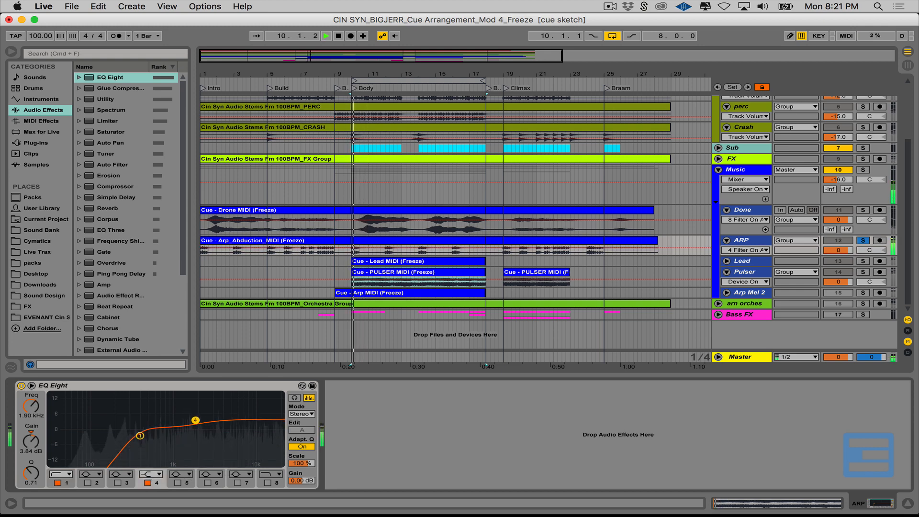
left_click(862, 240)
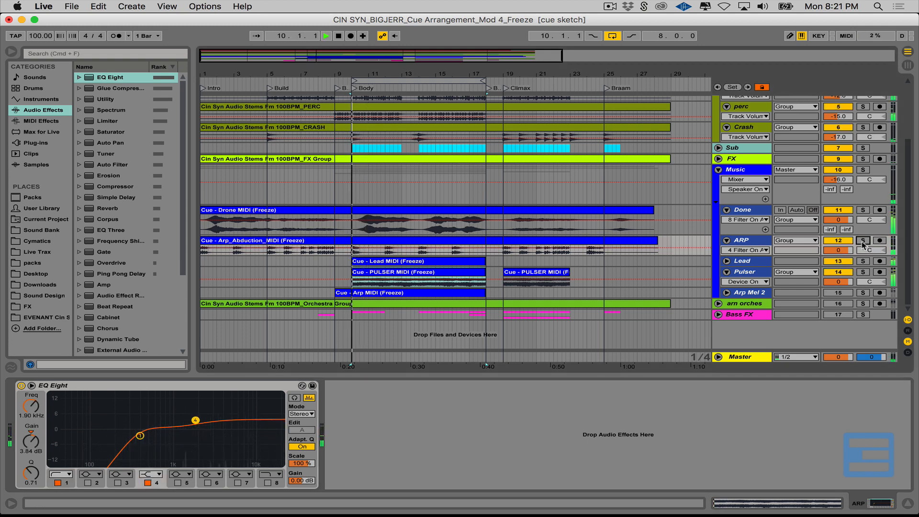
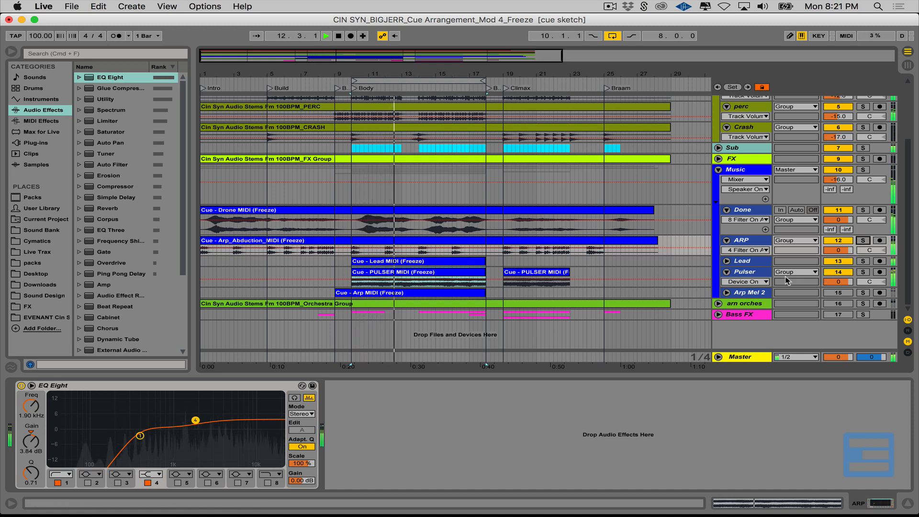
Unfold and solo Arp Mel 2, play its clip from the start, and add an EQ Eight with a band 1 low cut at 341 Hz
left_click(727, 293)
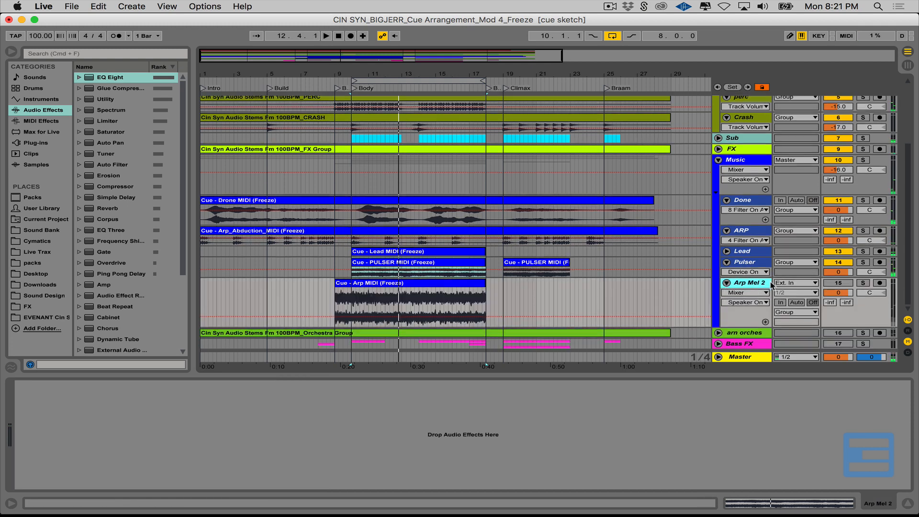
left_click(344, 286)
left_click(864, 283)
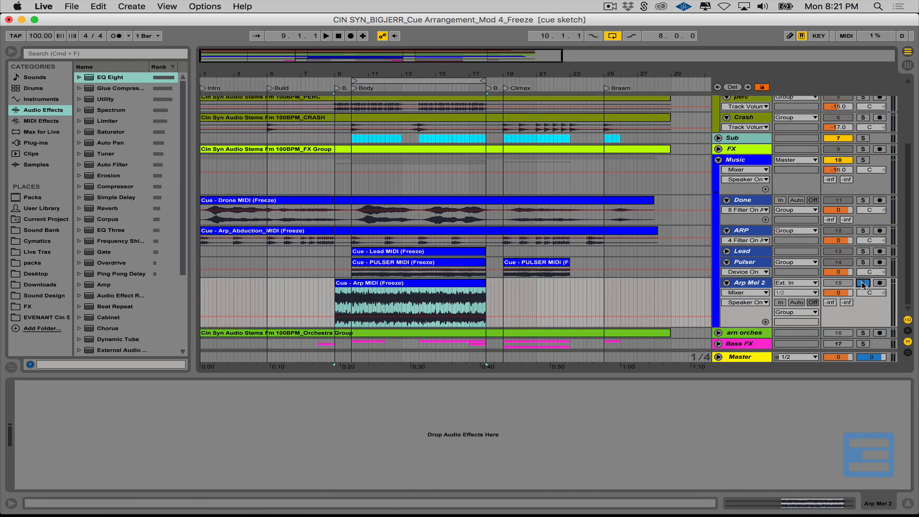
left_click_drag(109, 77, 115, 474)
left_click_drag(93, 438, 136, 438)
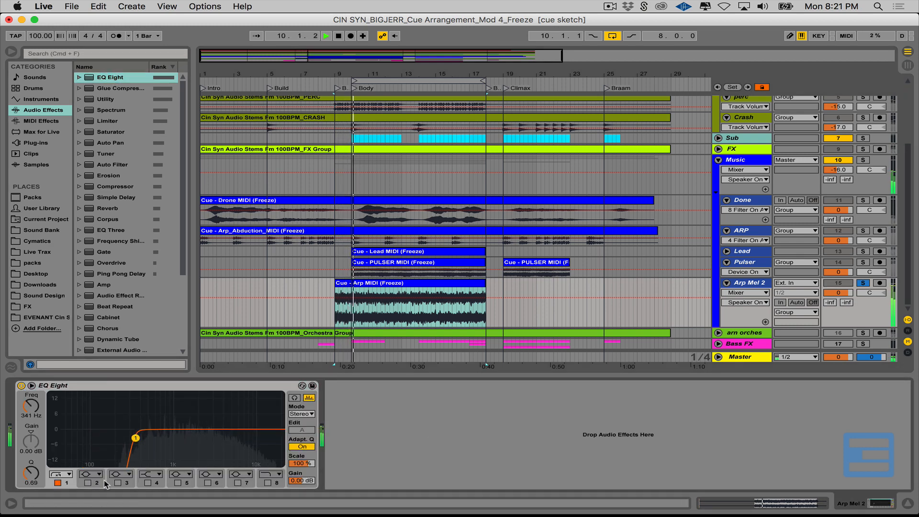
Boost Arp Mel 2 by 2.11 dB at 3.17 kHz with EQ band 3, and play it un-soloed in the mix
left_click(117, 483)
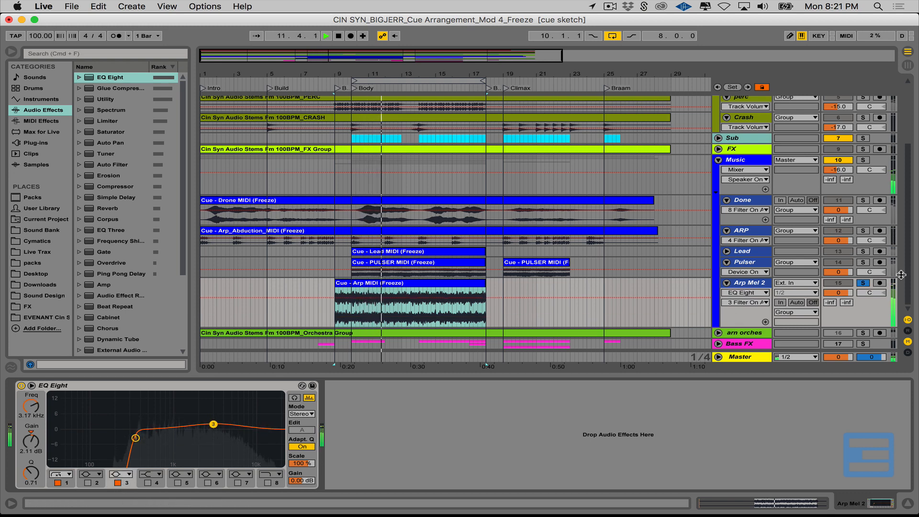
key("space")
left_click(863, 283)
key("space")
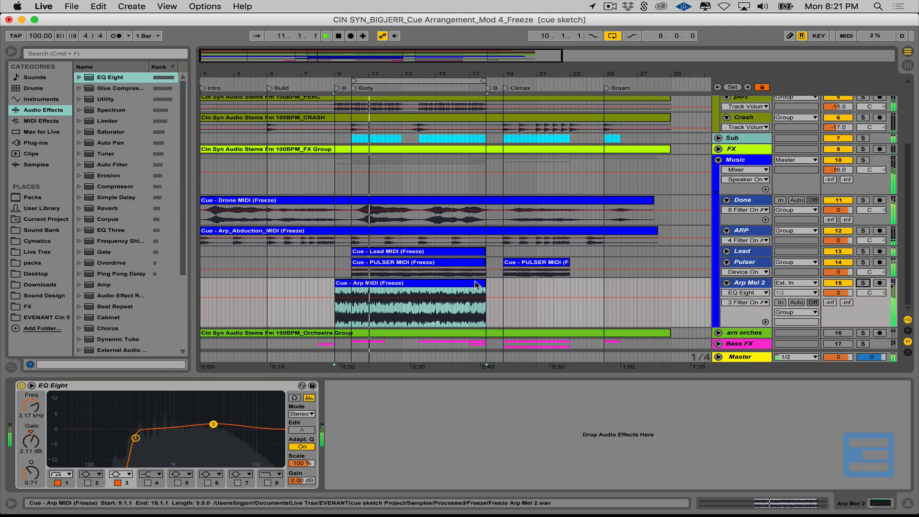
Unfold the Lead track, lower its volume to -3.0 dB and fold it again
left_click(740, 252)
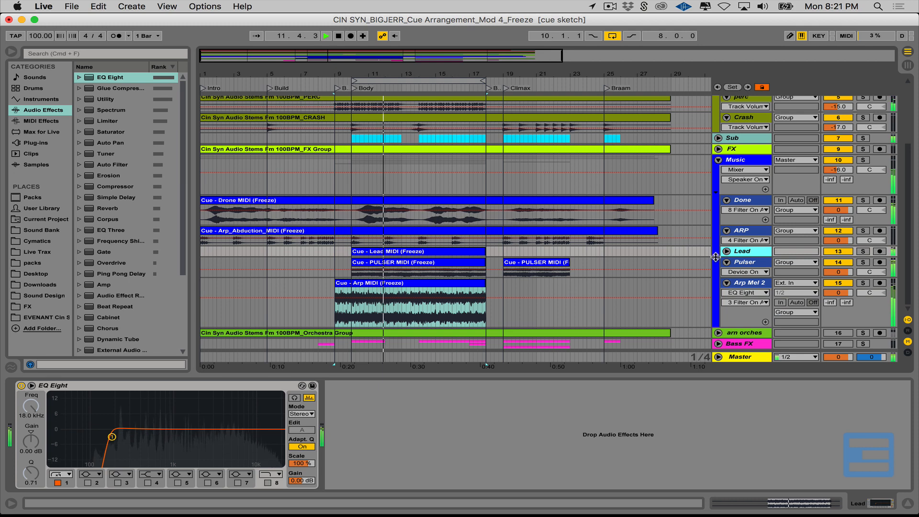
left_click(727, 251)
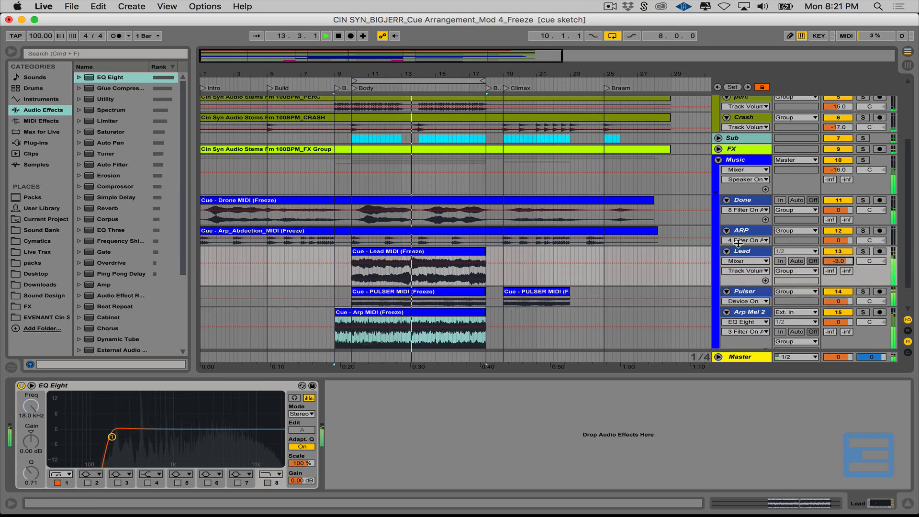
left_click(727, 251)
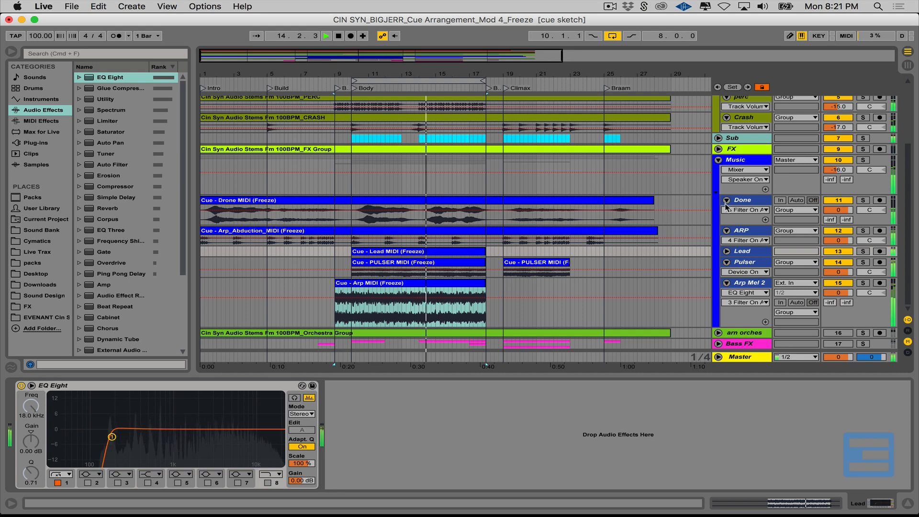
Fold the Music and Perc groups and select the arn orches track
left_click(727, 163)
left_click(719, 160)
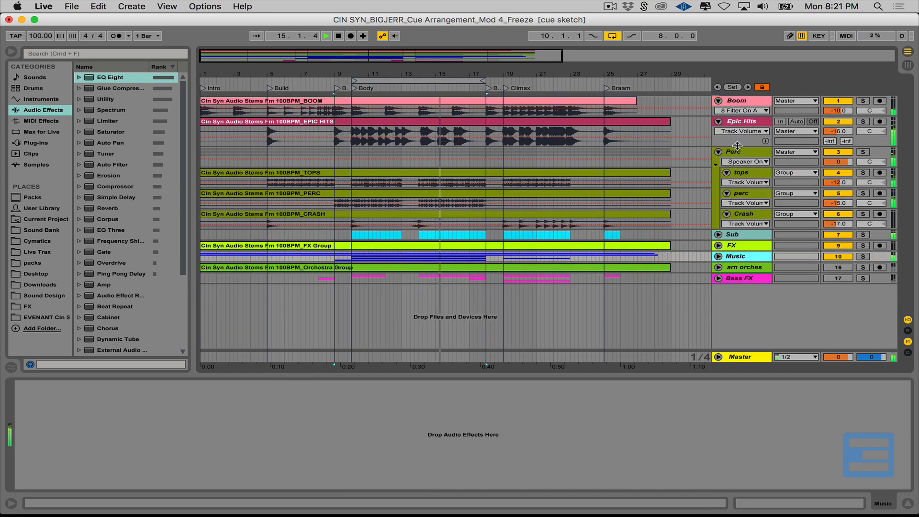
left_click(719, 152)
left_click(726, 196)
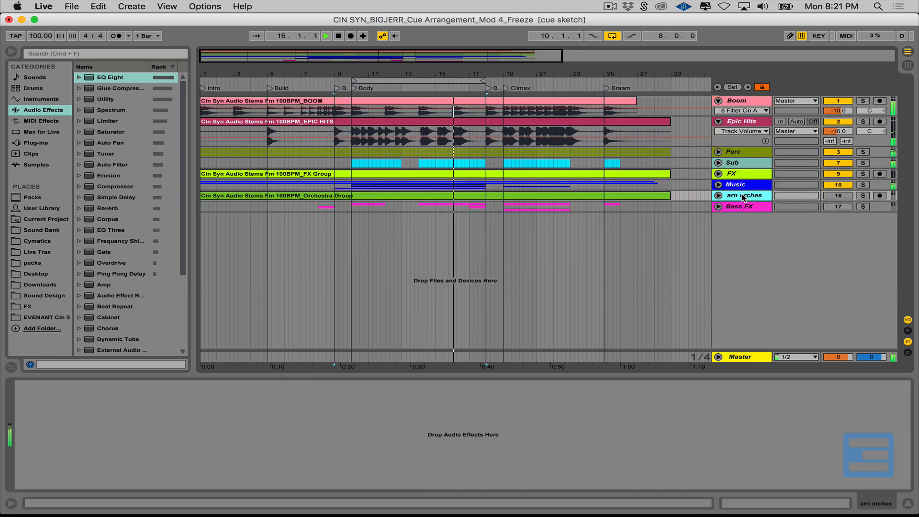
Unfold the Bass FX group, activate it, and switch off its Digi and Dumbo tracks
left_click(719, 207)
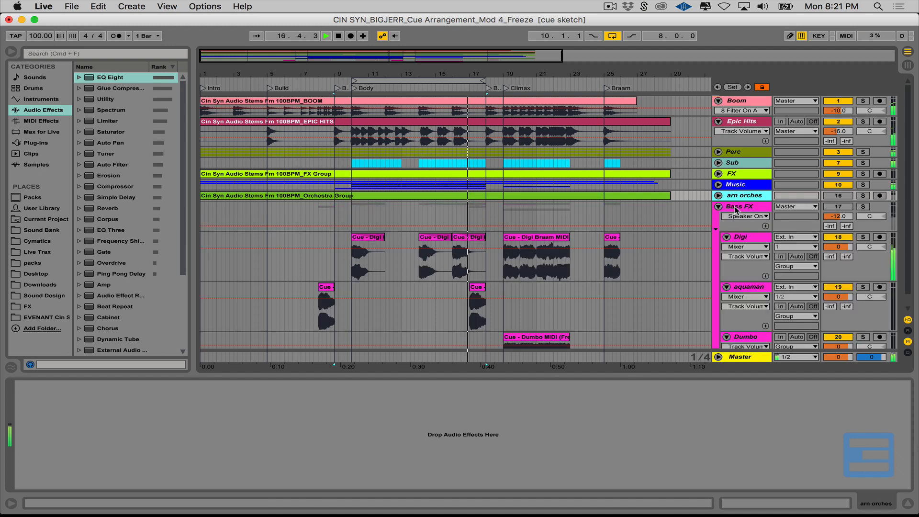
left_click(367, 238)
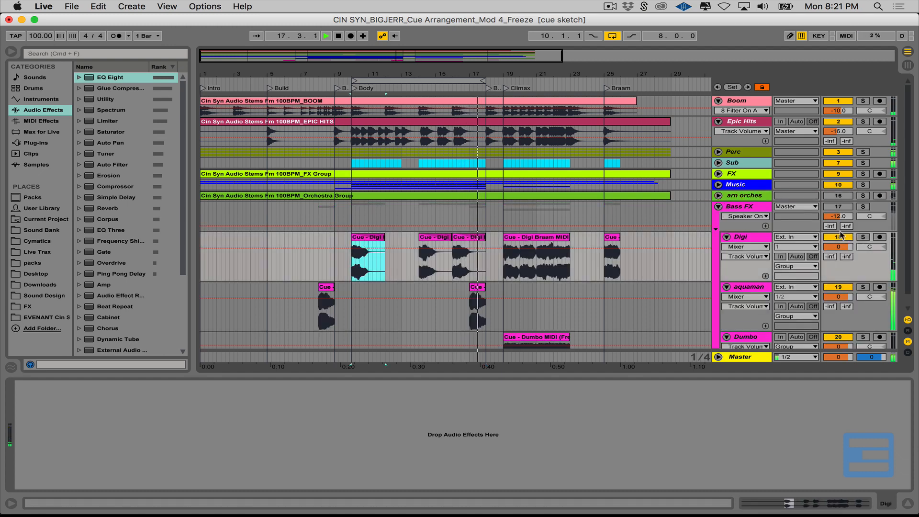
left_click(839, 207)
left_click(838, 237)
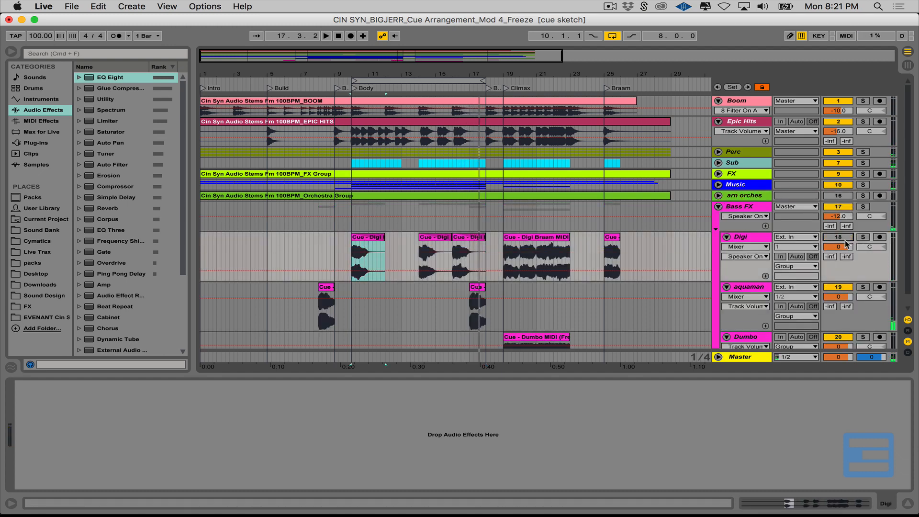
left_click(842, 336)
scroll(776, 277, "down", 1)
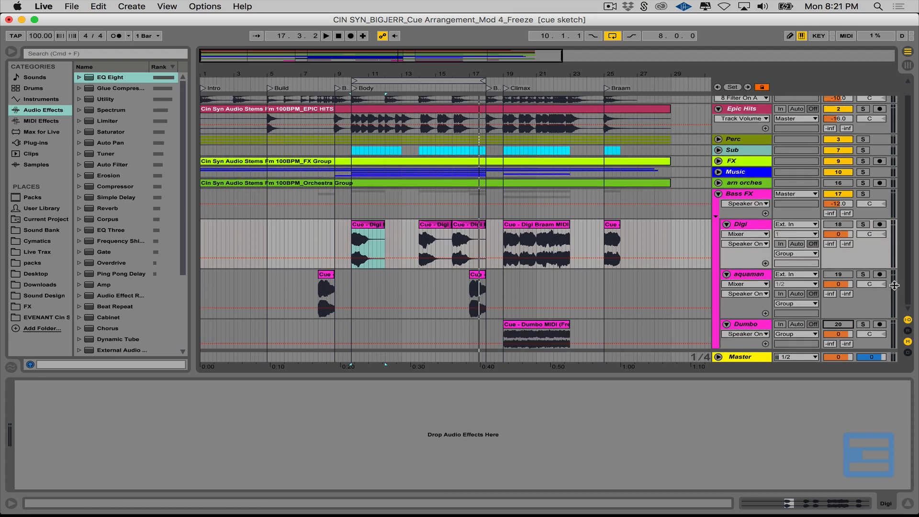
Reactivate Digi during playback, add an EQ Eight with a band 1 low cut at 85.0 Hz, and audition its clips
key("space")
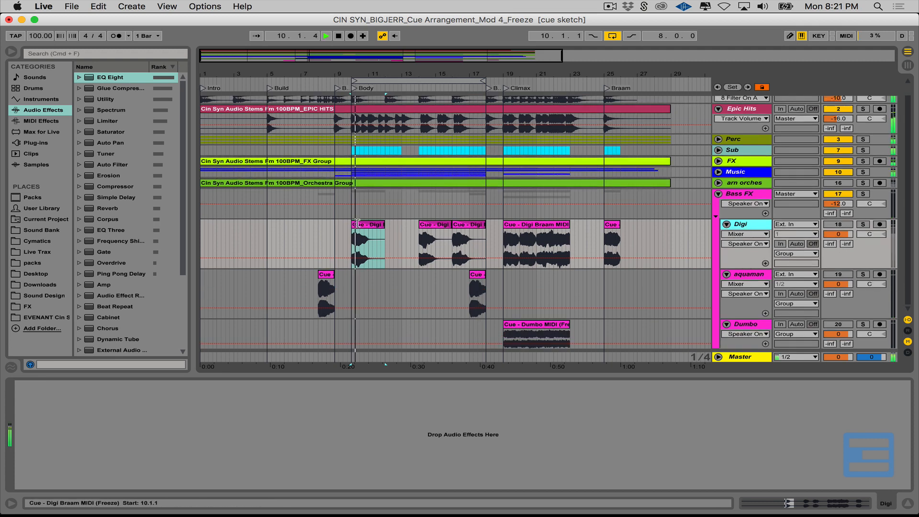
left_click(839, 225)
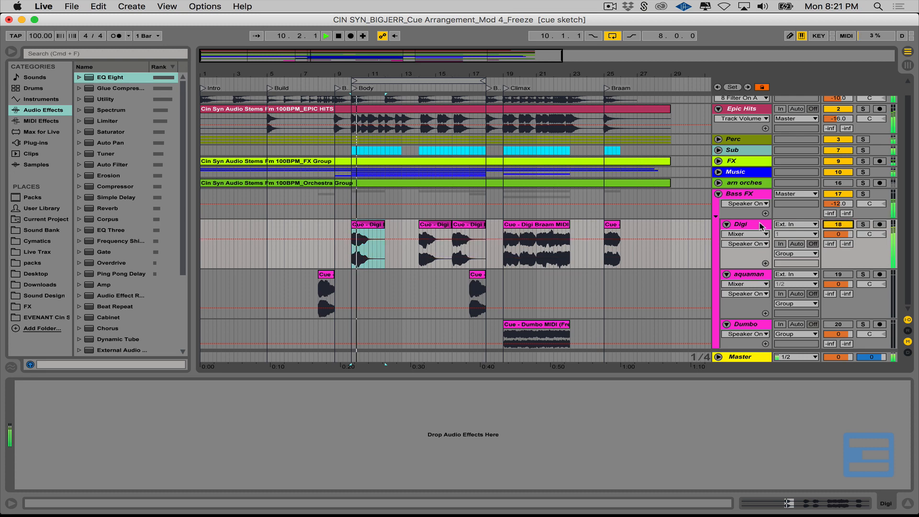
left_click(744, 225)
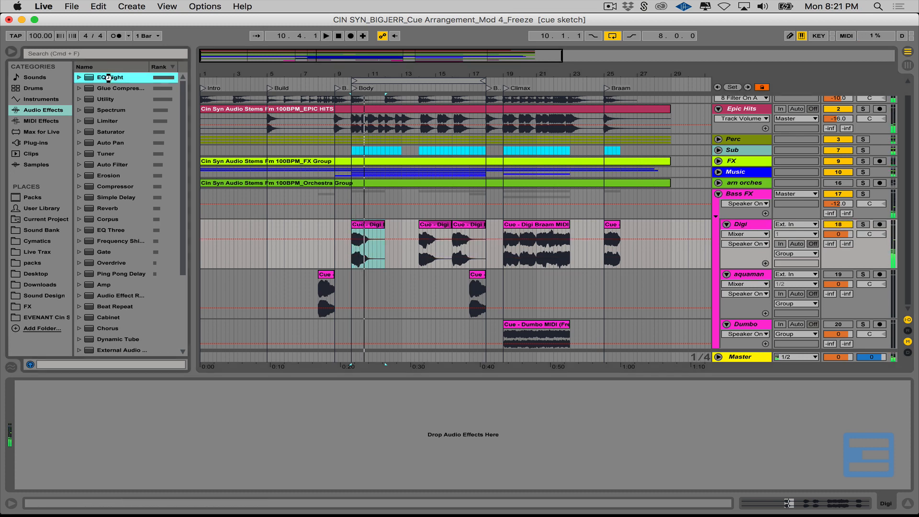
left_click_drag(110, 75, 56, 451)
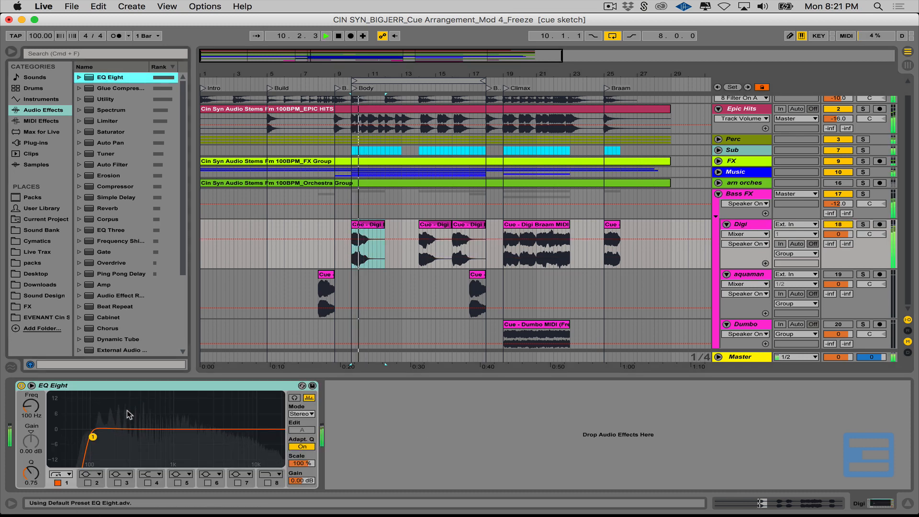
left_click_drag(93, 436, 87, 434)
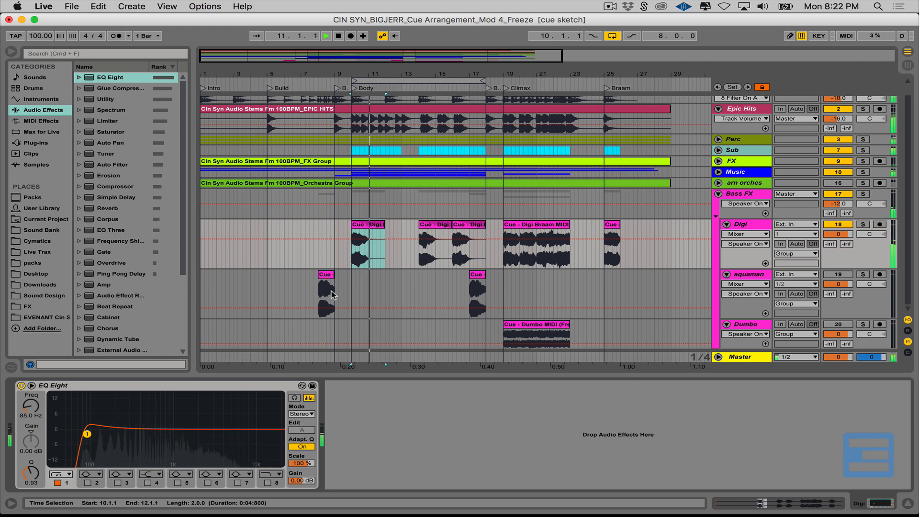
left_click(426, 226)
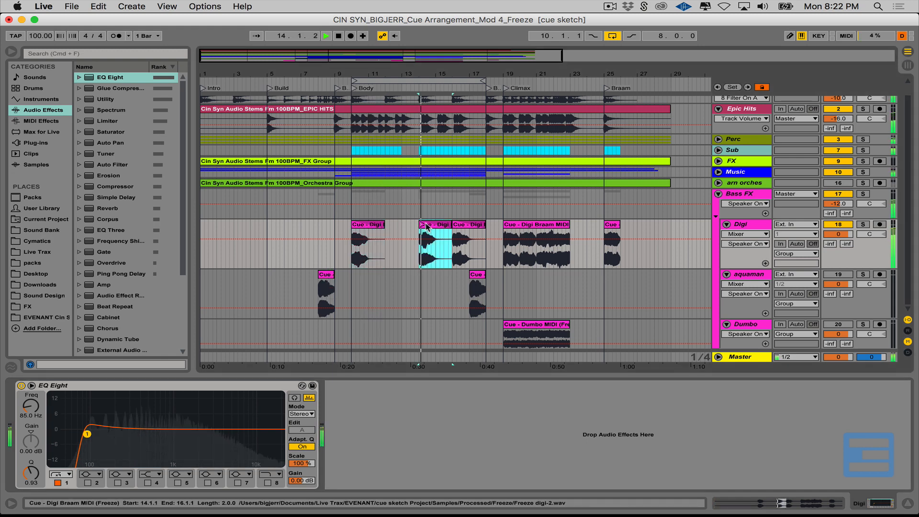
Play the first aquaman clip, add an EQ Eight to the track and solo it
left_click(326, 287)
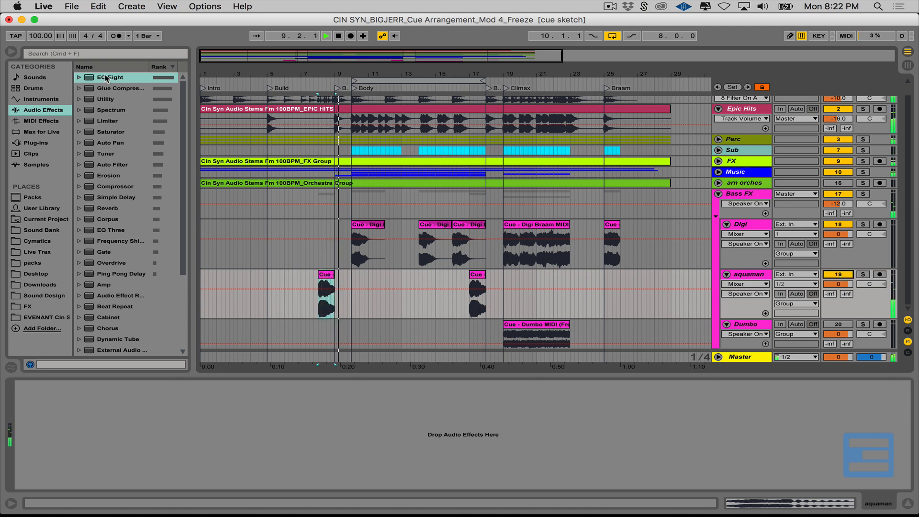
key("space")
key("space")
left_click_drag(105, 78, 111, 449)
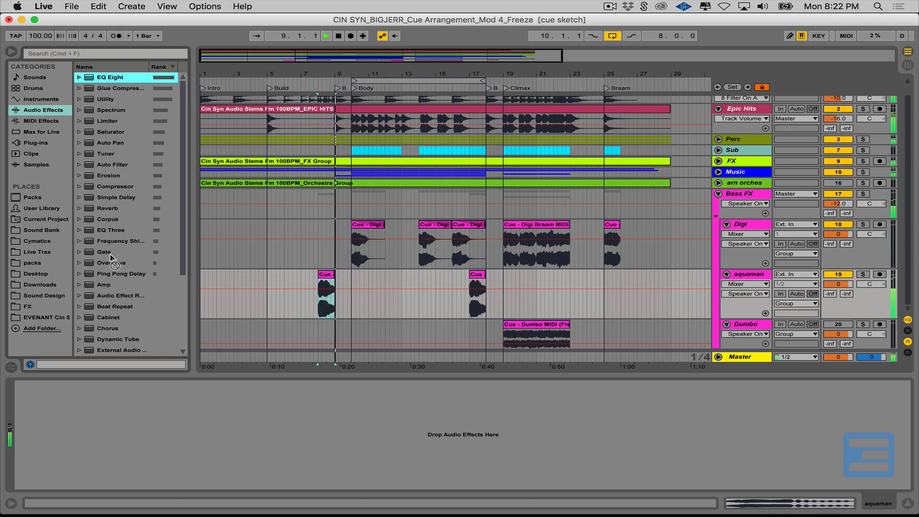
key("space")
key("space")
left_click_drag(111, 258, 120, 435)
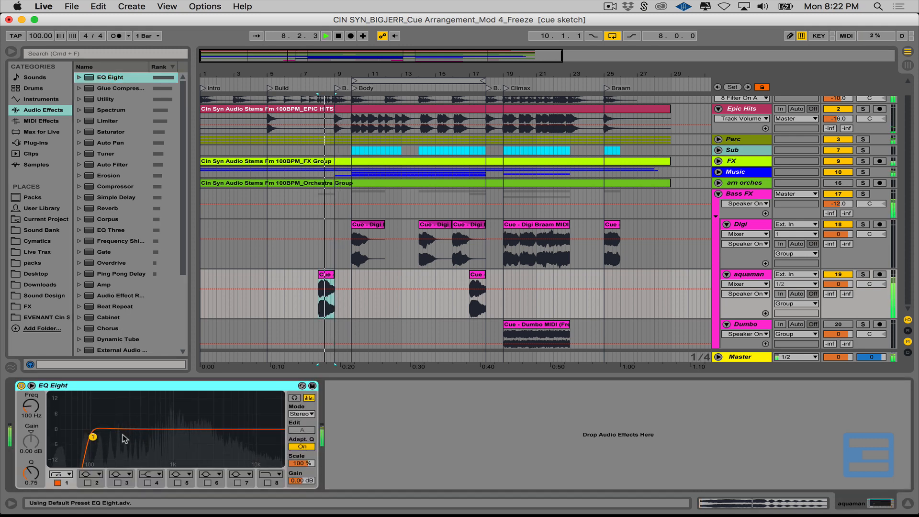
key("space")
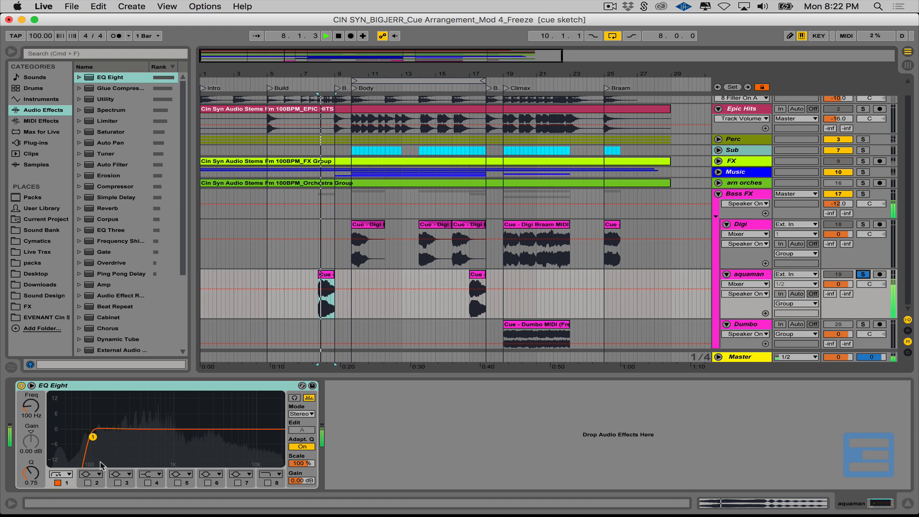
Compare aquaman with EQ band 1 off and on, and lower the band's low cut to 35.4 Hz
left_click(58, 483)
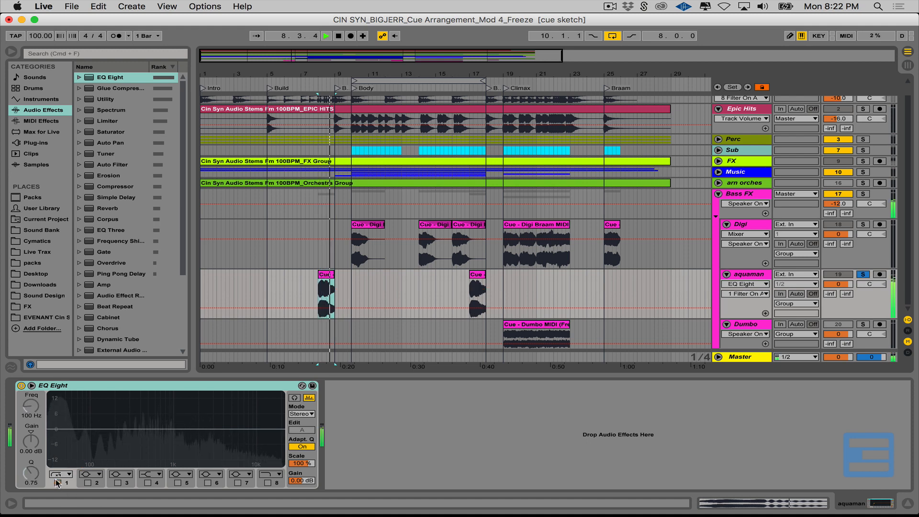
key("space")
left_click(57, 483)
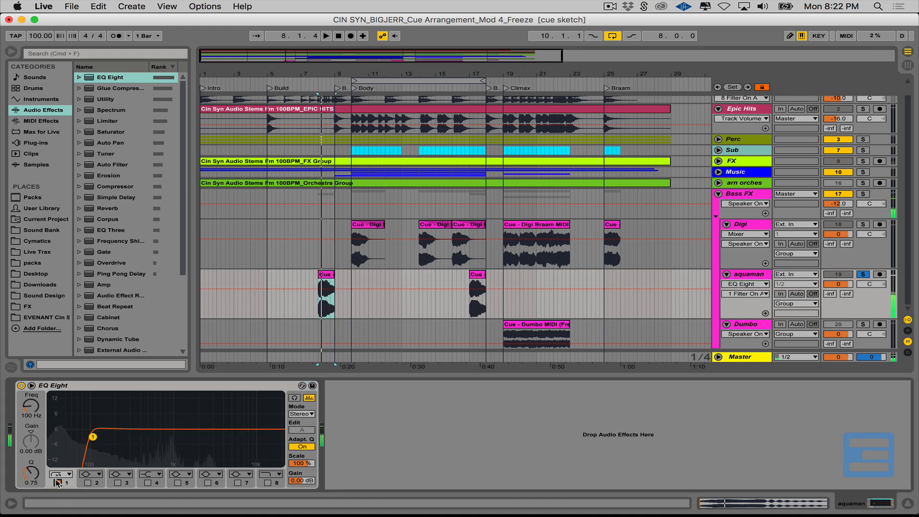
key("space")
left_click_drag(63, 433, 57, 430)
key("space")
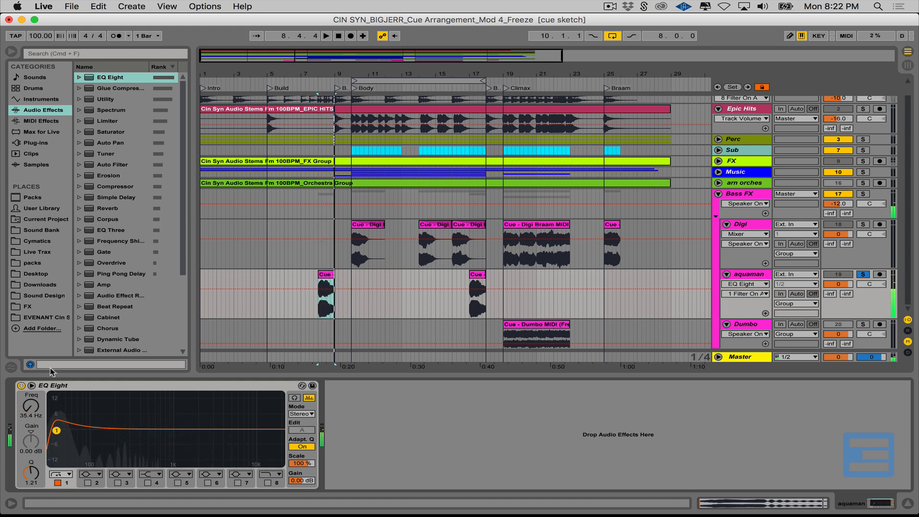
Bypass aquaman's EQ Eight and play the track un-soloed in the mix
left_click(21, 386)
key("space")
left_click(862, 273)
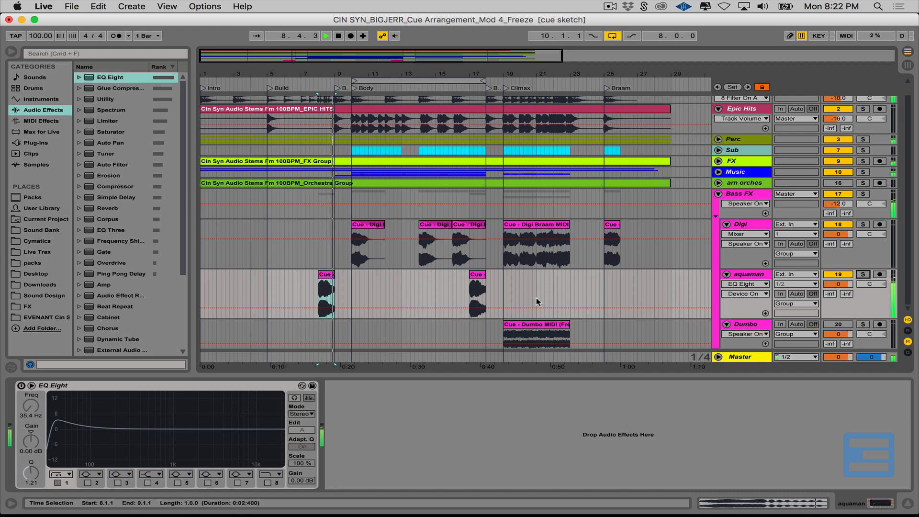
key("space")
Add an EQ Eight to Dumbo, activate the track, lower its volume to -1.0 dB and play from the Climax
left_click(555, 328)
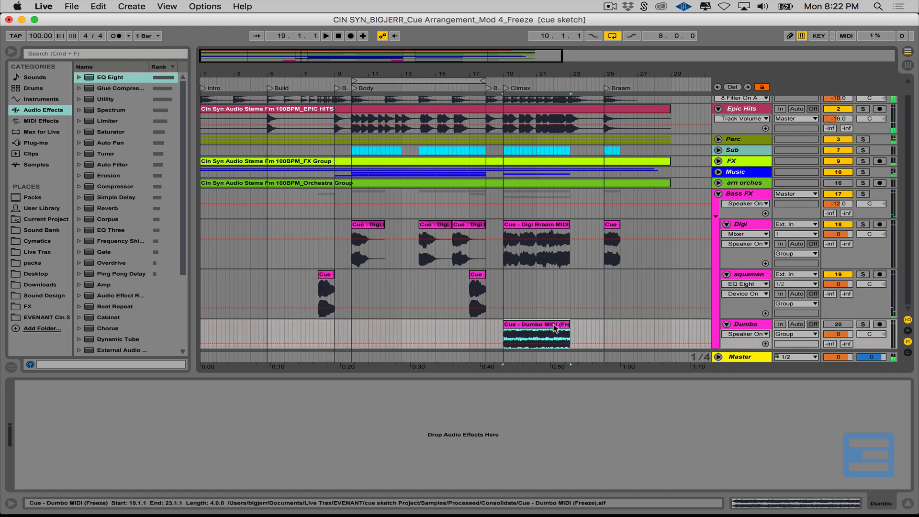
left_click_drag(128, 79, 149, 392)
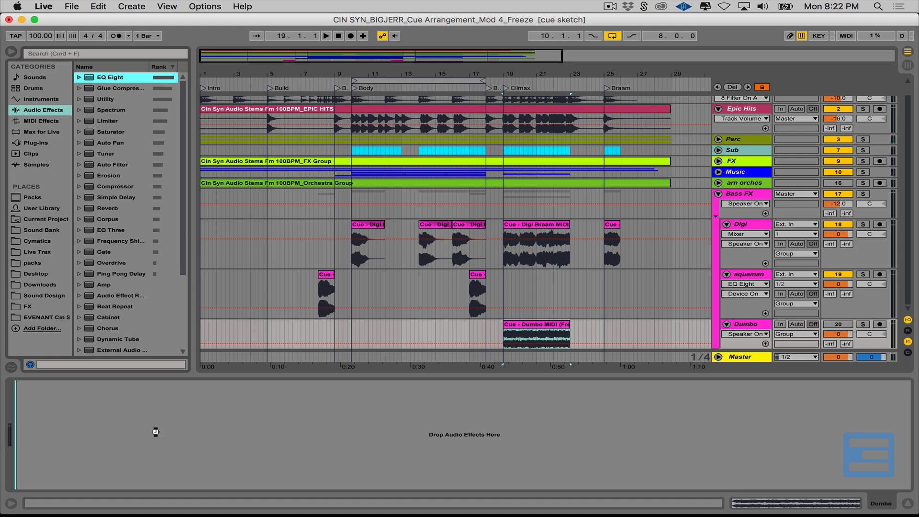
left_click_drag(156, 432, 156, 433)
key("space")
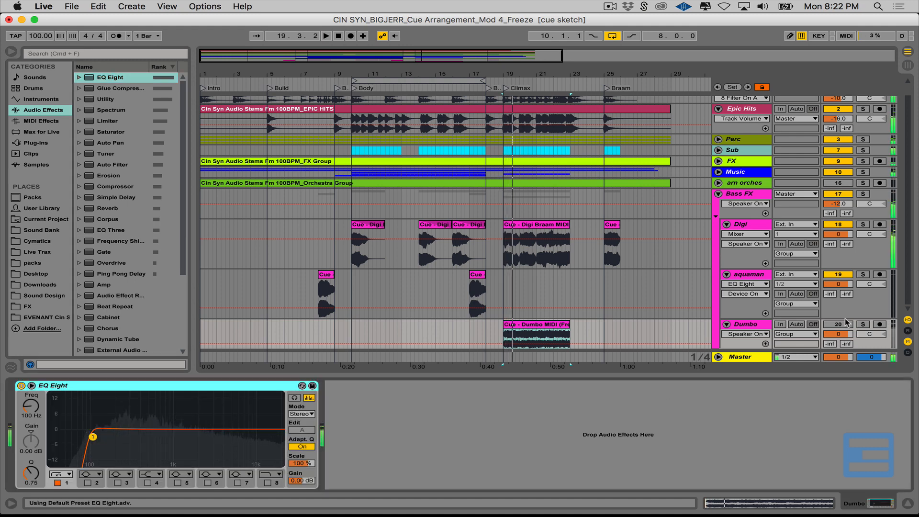
left_click(838, 334)
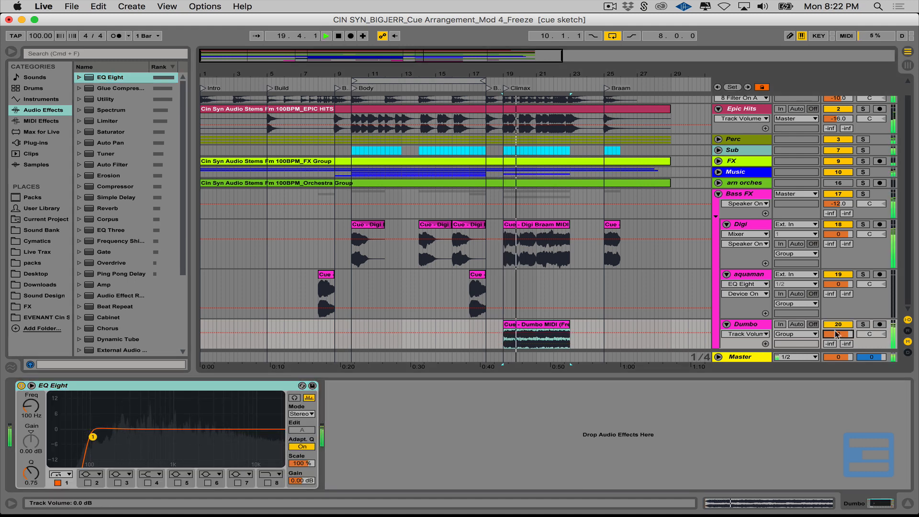
key("Down")
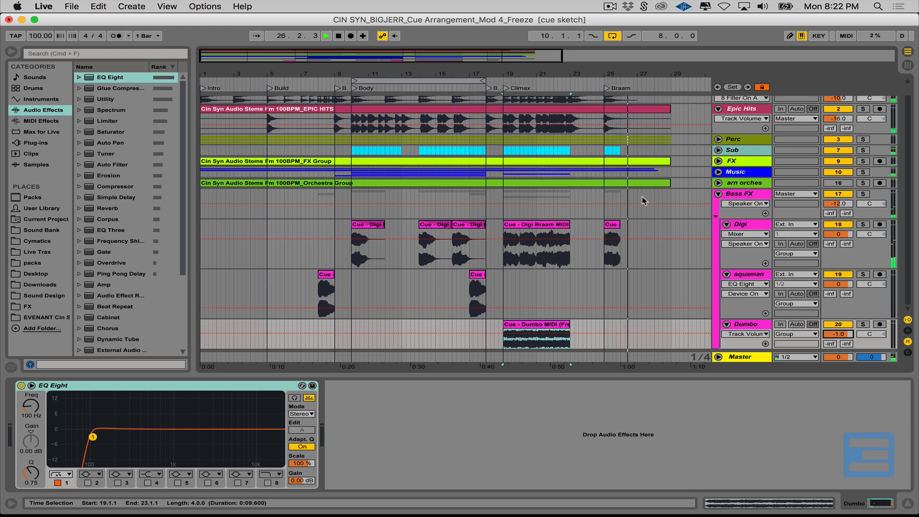
key("space")
Extend the Digi clip at the Braam marker past bar 26 with a long fade-out, and play it
left_click_drag(626, 73, 627, 76)
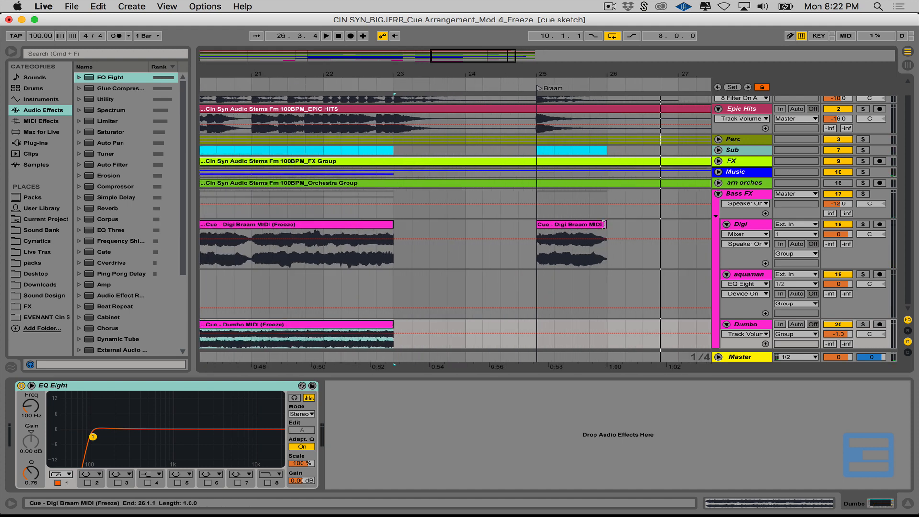
mouse_move(604, 225)
left_mouse_down()
mouse_move(661, 224)
mouse_move(542, 228)
mouse_move(587, 231)
left_mouse_up()
key("super+alt+f")
key("space")
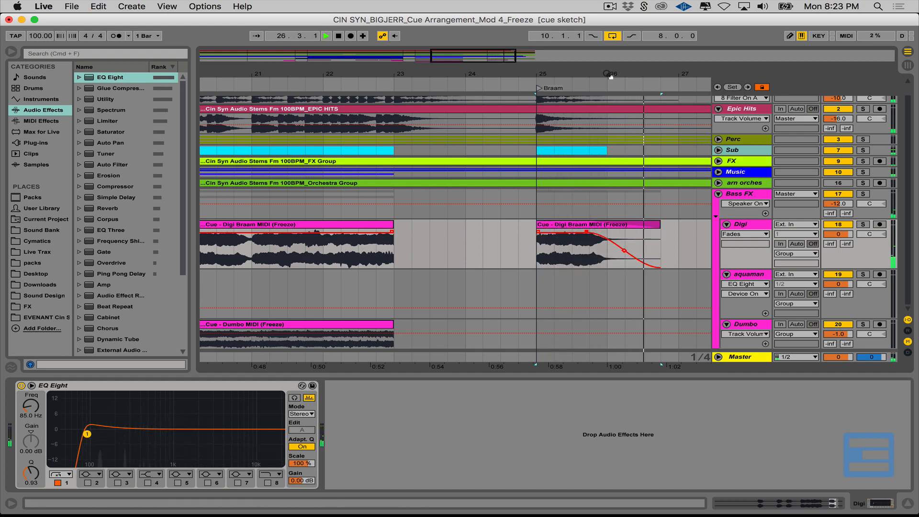
left_click_drag(608, 75, 608, 47)
key("space")
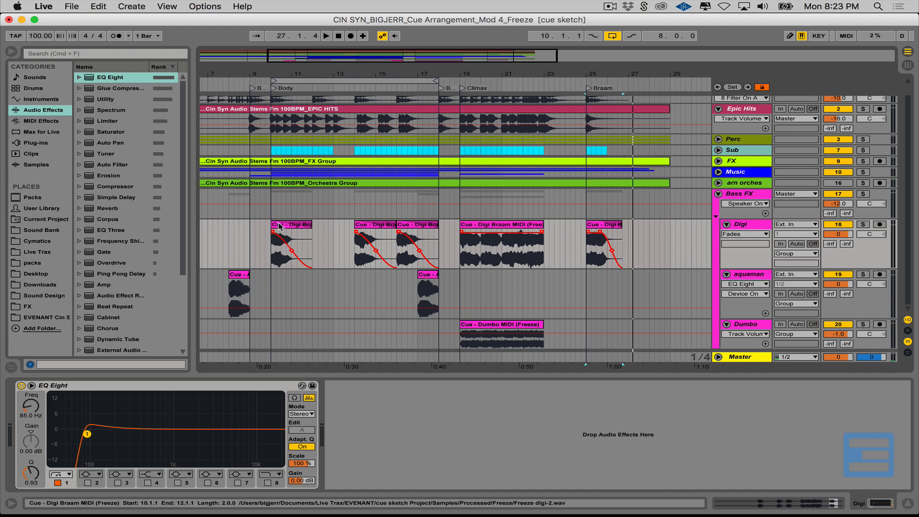
Start the first Digi clip's fade-out further into the clip and trim its end to 11.4.1
key("space")
mouse_move(279, 226)
left_mouse_down()
mouse_move(338, 226)
mouse_move(281, 226)
left_mouse_up()
key("space")
key("space")
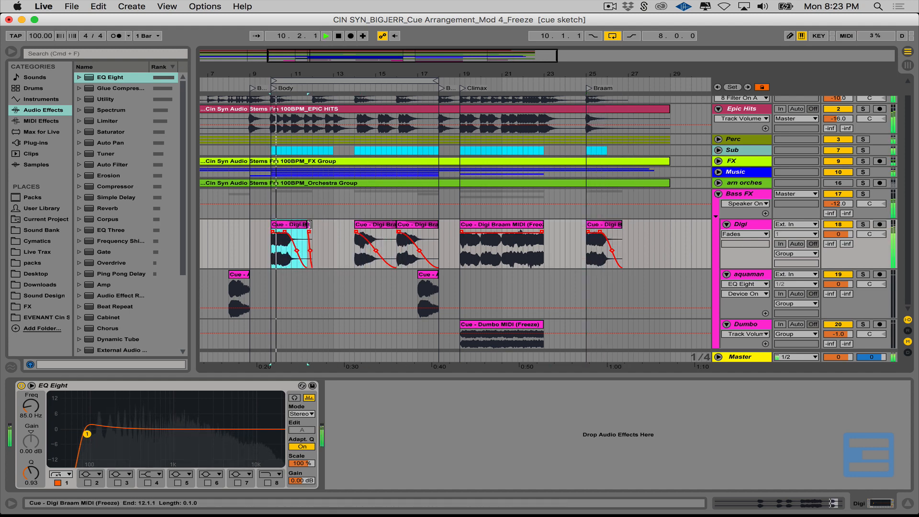
left_click(309, 225)
left_click(310, 224)
key("Delete")
left_click(294, 224)
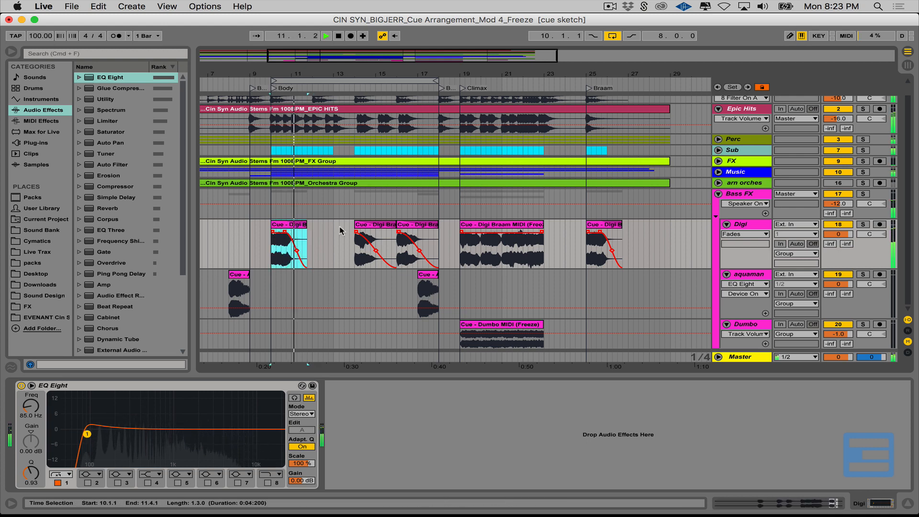
Start the fade-outs of the Digi clips at bars 14 and 16 further into each clip, and fold the Bass FX group
left_click_drag(375, 250, 408, 234)
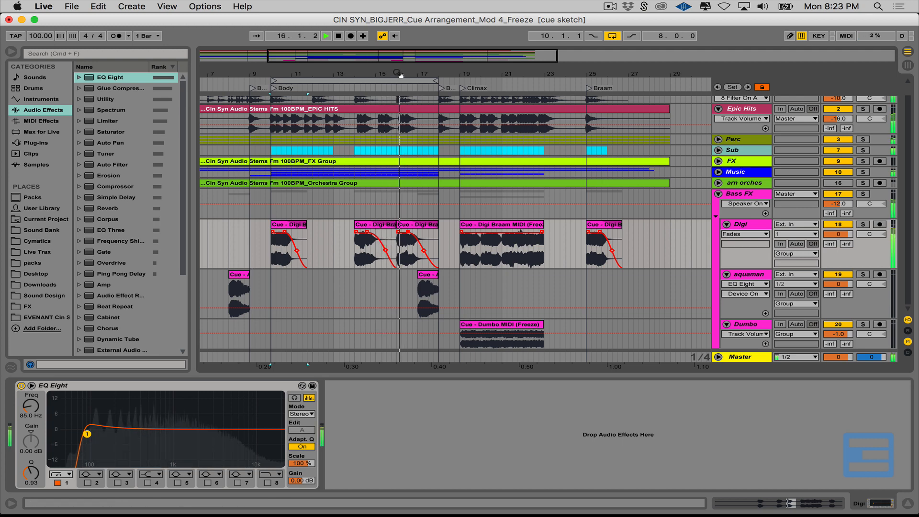
left_click_drag(402, 75, 401, 51)
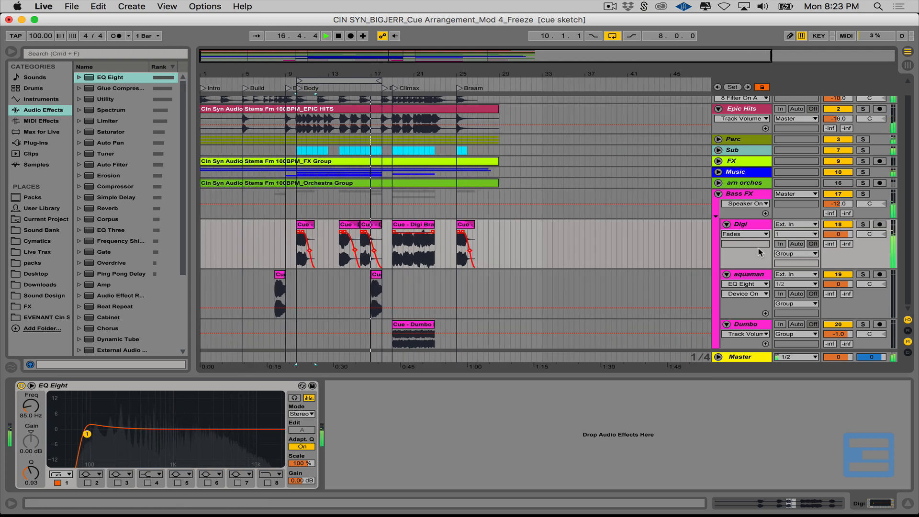
left_click(719, 195)
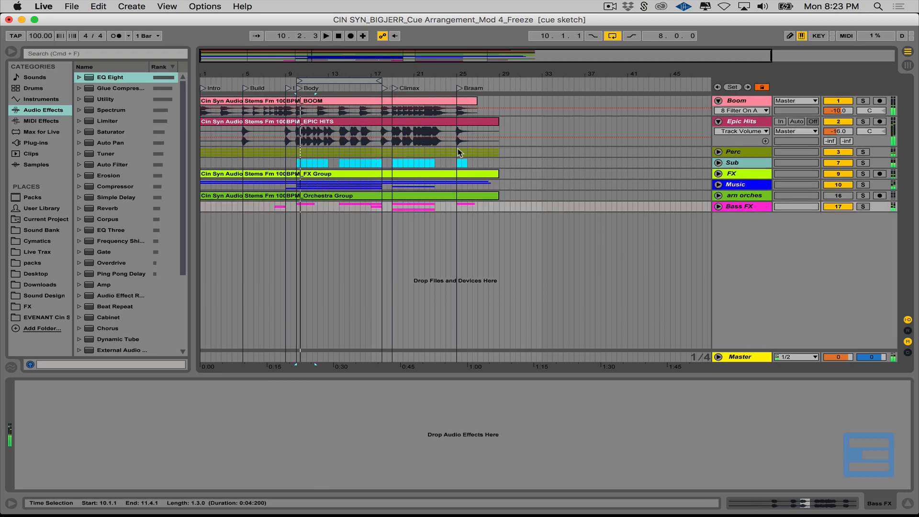
Unfold the arn orches track, enlarge its height and activate it during playback
left_click(745, 197)
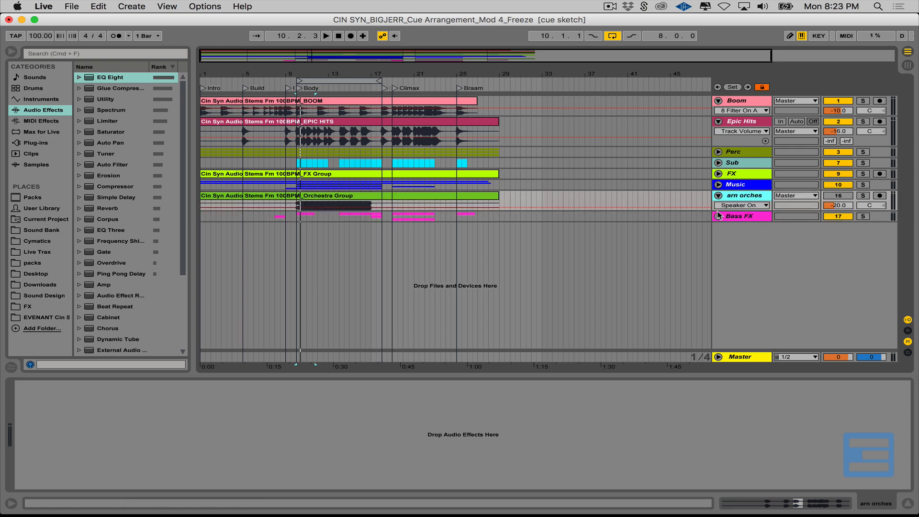
left_click_drag(736, 211, 729, 237)
key("space")
left_click(314, 196)
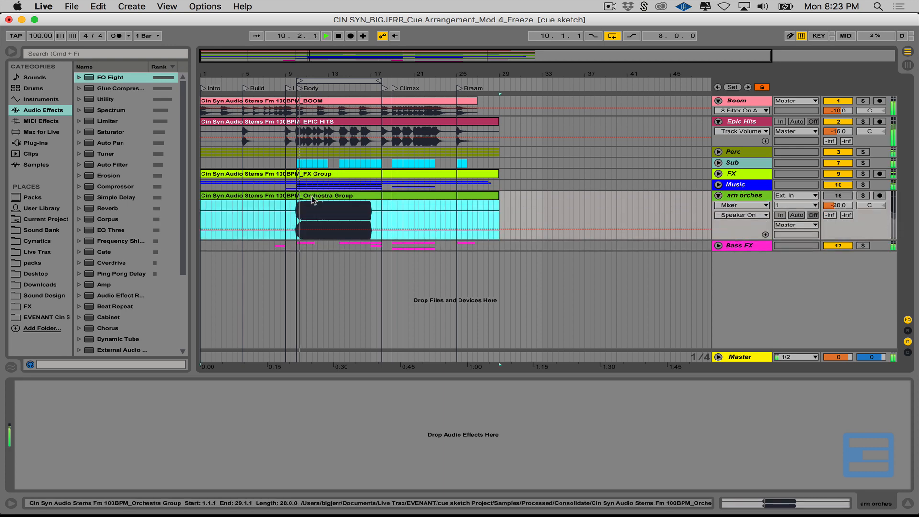
left_click(850, 197)
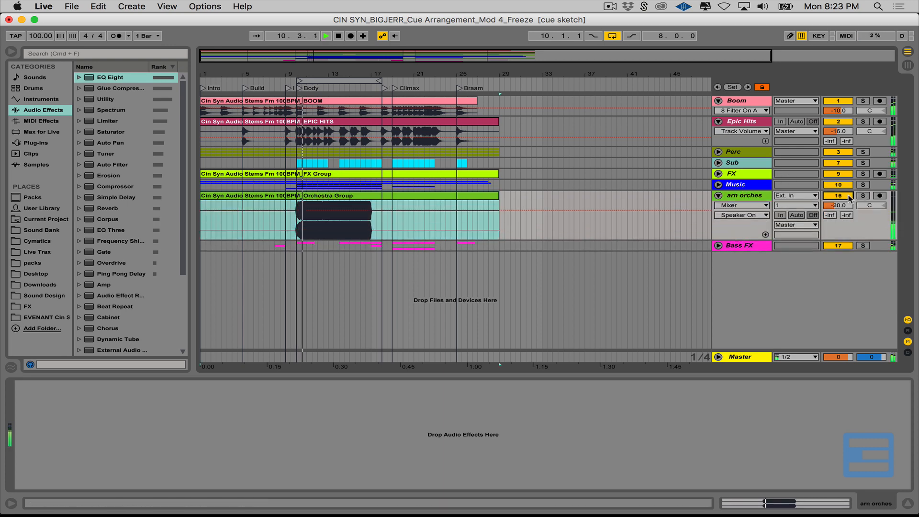
Play the arn orches audio from where its waveform starts at the Body section
left_click(298, 219)
key("space")
key("space")
left_click(297, 220)
key("space")
key("space")
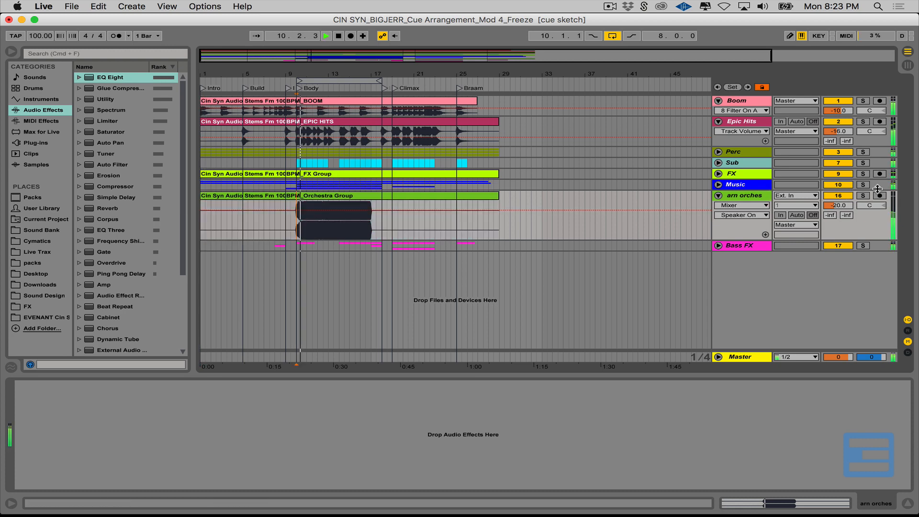
Solo the arn orches track and lower the orchestra clip's gain to -0.78 dB
left_click(864, 195)
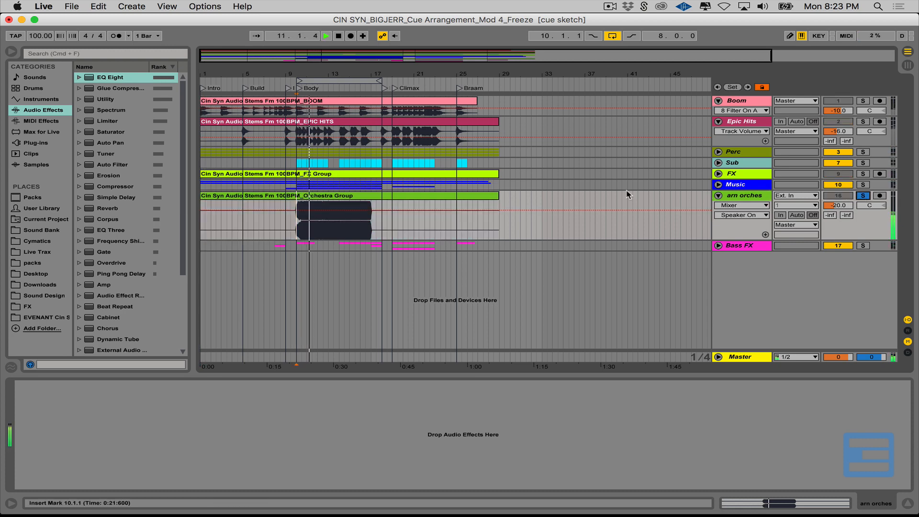
key("space")
left_click(319, 196)
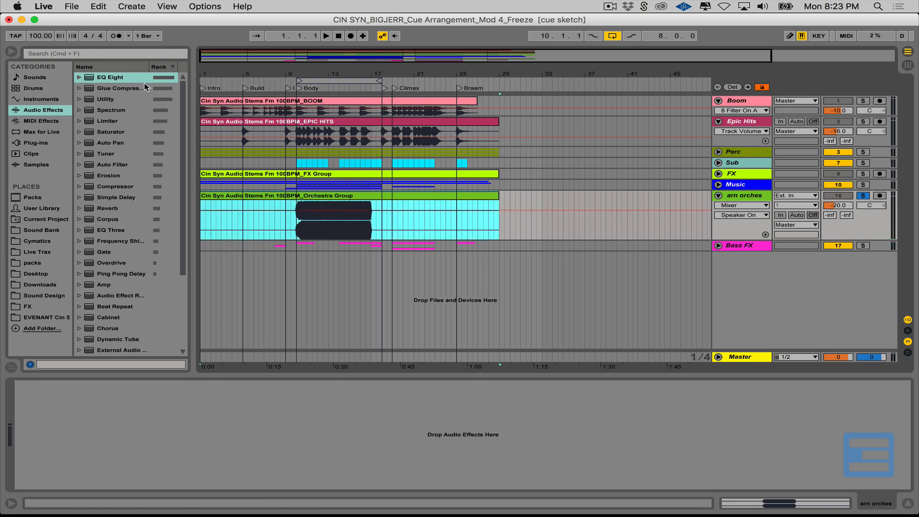
double_click(338, 203)
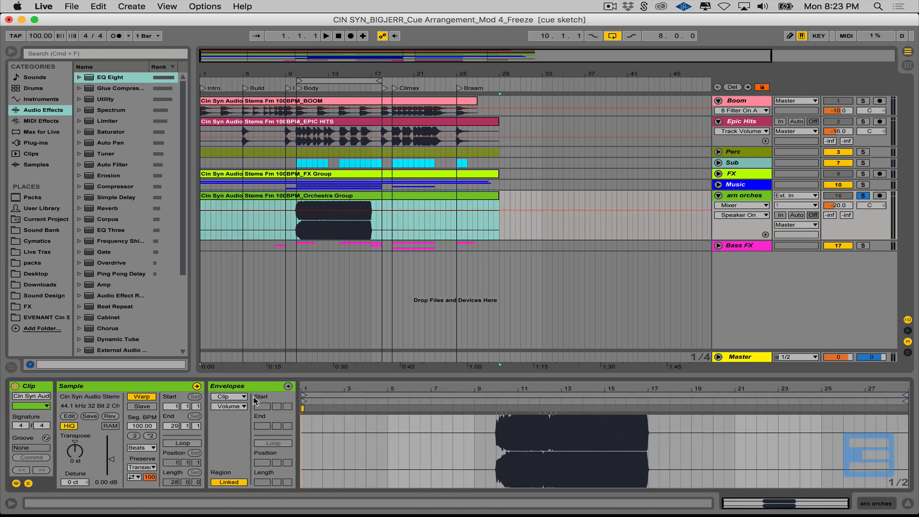
left_click_drag(111, 459, 111, 460)
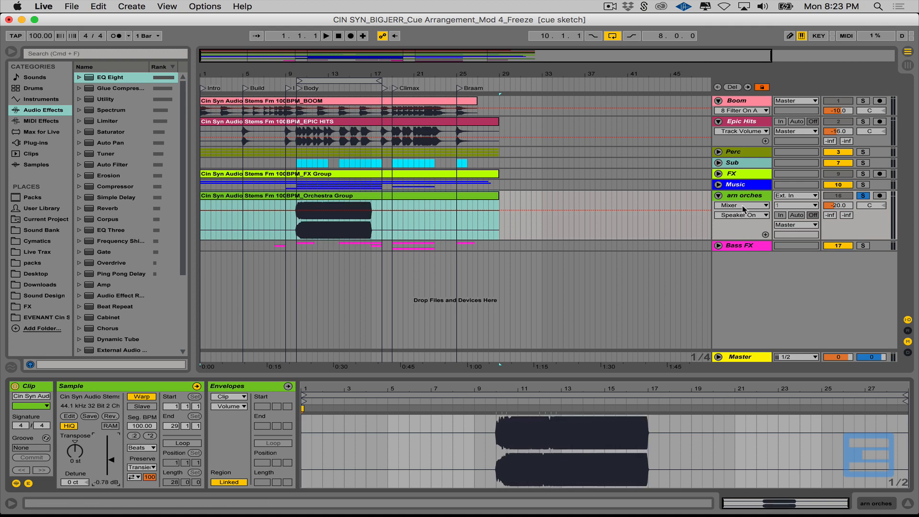
Play the soloed arn orches track from bar 10, where the Body section starts
left_click(719, 196)
key("space")
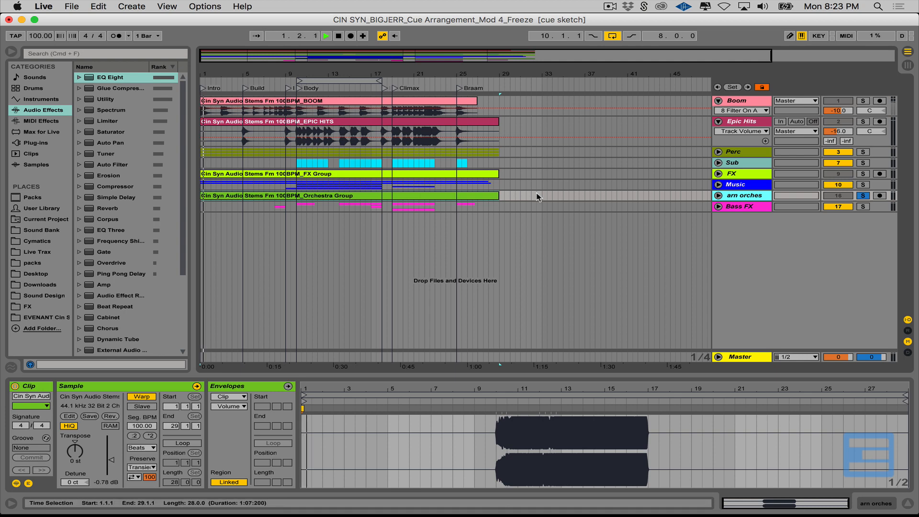
left_click(719, 196)
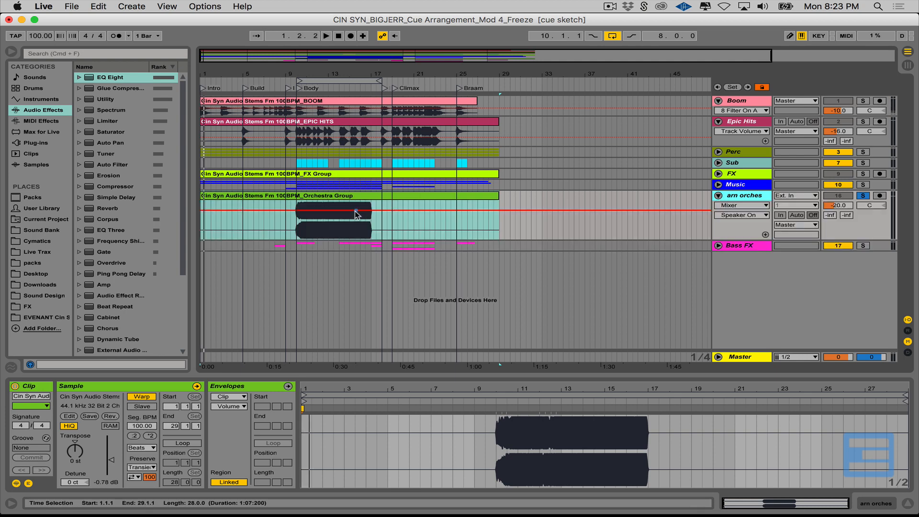
left_click(296, 229)
key("space")
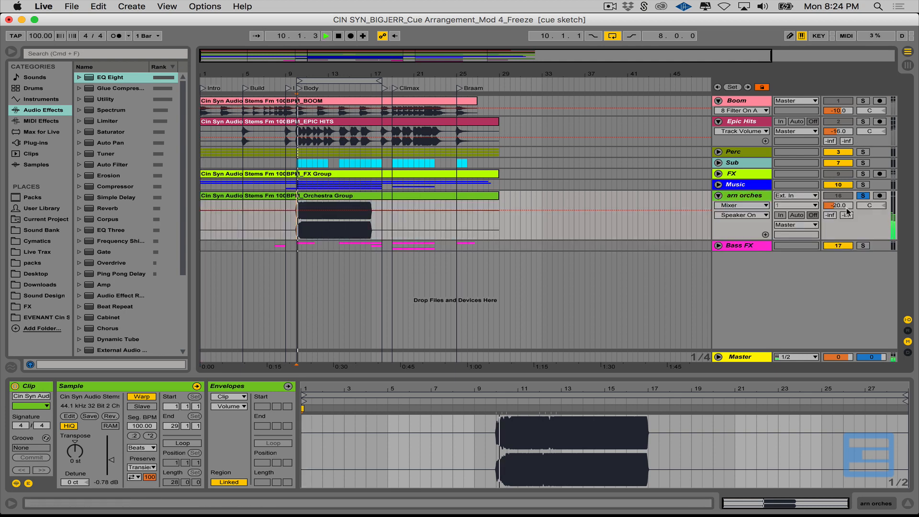
Add an EQ Eight followed by a Utility with -2.00 dB gain to arn orches, and replay it from bar 10
double_click(108, 77)
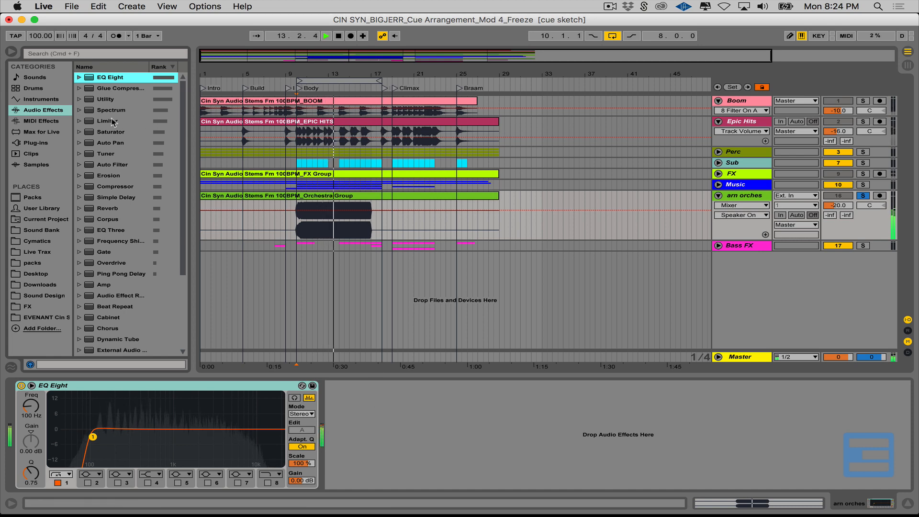
left_click_drag(100, 102, 354, 421)
key("space")
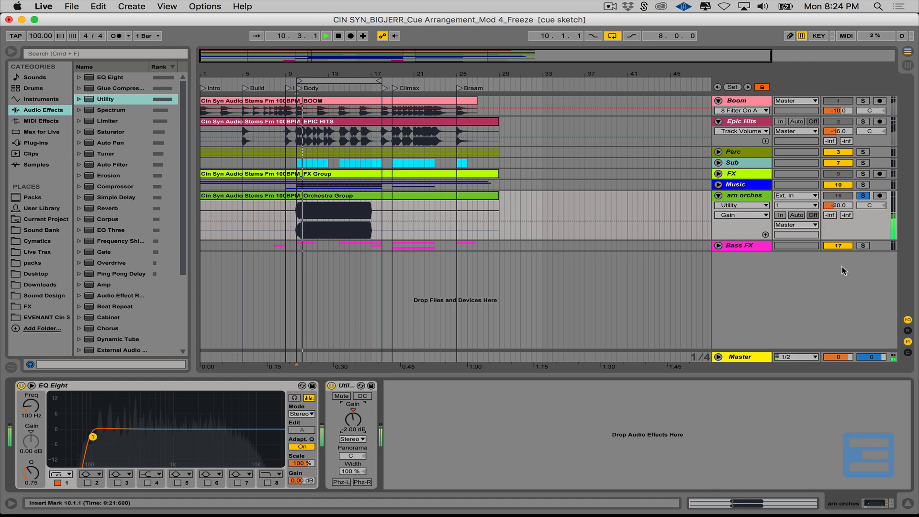
Unsolo arn orches to hear it with the full mix, and fold the track
left_click(864, 196)
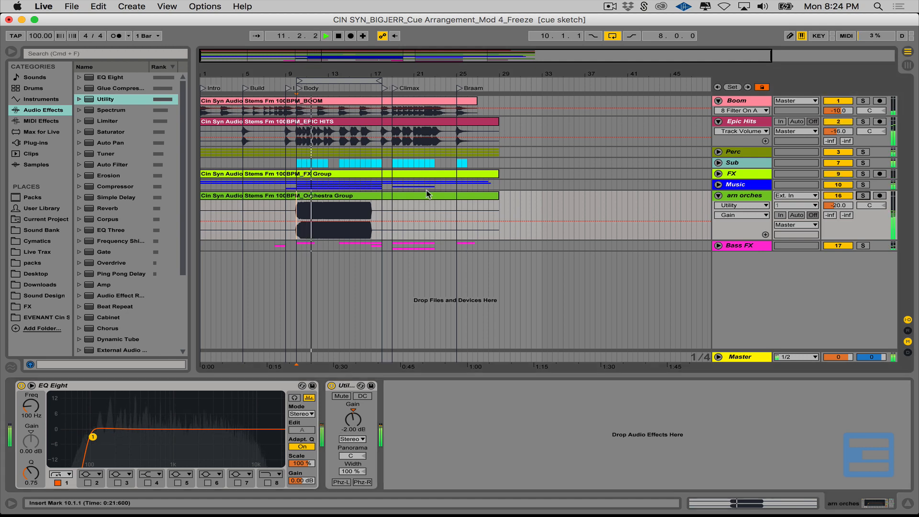
left_click_drag(382, 74, 351, 73)
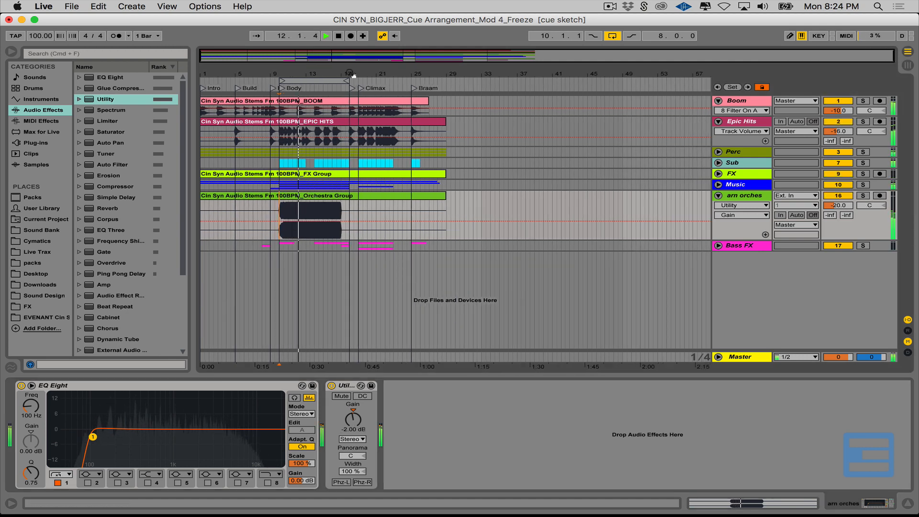
left_click(747, 199)
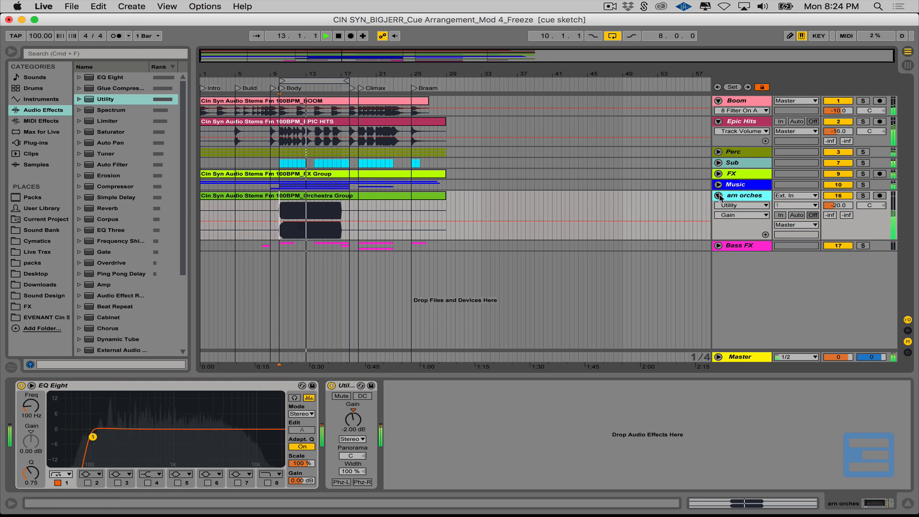
left_click(719, 196)
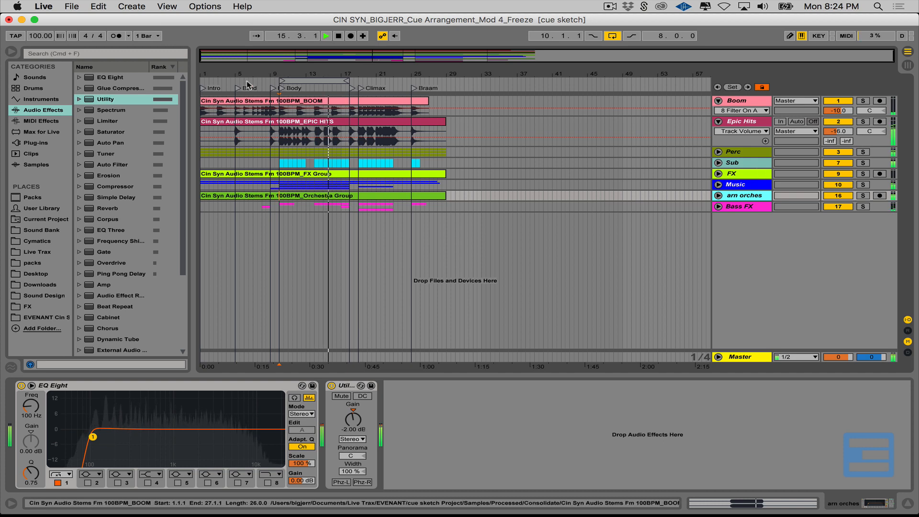
Turn off the arrangement loop over the Body section during playback
left_click_drag(301, 70, 302, 74)
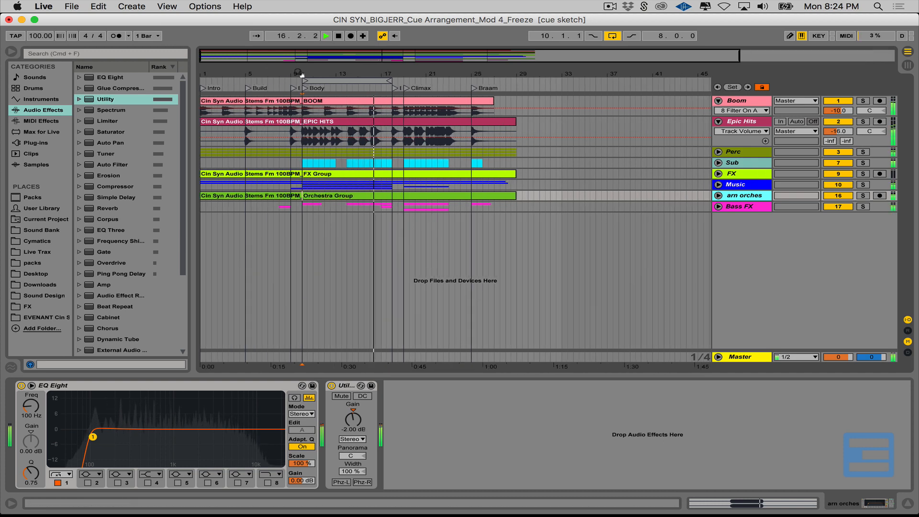
left_click(613, 37)
left_click_drag(395, 73, 394, 72)
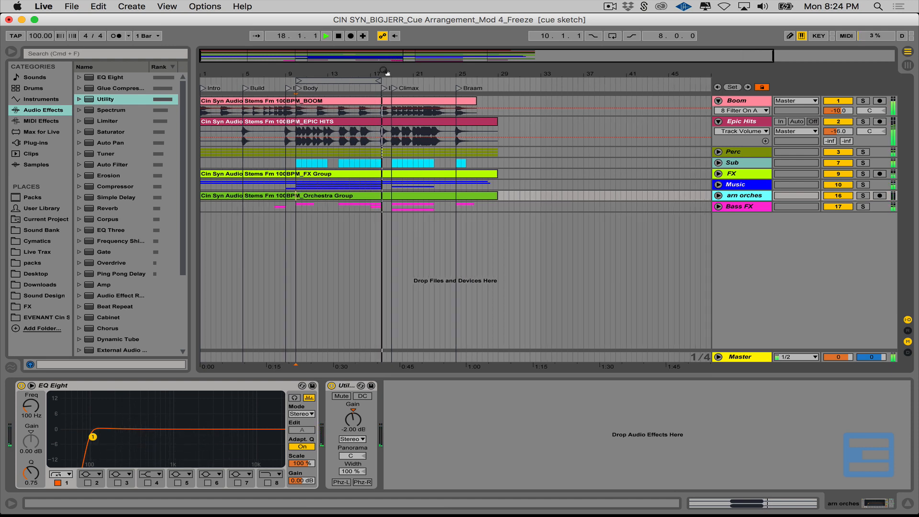